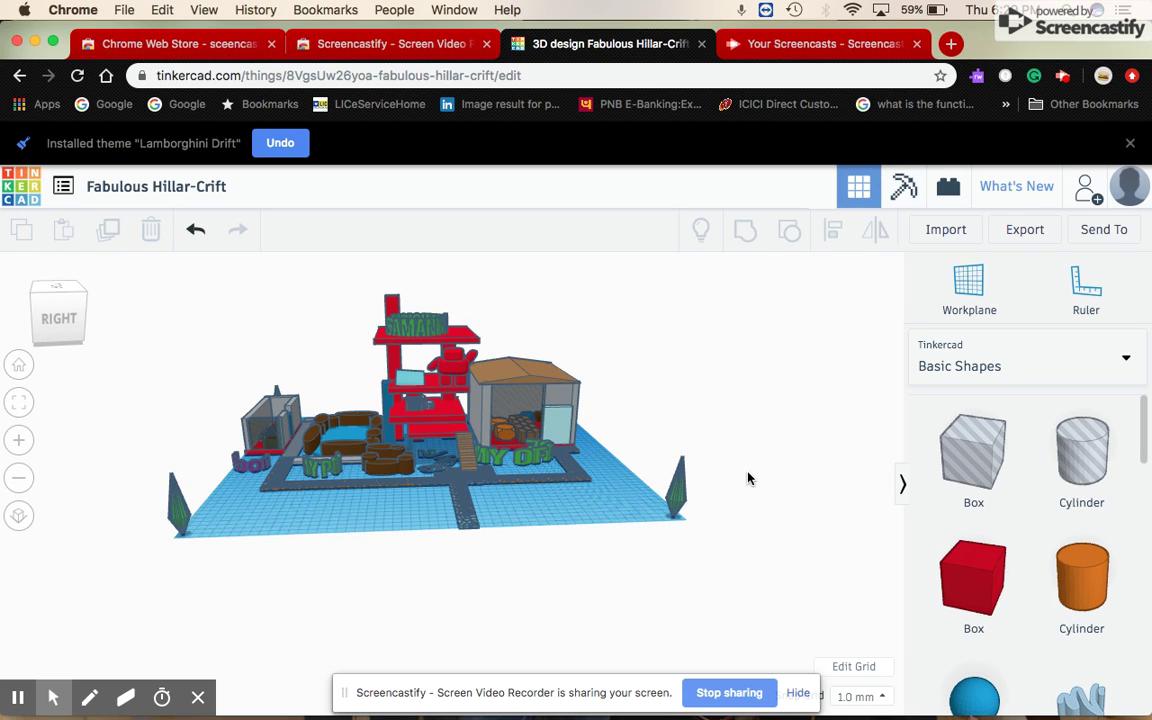
Orbit and zoom the view to inspect the play-town scene.
mouse_move(705, 548)
right_mouse_down()
mouse_move(782, 556)
mouse_move(730, 535)
mouse_move(679, 542)
mouse_move(761, 571)
mouse_move(733, 573)
mouse_move(701, 552)
right_mouse_up()
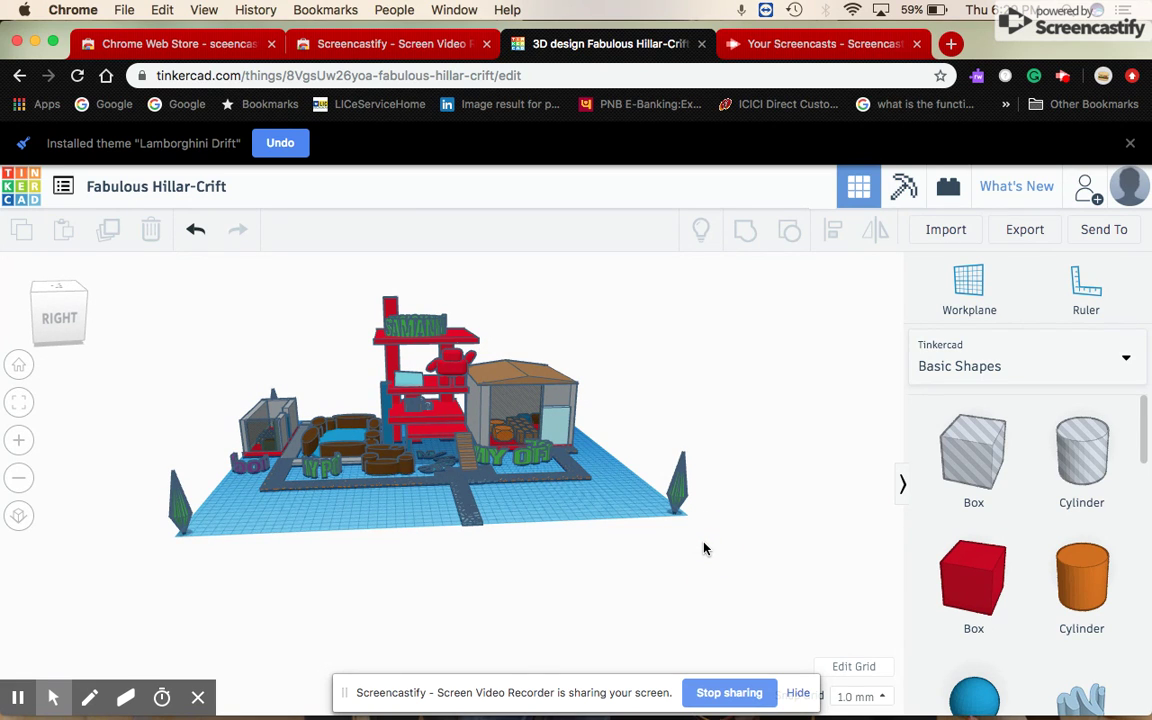
right_click_drag(683, 559, 748, 553)
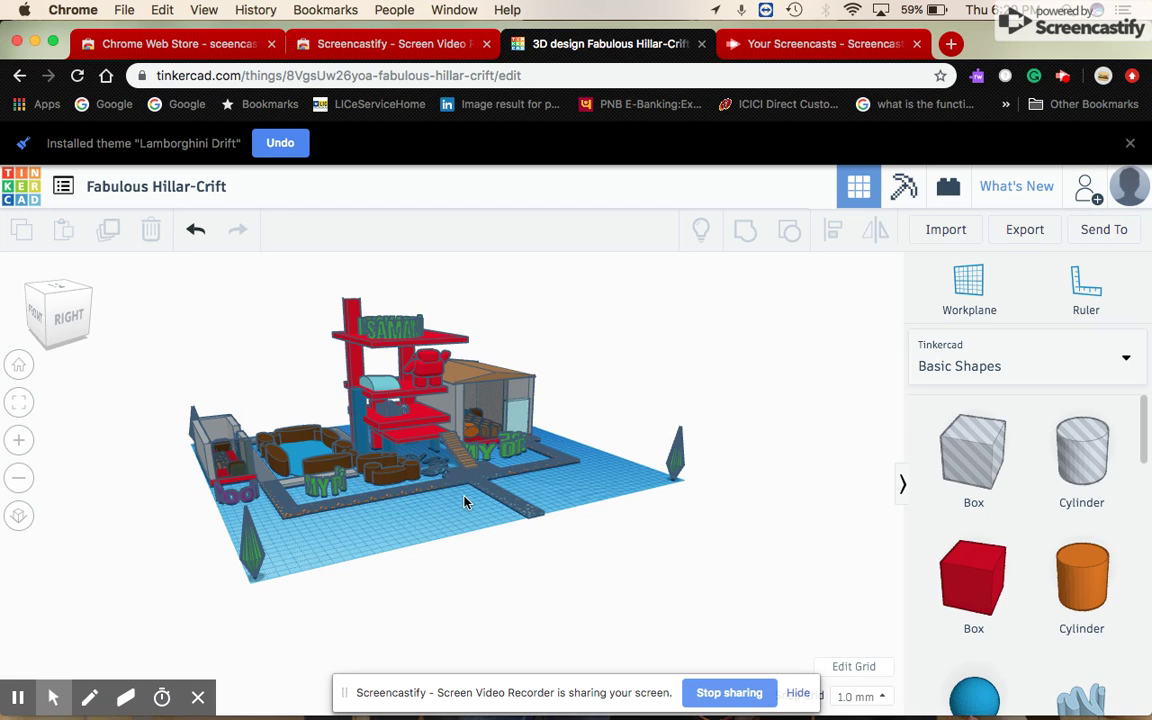
mouse_move(509, 566)
right_mouse_down()
mouse_move(468, 561)
mouse_move(440, 590)
mouse_move(419, 581)
mouse_move(511, 598)
right_mouse_up()
scroll(520, 597, "down", 2)
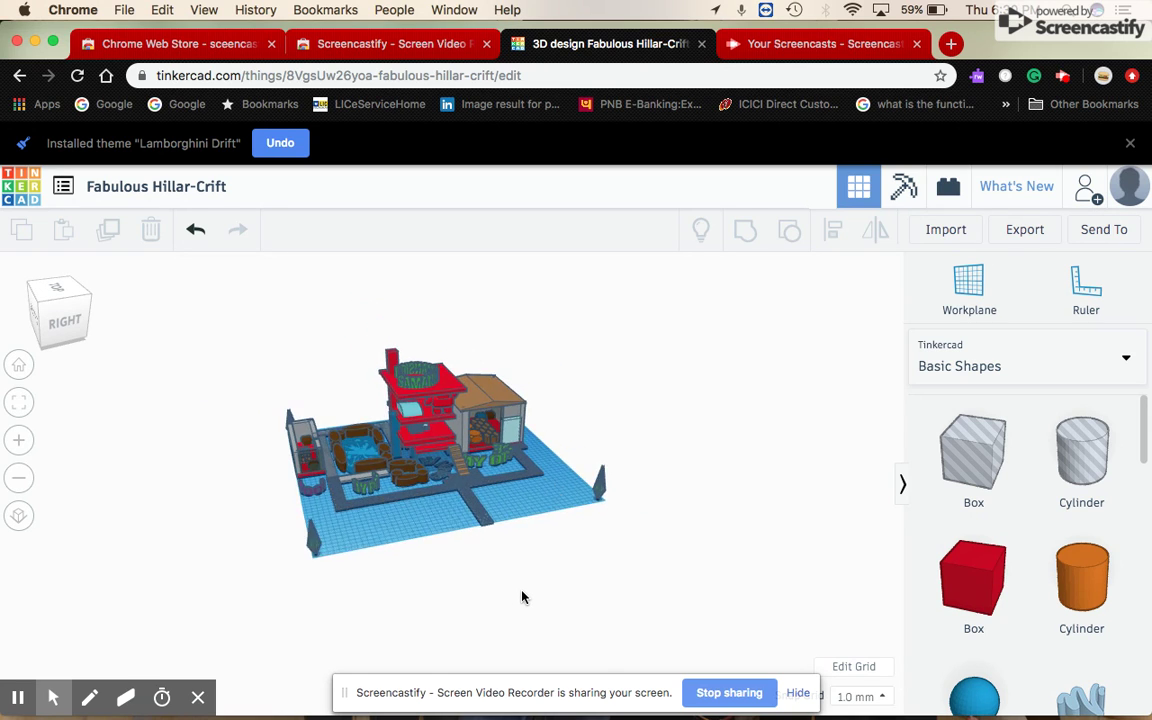
scroll(522, 597, "up", 5)
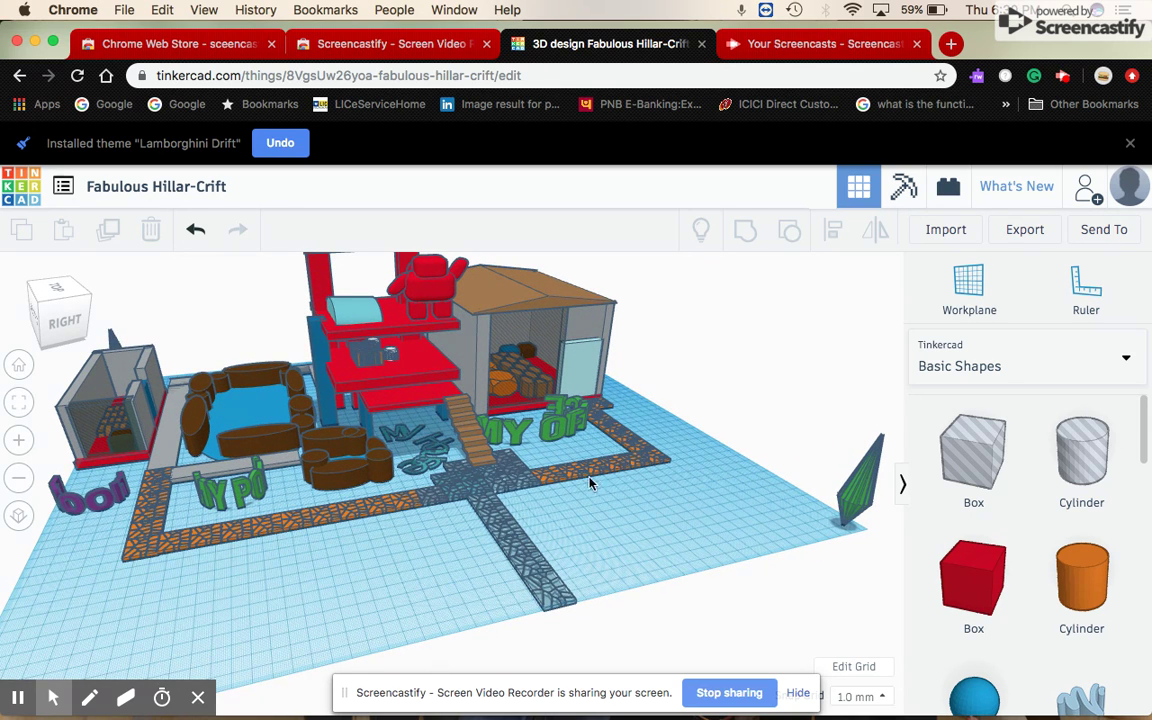
Show the Featured shape generators and drag out a Voronoi tile.
left_click(987, 385)
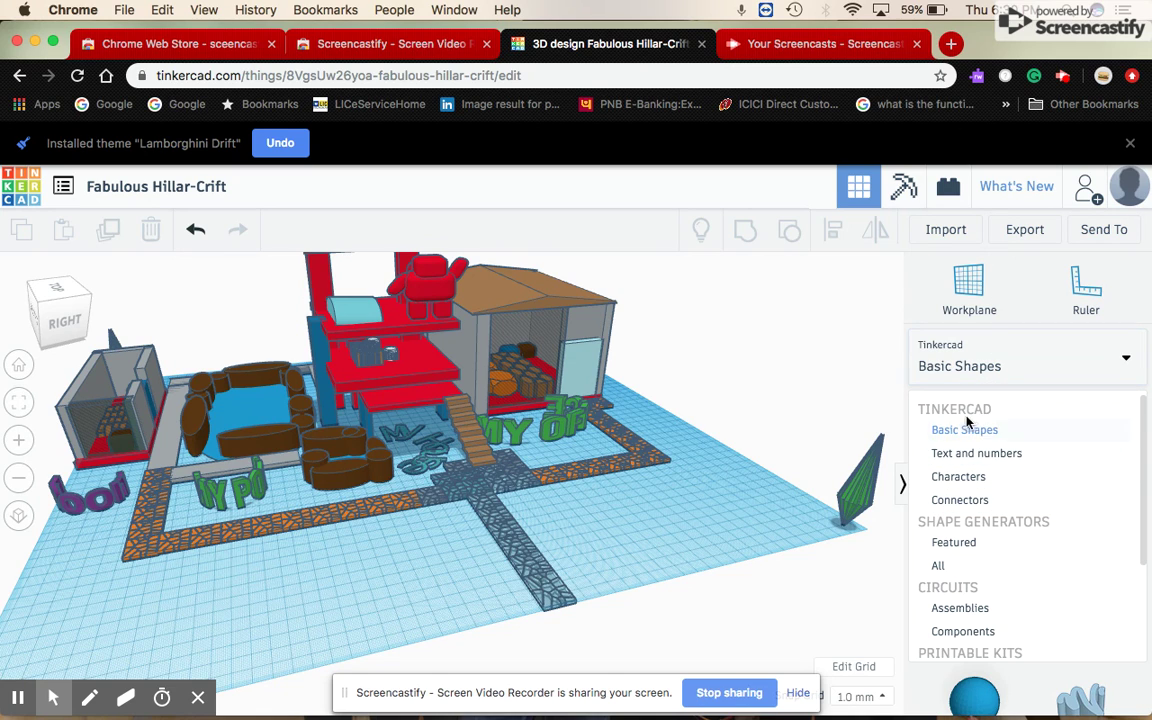
left_click(966, 549)
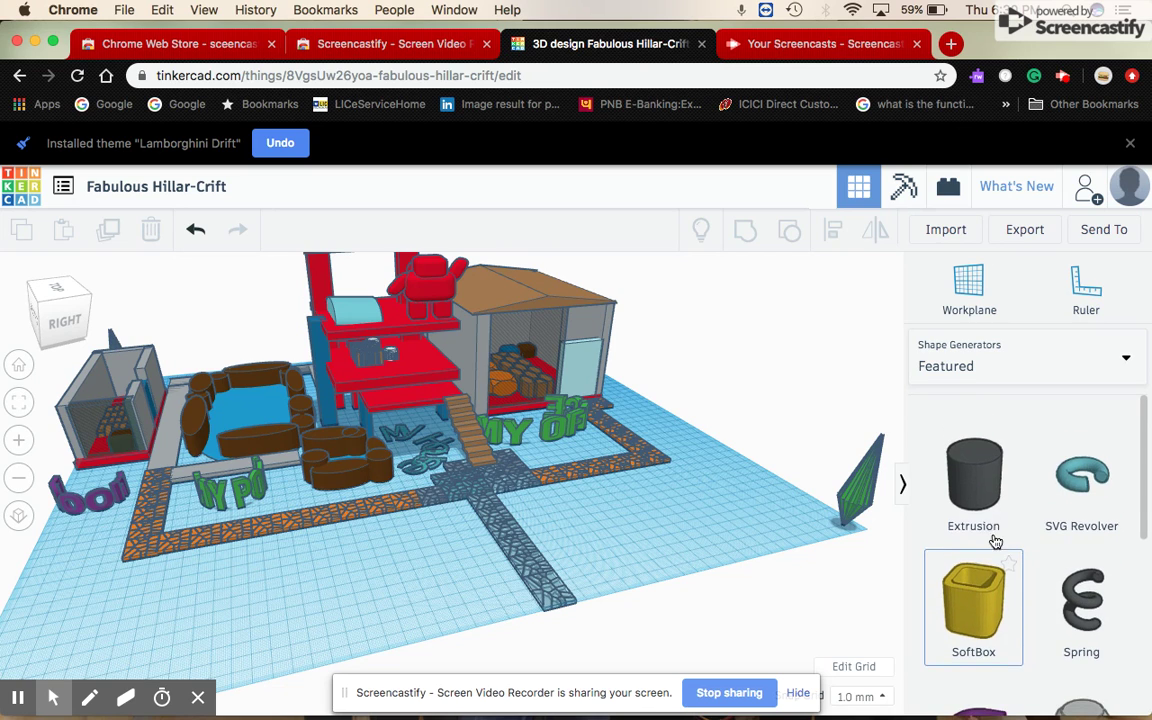
scroll(993, 541, "down", 3)
scroll(996, 541, "down", 3)
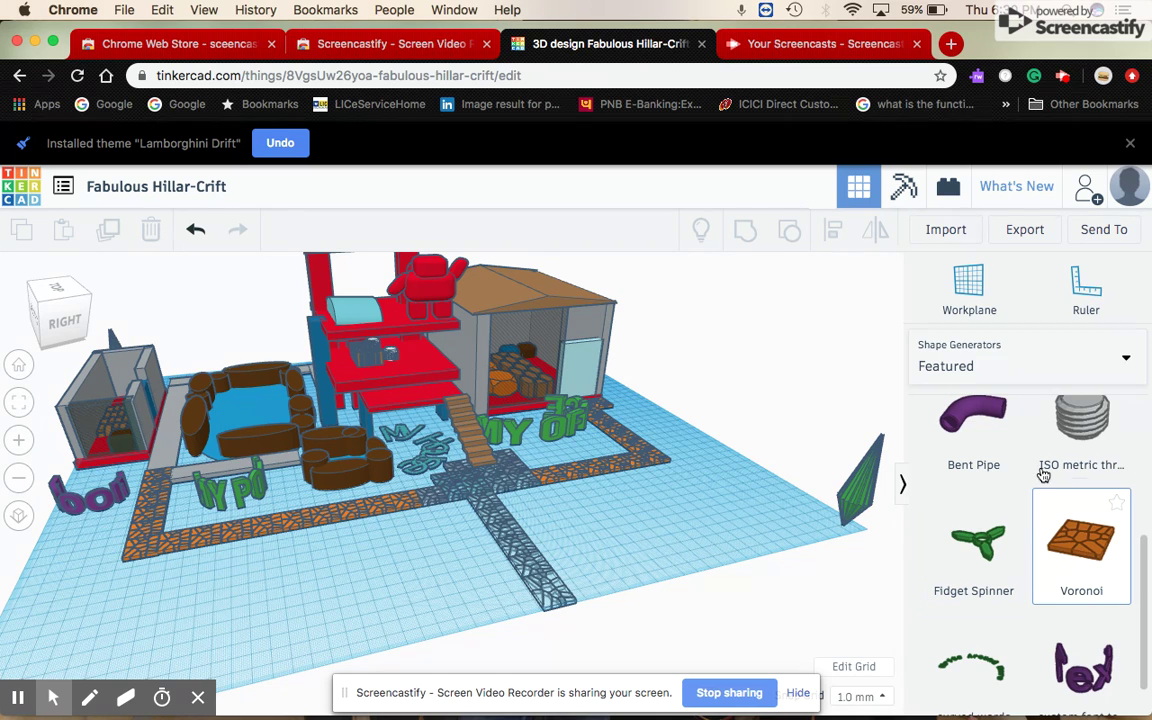
left_click(1022, 349)
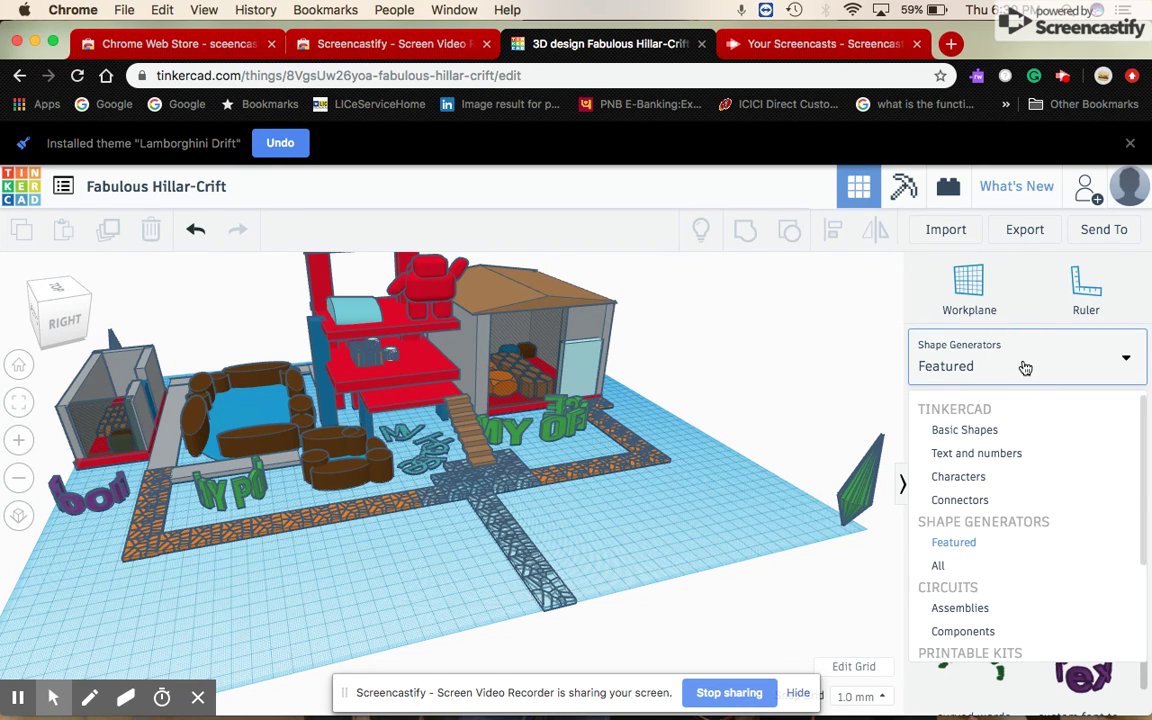
left_click(1026, 378)
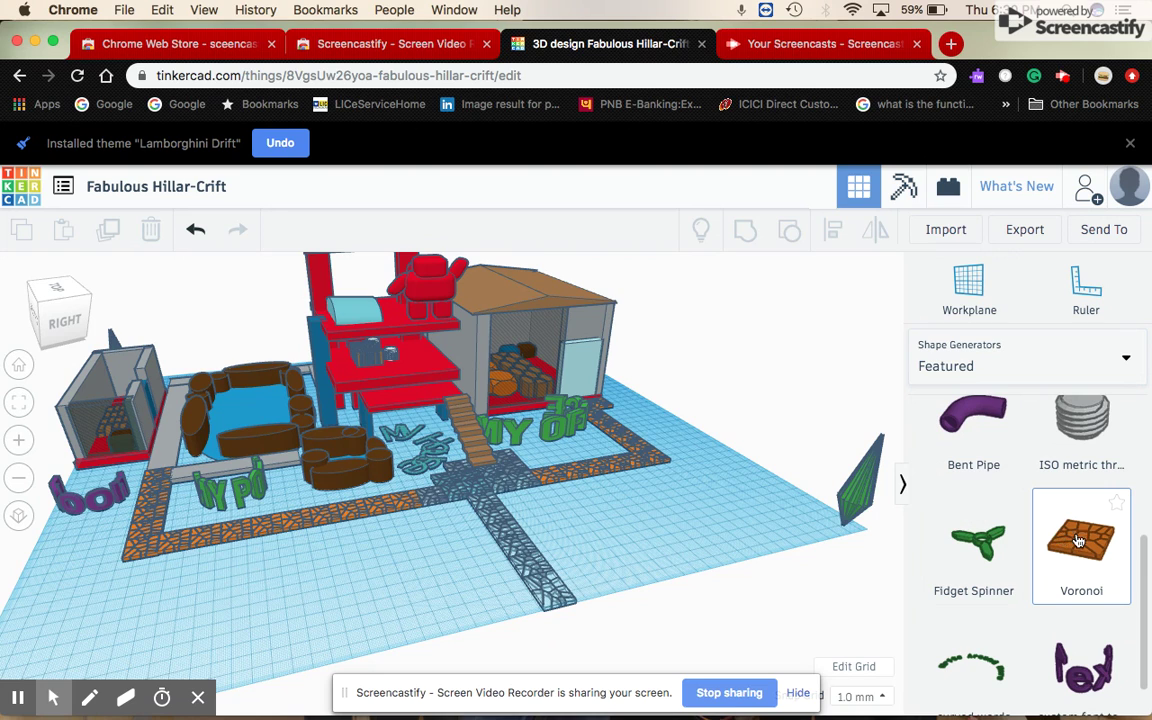
left_click_drag(1052, 535, 729, 545)
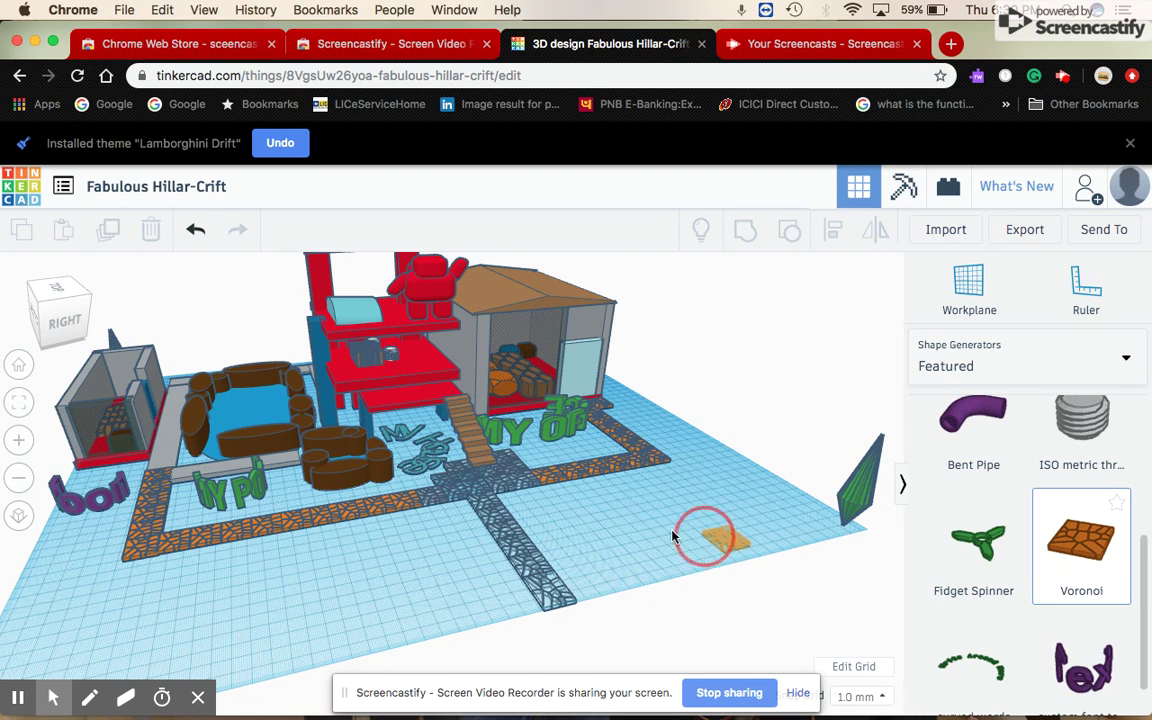
Place the Voronoi tile at the front end of the grey pathway.
left_click_drag(729, 545, 648, 524)
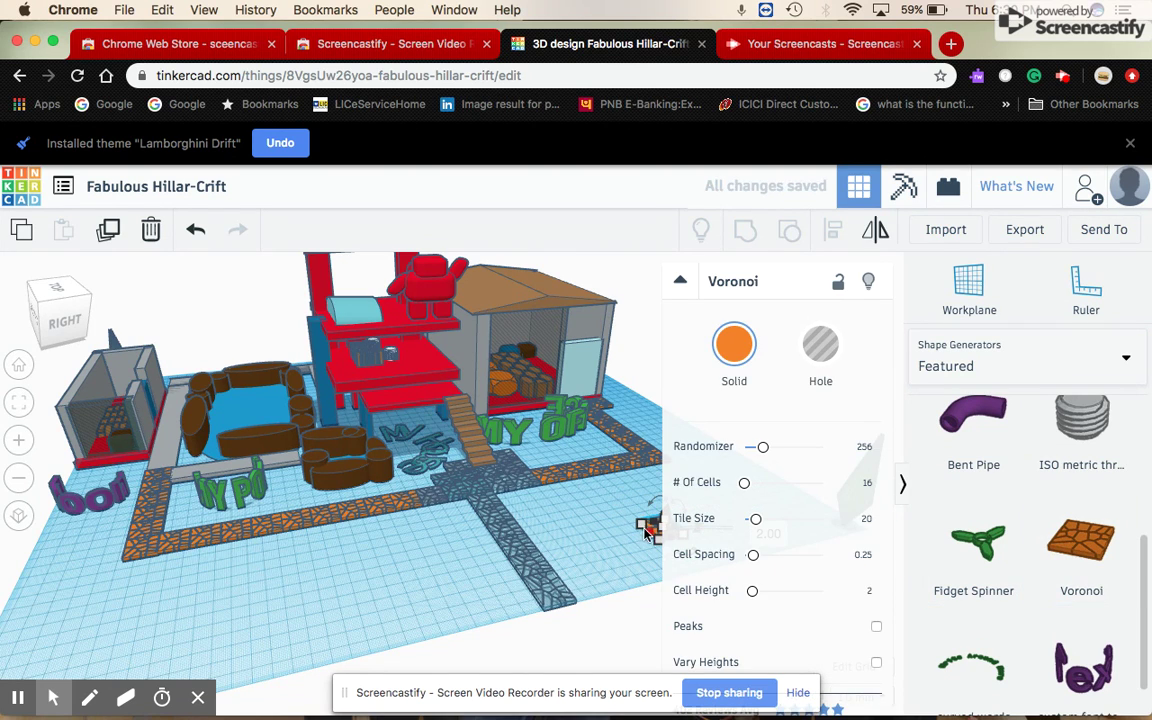
mouse_move(650, 525)
left_mouse_down()
mouse_move(474, 597)
mouse_move(530, 598)
left_mouse_up()
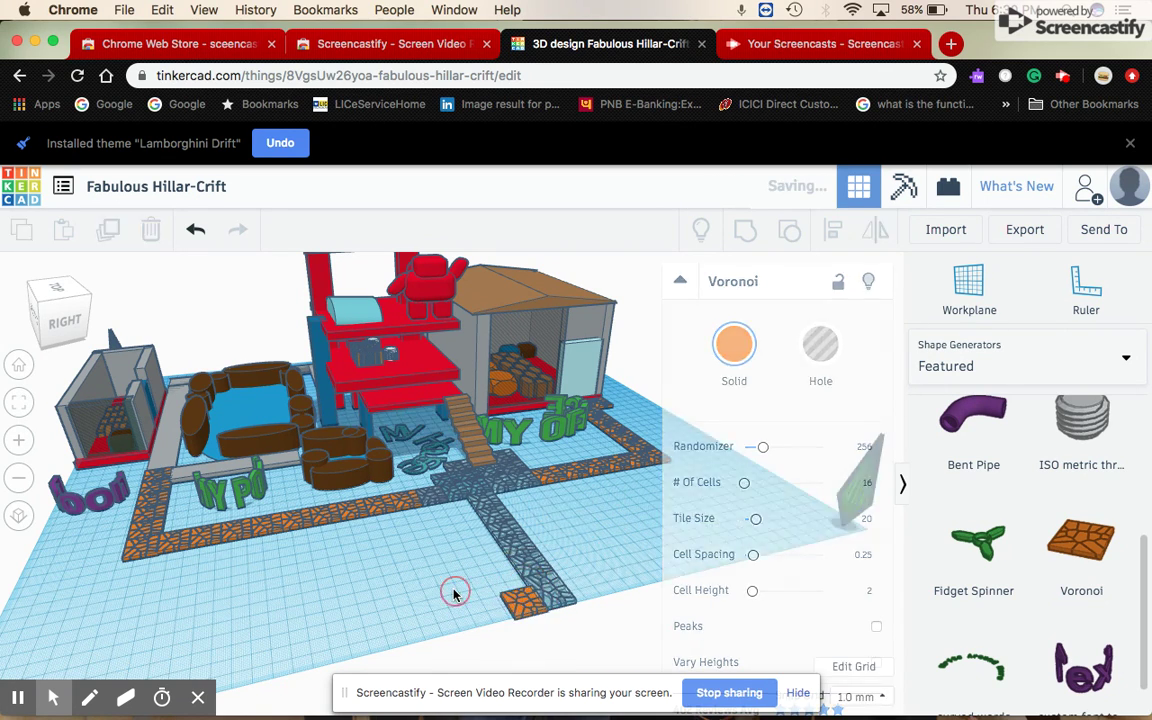
left_click(478, 597)
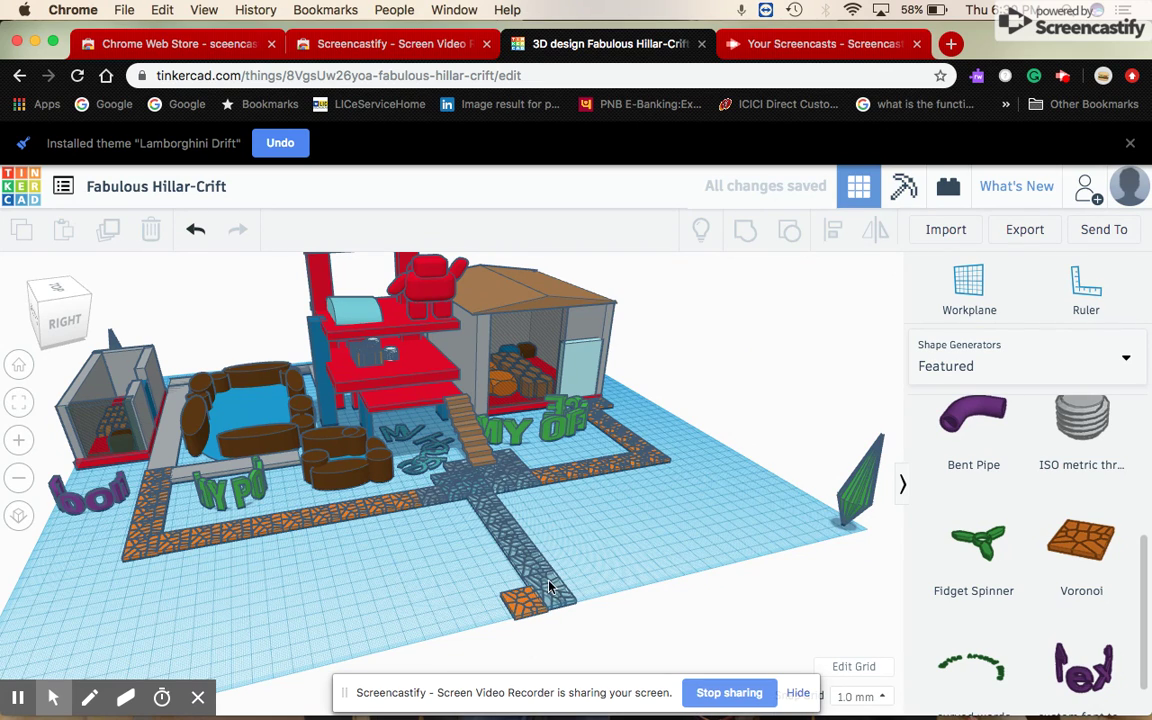
Fit the town in view, adjust zoom, and select the orange Voronoi tile.
scroll(545, 597, "down", 3)
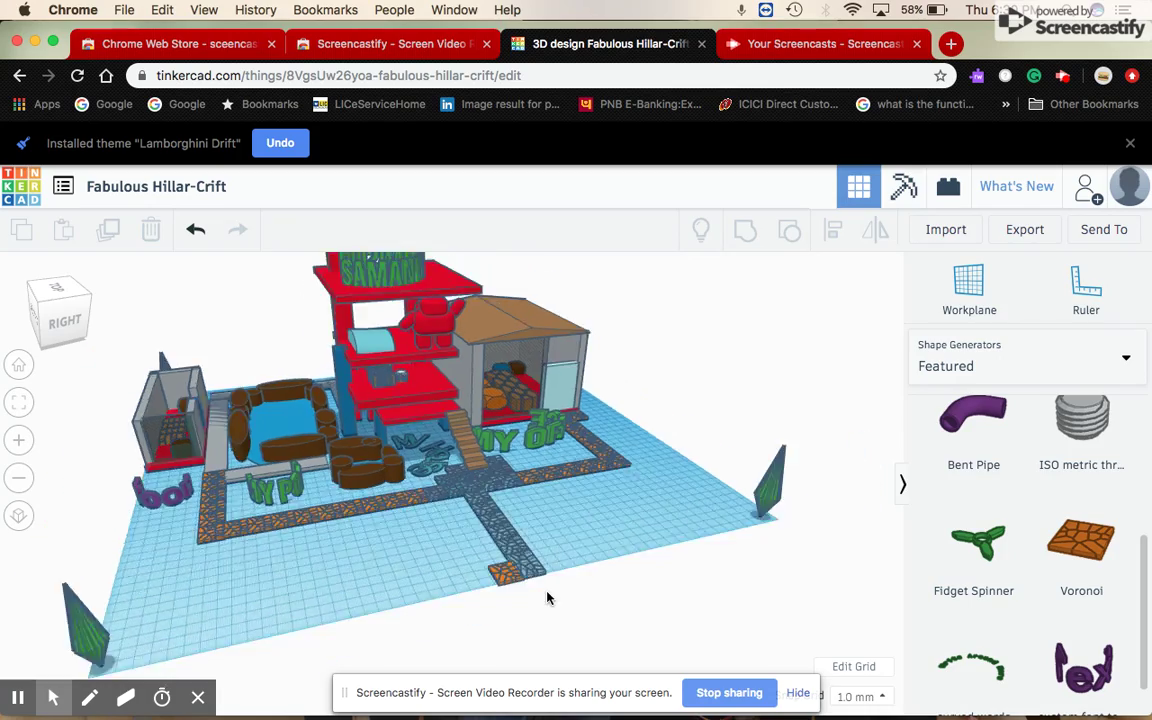
scroll(545, 597, "up", 8)
scroll(547, 597, "up", 3)
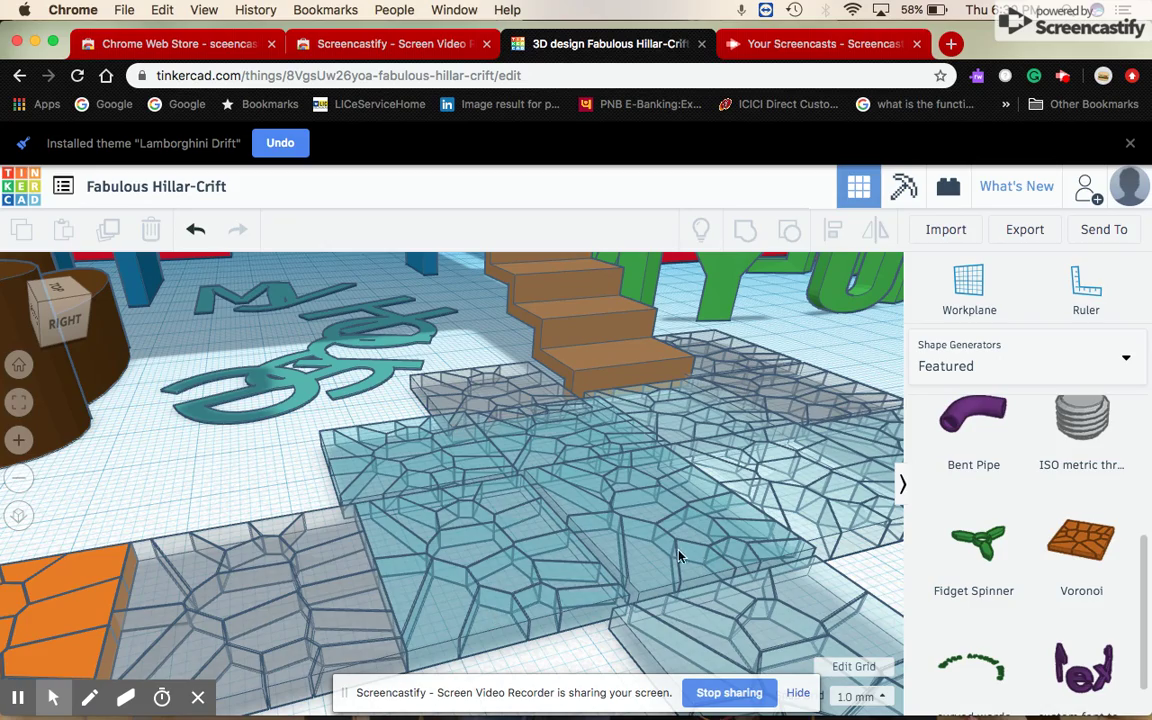
key("f")
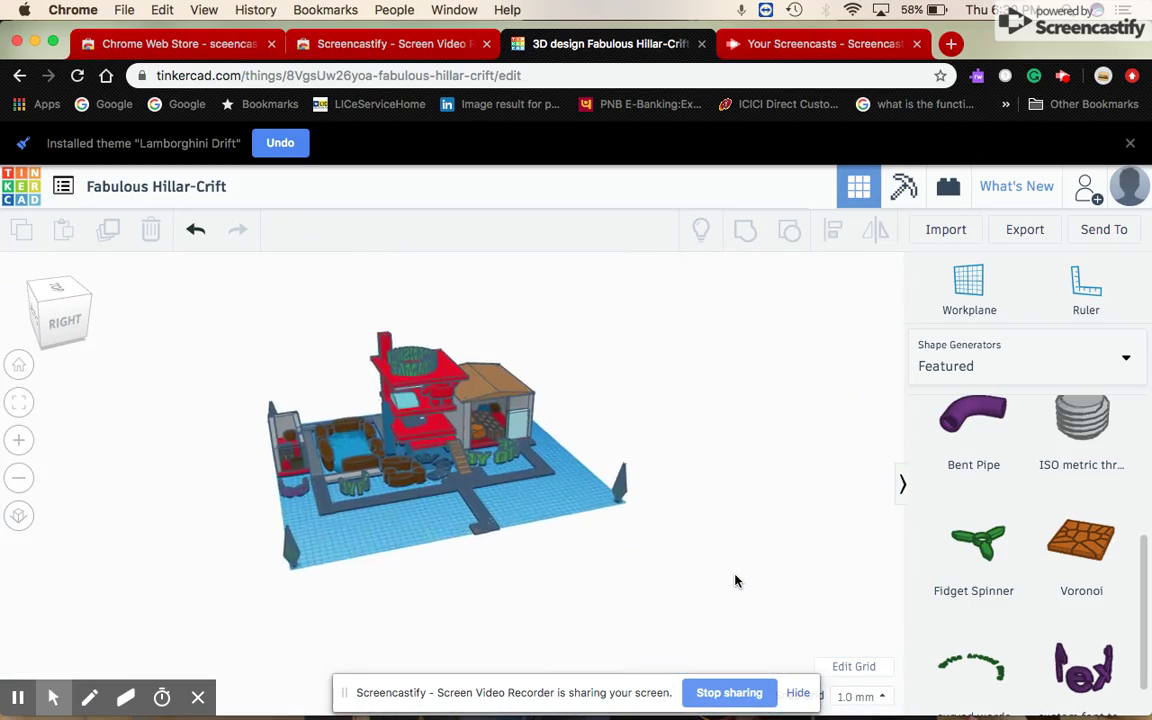
scroll(735, 580, "up", 5)
scroll(735, 580, "up", 5)
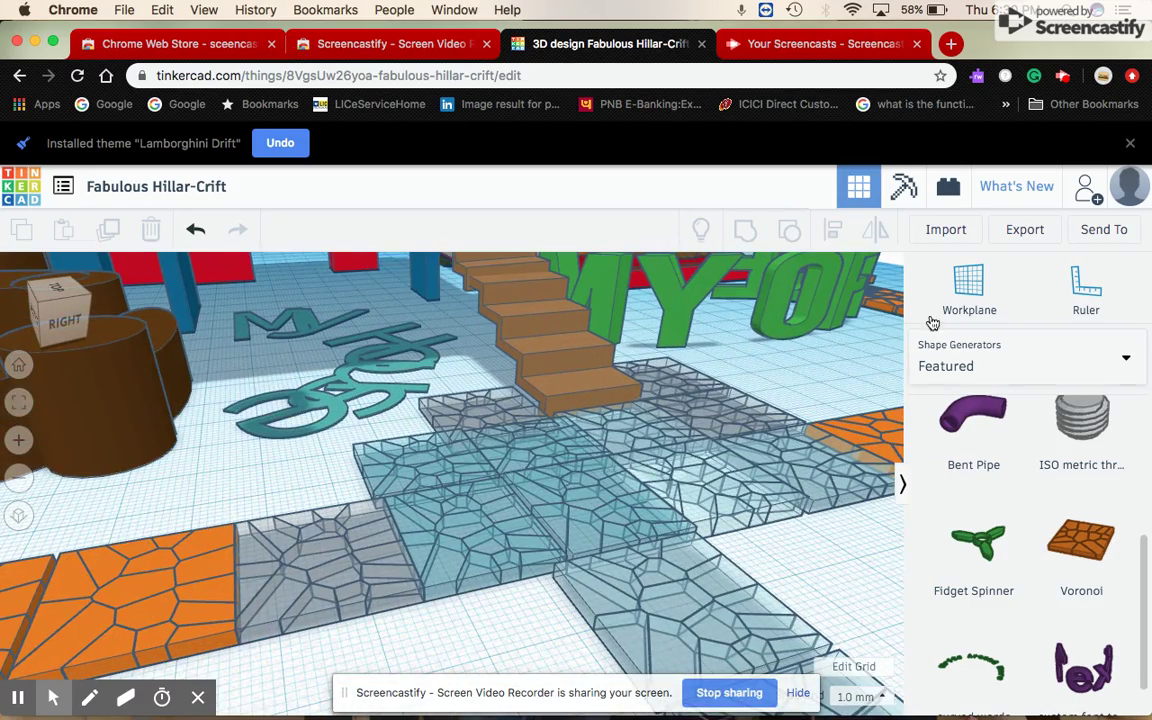
scroll(793, 355, "down", 5)
scroll(545, 588, "up", 1)
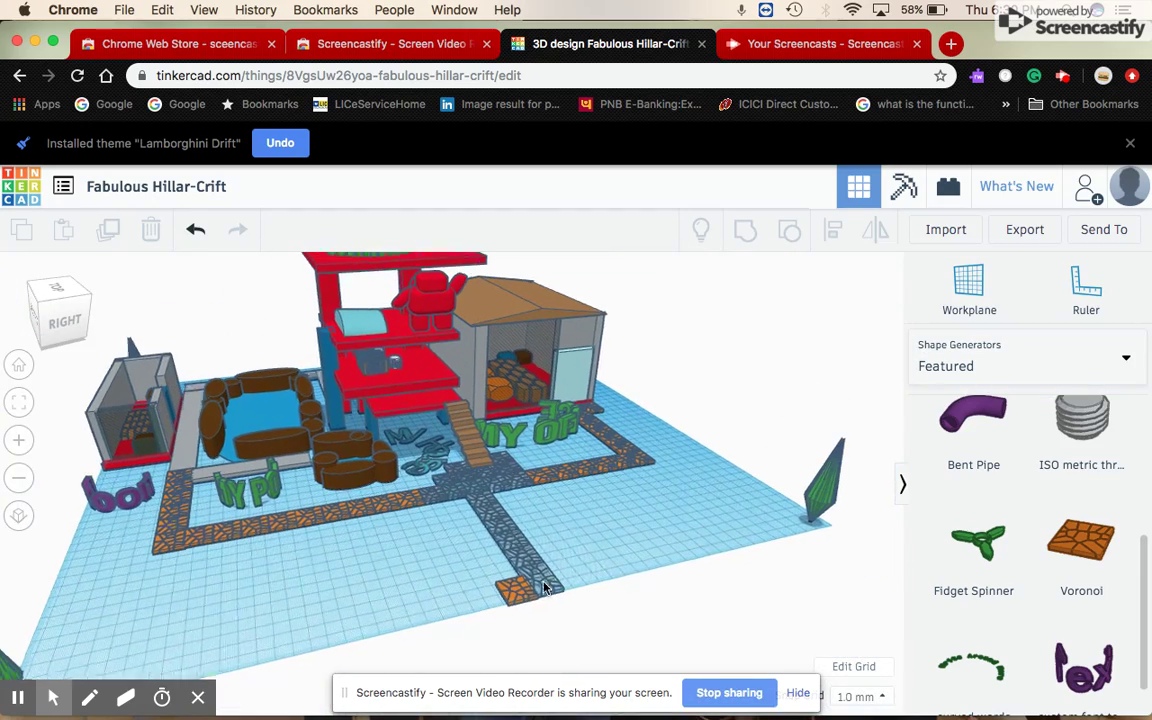
scroll(545, 588, "down", 1)
left_click(515, 594)
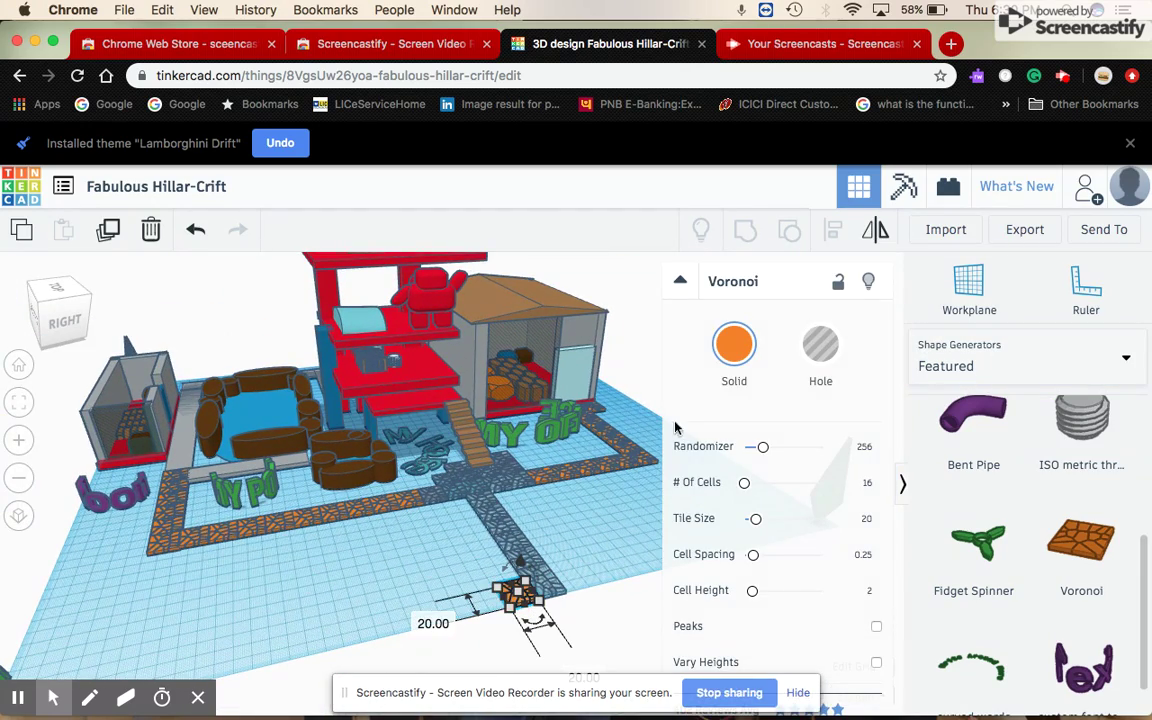
Make the new Voronoi tile transparent light cyan to match the pathway.
left_click(734, 344)
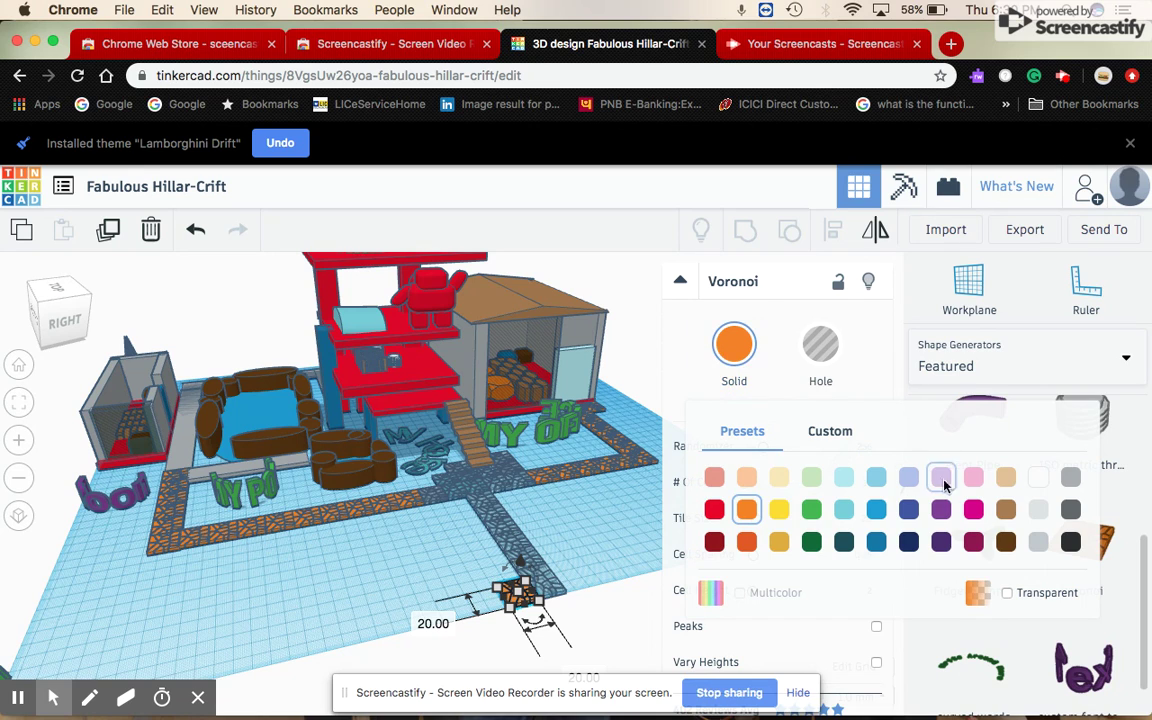
left_click(1007, 593)
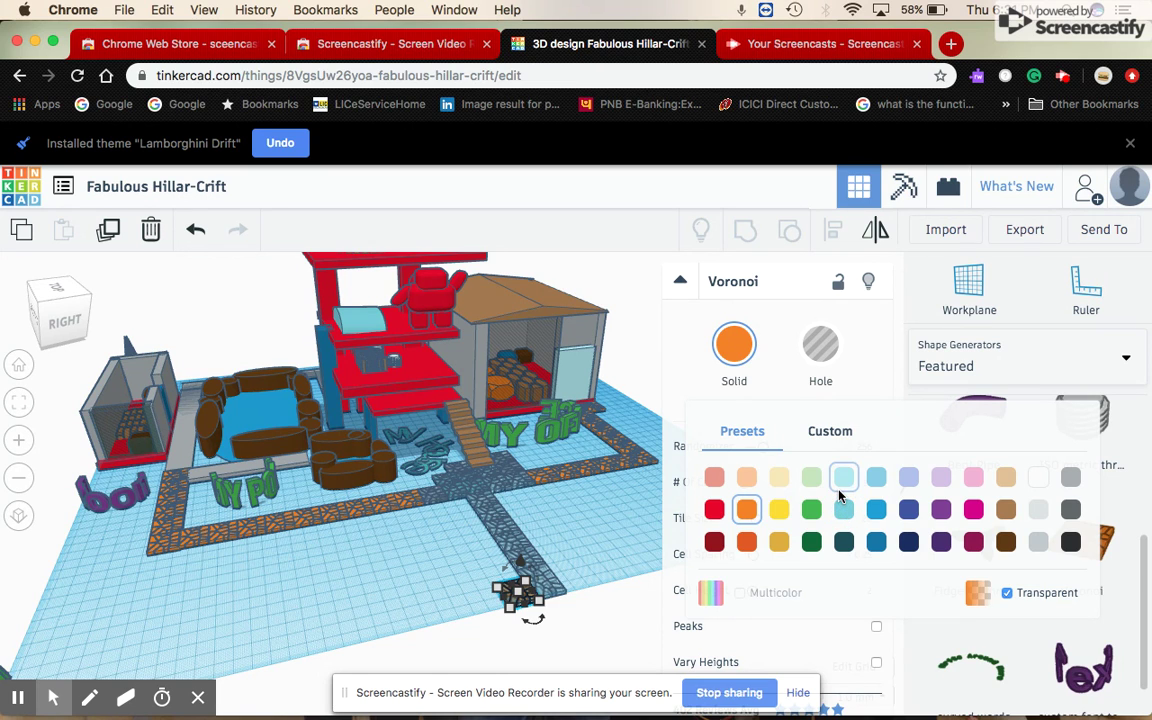
left_click(839, 490)
left_click(463, 630)
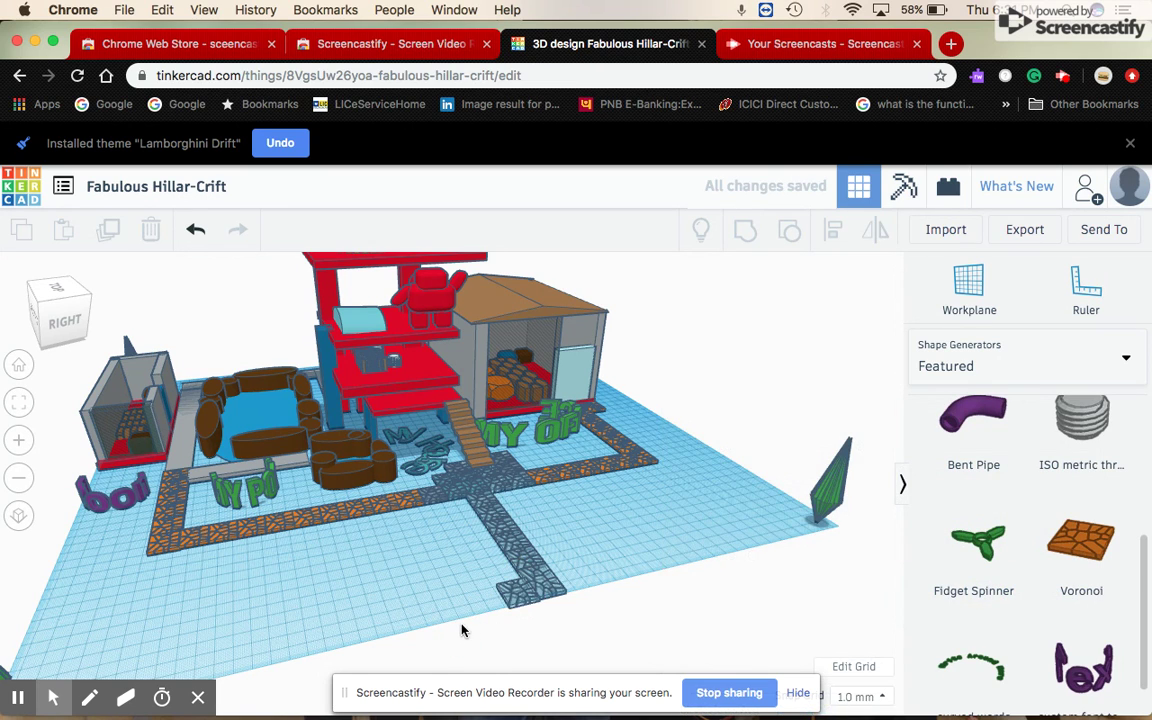
Zoom out and back in, then select the Voronoi tile at the path's end.
scroll(462, 628, "down", 3)
scroll(460, 625, "up", 5)
scroll(475, 624, "up", 3)
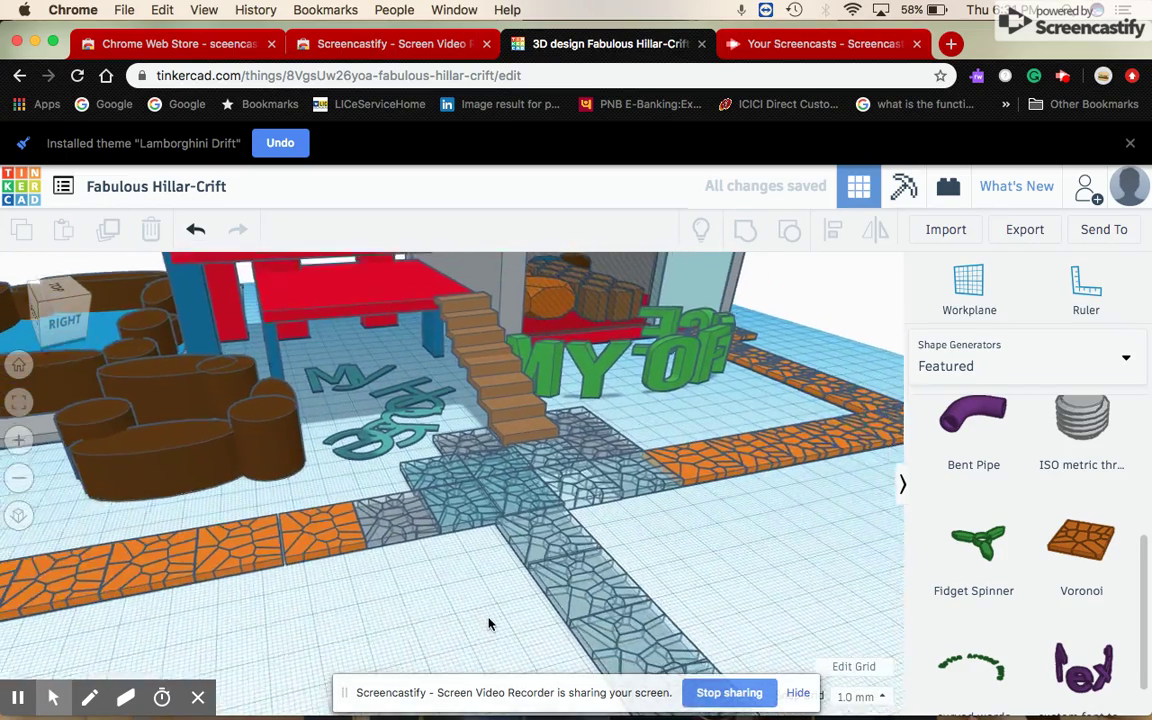
scroll(489, 621, "down", 3)
scroll(500, 635, "down", 3)
scroll(520, 630, "down", 2)
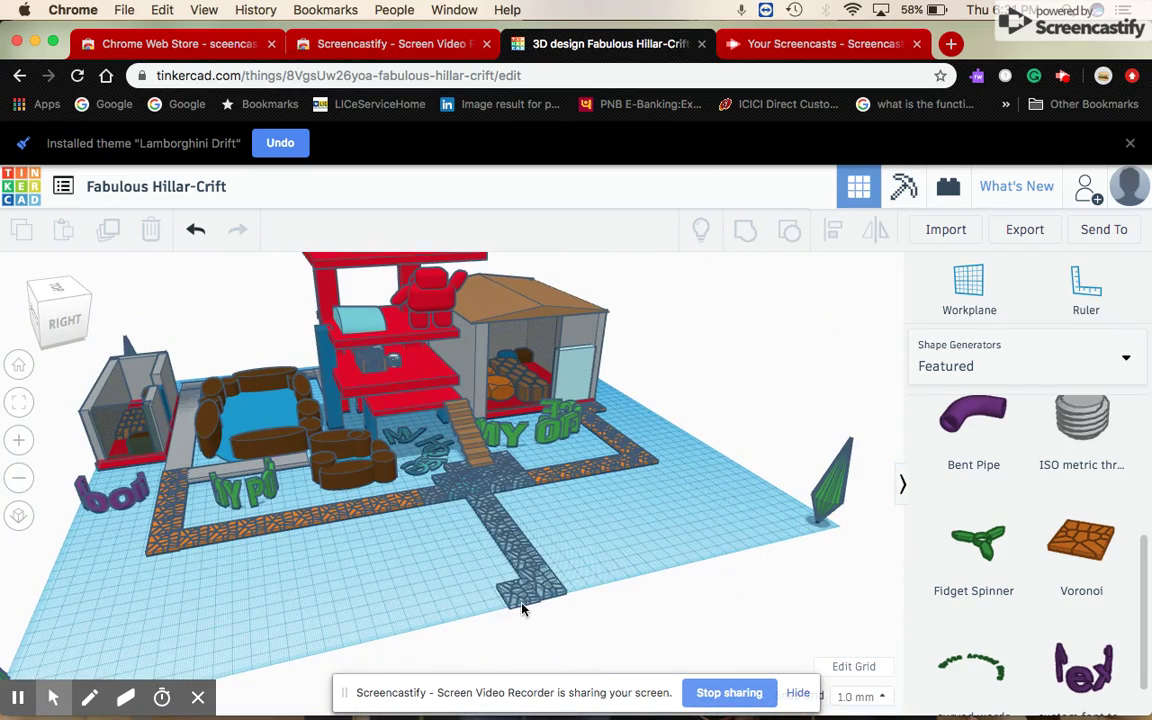
scroll(514, 604, "up", 1)
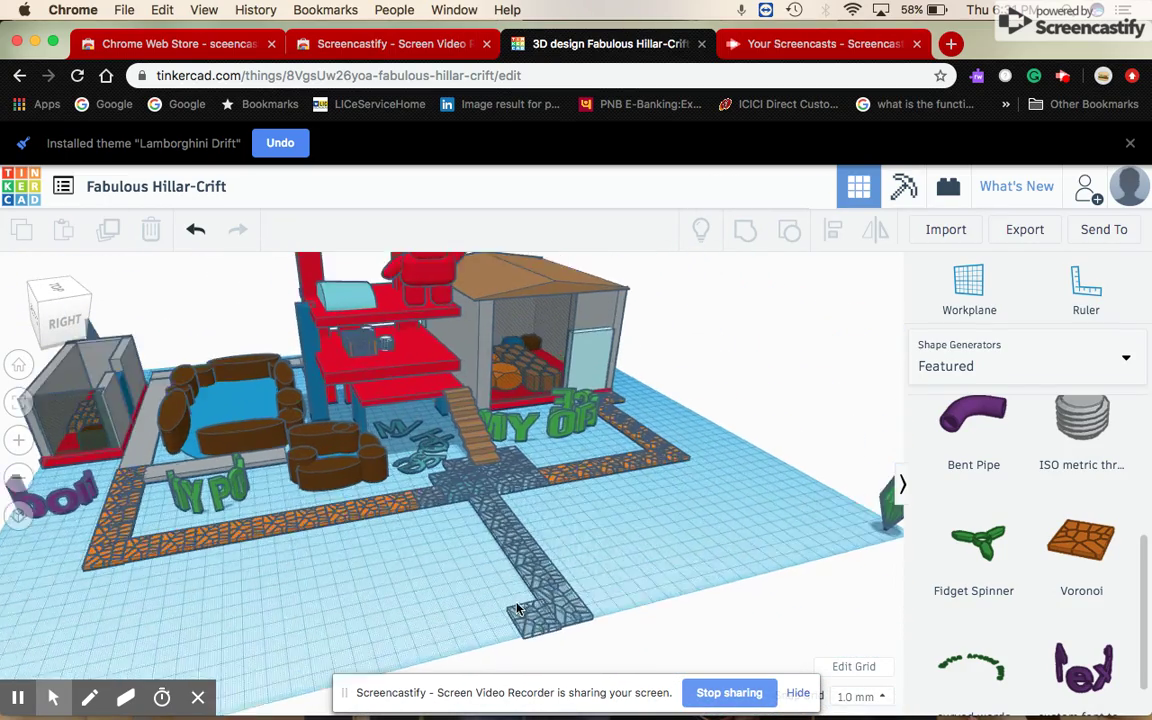
scroll(522, 609, "up", 1)
left_click(496, 607)
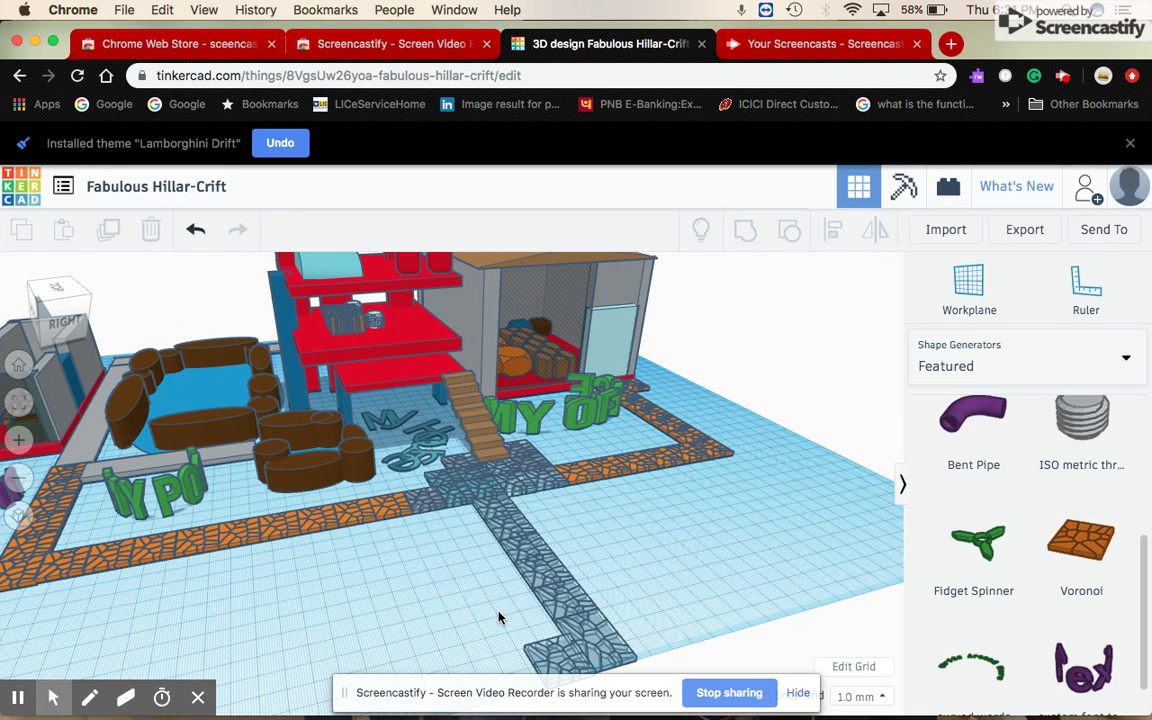
left_click(563, 663)
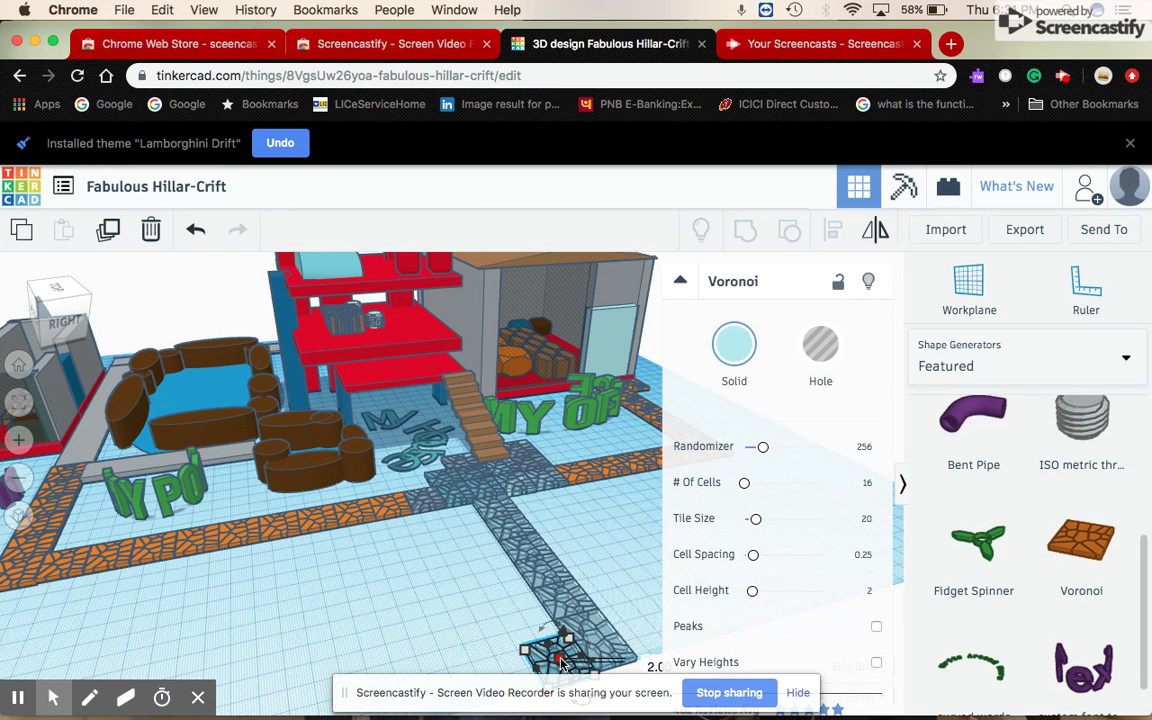
Orbit to a more frontal view and zoom in close on the town.
left_click_drag(563, 663, 505, 598)
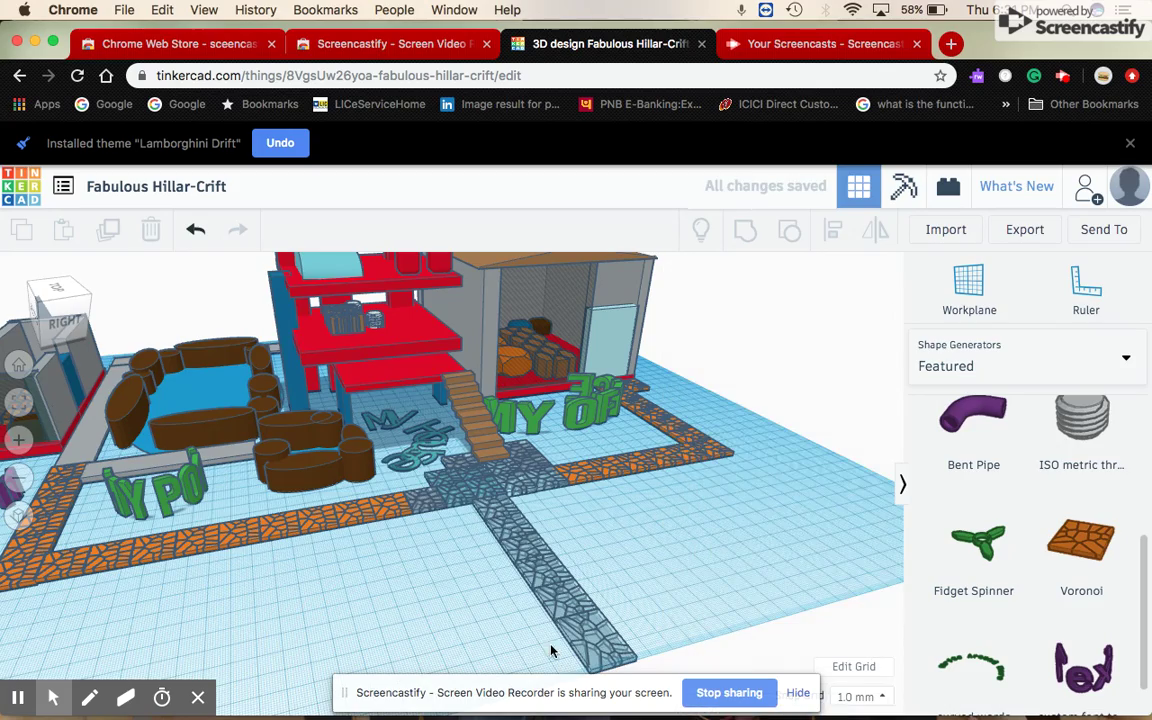
mouse_move(495, 605)
right_mouse_down()
mouse_move(462, 636)
mouse_move(496, 648)
mouse_move(458, 643)
mouse_move(478, 653)
mouse_move(512, 645)
right_mouse_up()
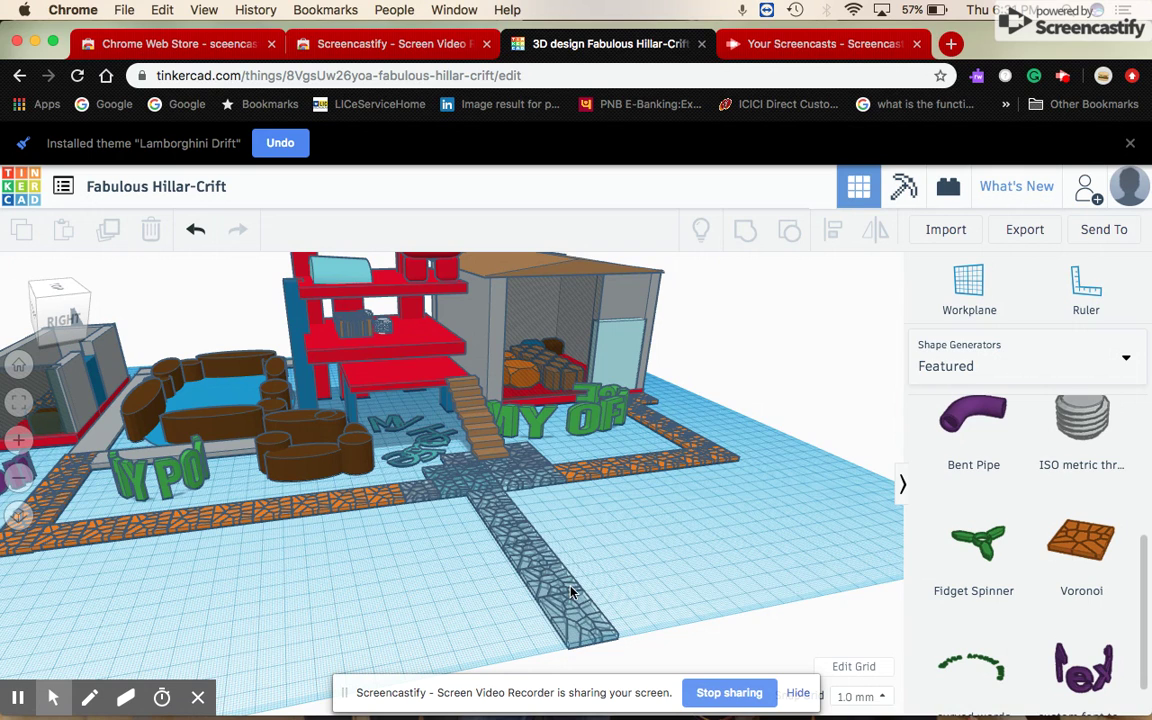
right_click_drag(457, 611, 418, 600)
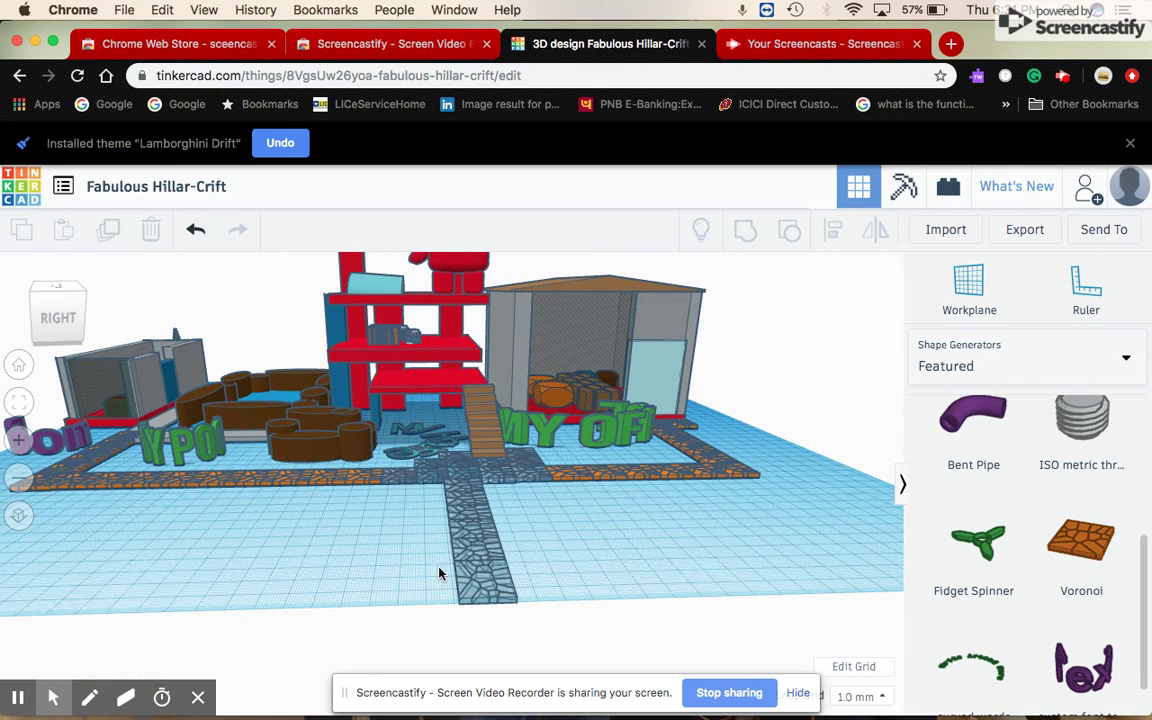
scroll(134, 501, "up", 3)
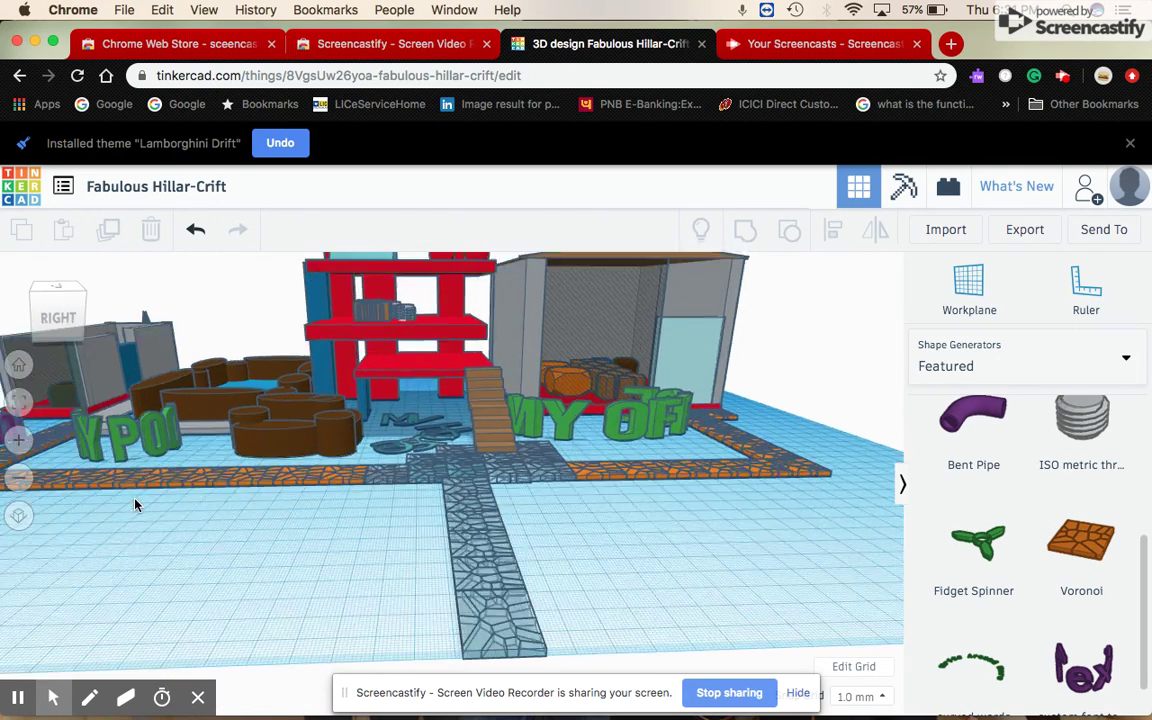
scroll(134, 501, "up", 3)
scroll(150, 505, "down", 10)
scroll(340, 532, "up", 2)
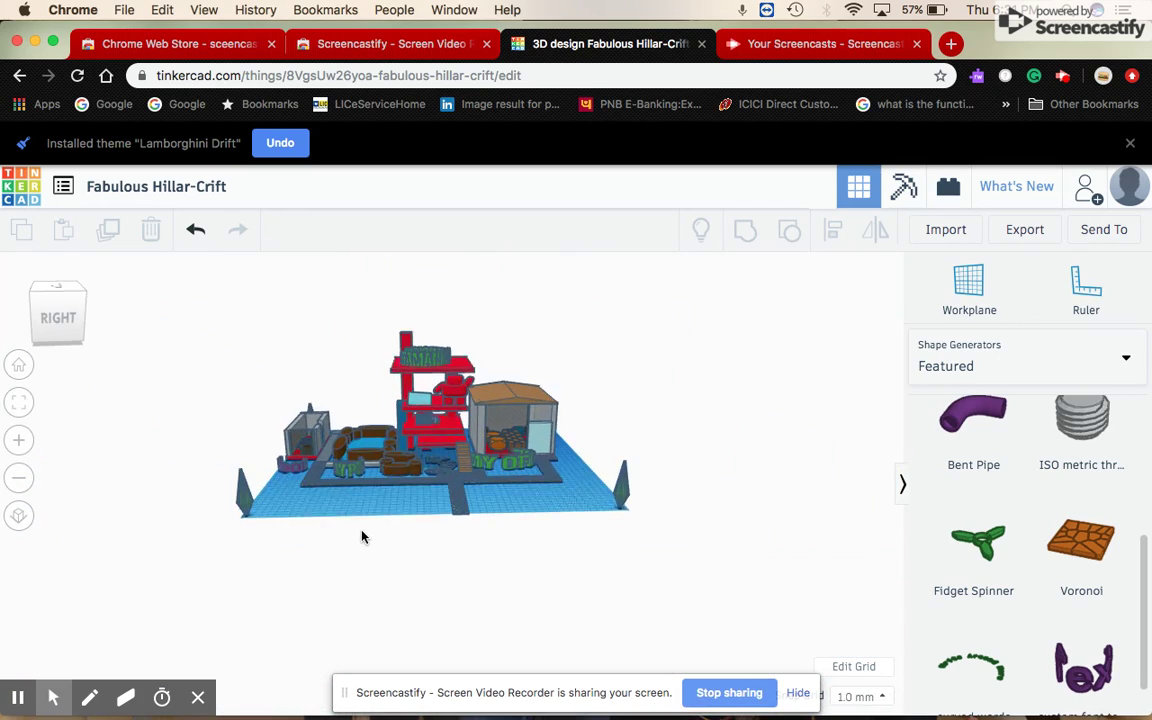
scroll(365, 530, "up", 2)
scroll(372, 517, "up", 3)
Orbit the scene so the house looks taller and adjust the zoom.
mouse_move(296, 553)
right_mouse_down()
mouse_move(342, 545)
mouse_move(86, 551)
right_mouse_up()
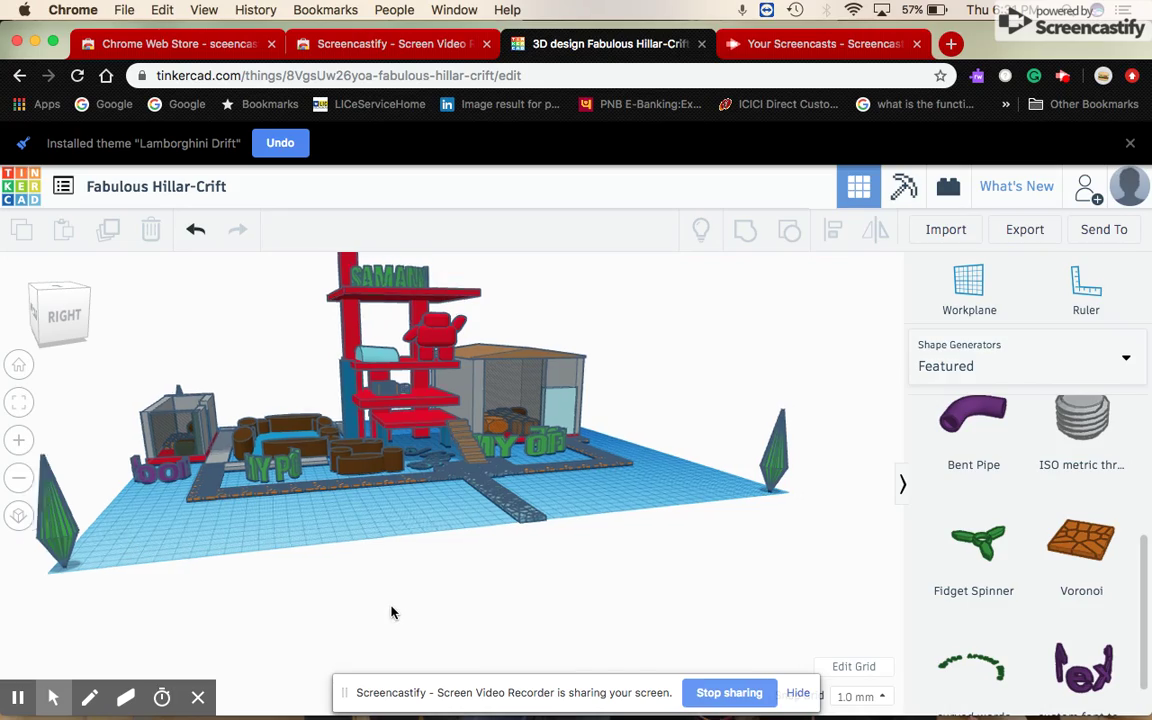
scroll(392, 609, "down", 3)
scroll(392, 609, "up", 5)
scroll(392, 607, "up", 3)
scroll(392, 607, "down", 5)
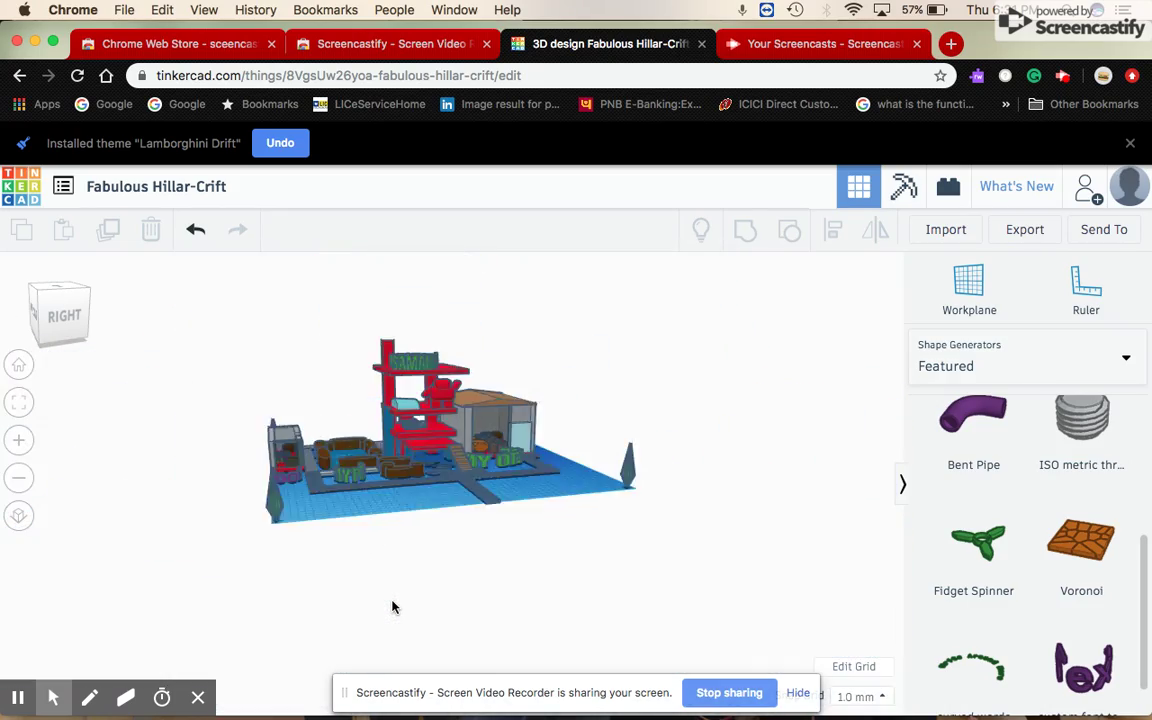
scroll(392, 607, "up", 1)
scroll(392, 607, "up", 4)
scroll(393, 603, "down", 1)
scroll(393, 603, "down", 4)
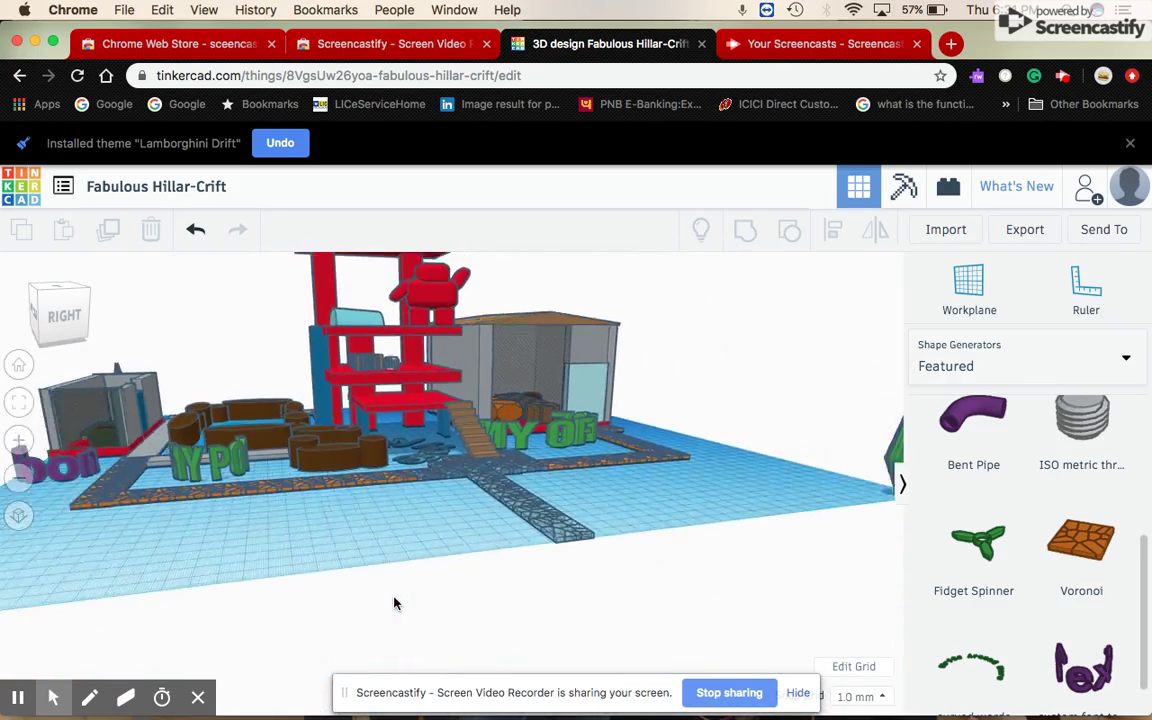
scroll(395, 605, "down", 2)
Orbit to a higher, top-down angle and zoom the scene in.
left_click(403, 608)
right_click_drag(403, 608, 423, 610)
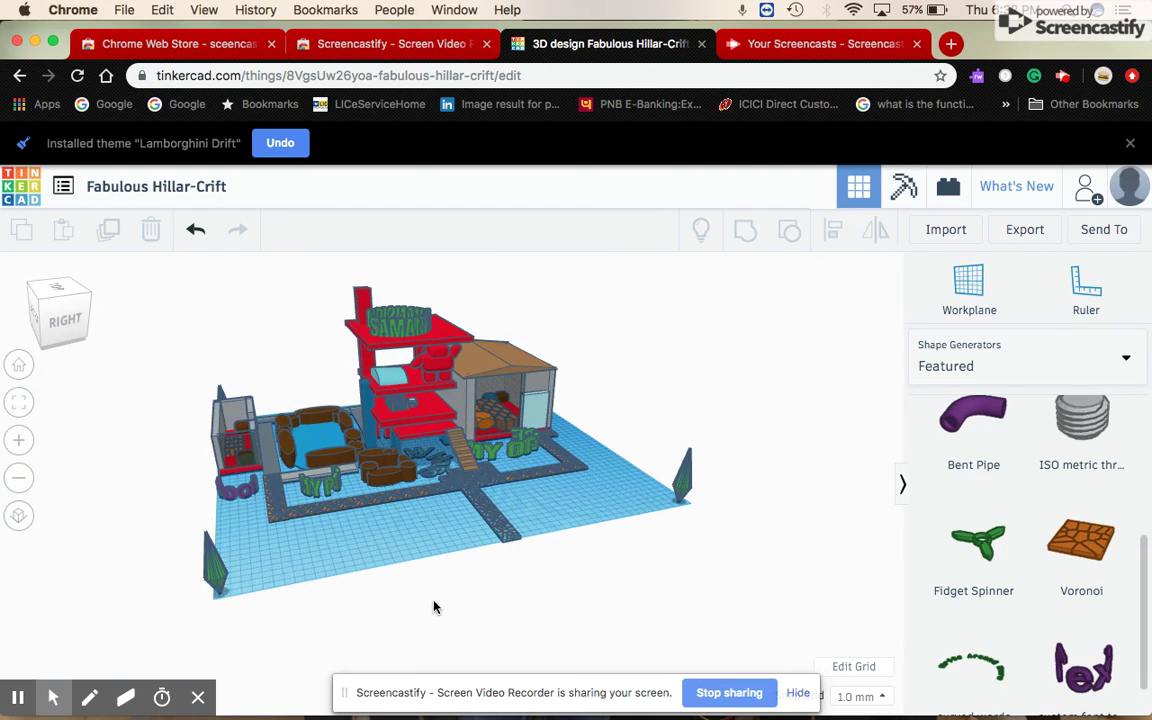
scroll(430, 607, "down", 2)
scroll(428, 607, "up", 2)
scroll(425, 607, "up", 2)
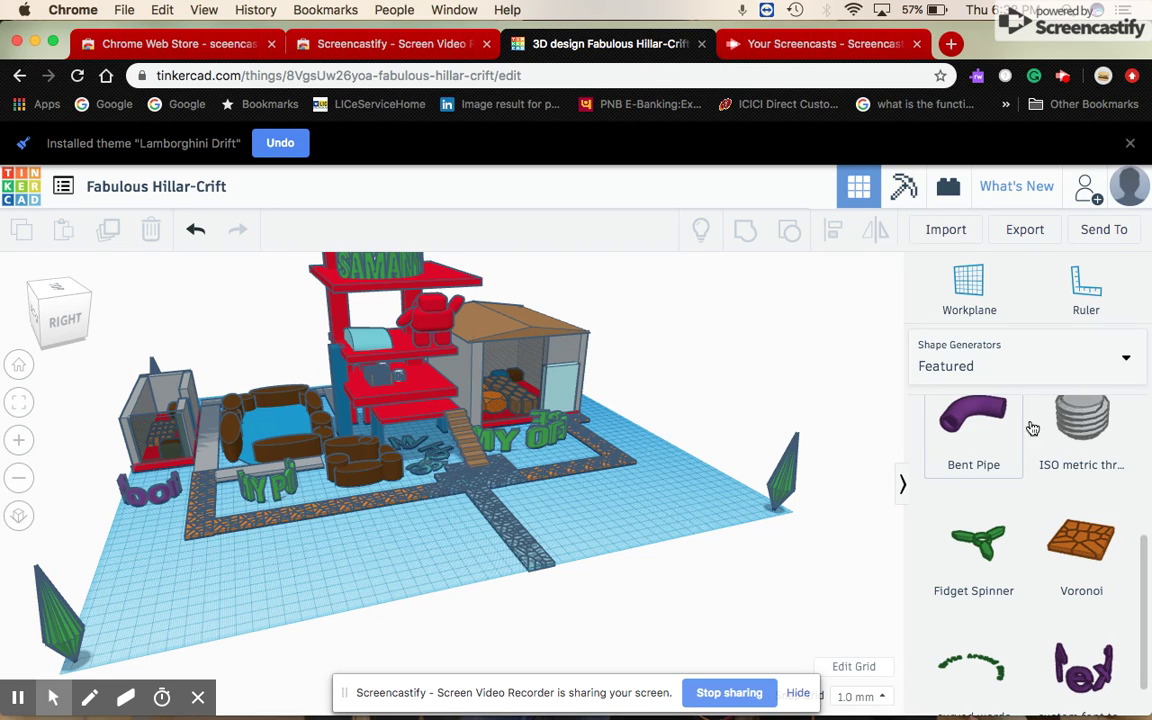
Adjust the zoom and switch the library to all Shape Generators.
scroll(1016, 451, "up", 1)
scroll(1025, 490, "up", 1)
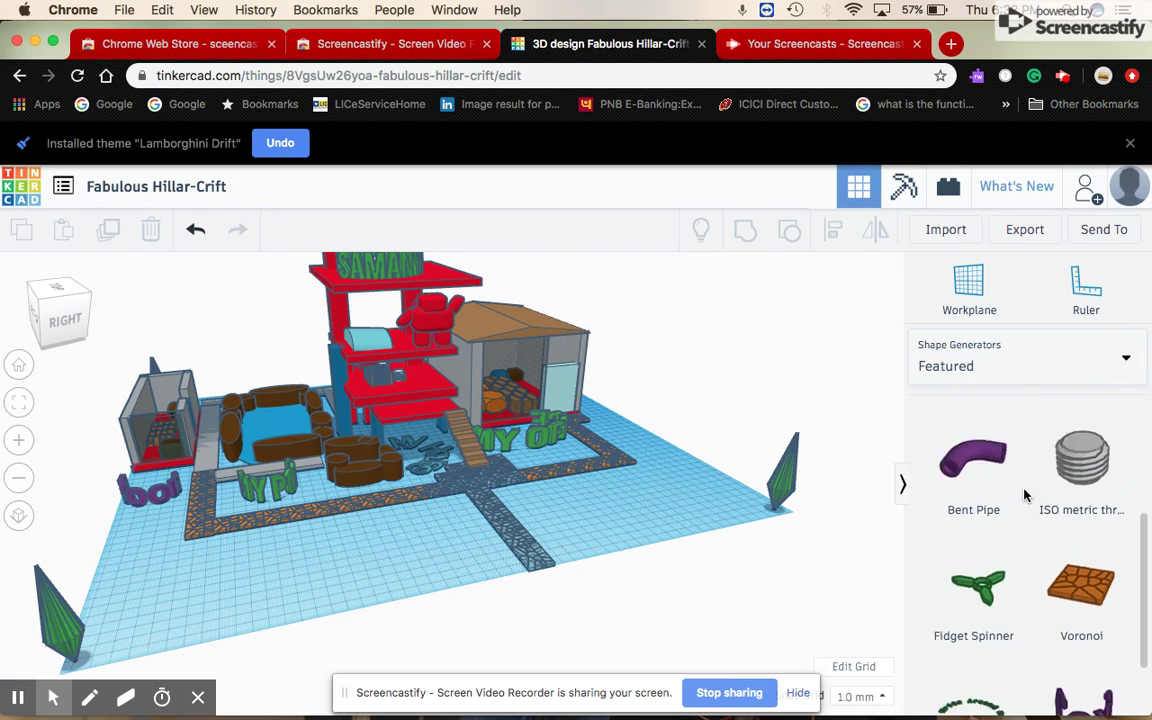
scroll(1025, 490, "down", 2)
scroll(1025, 490, "down", 5)
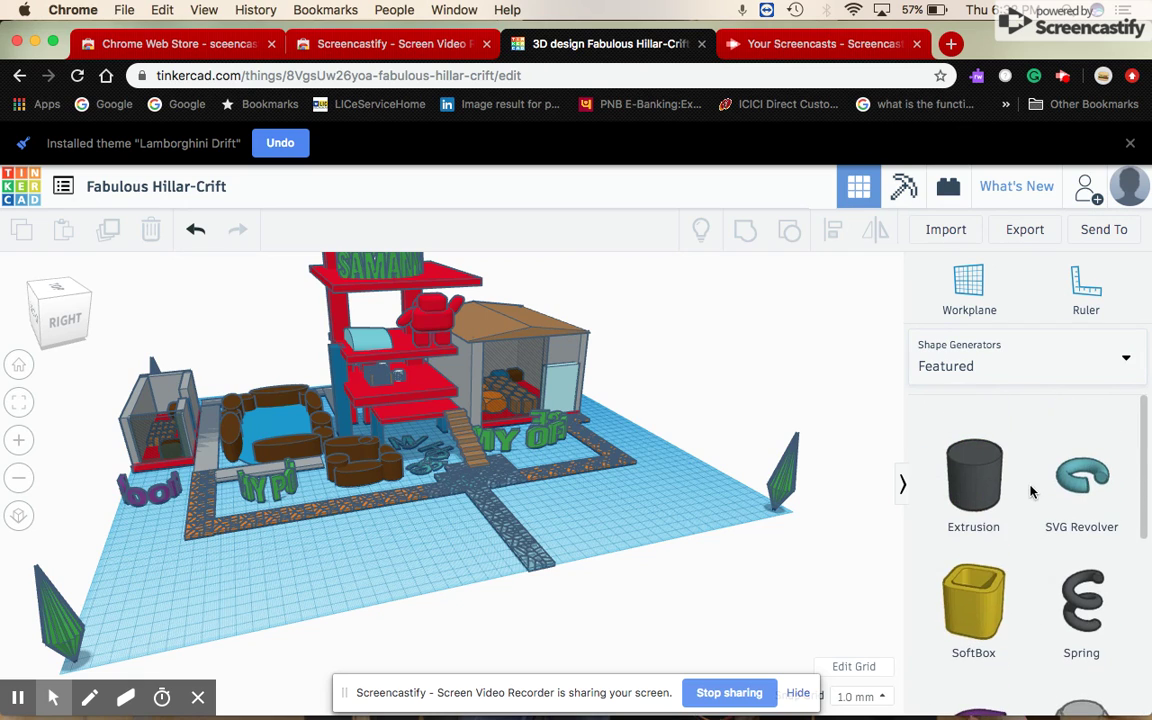
left_click(985, 382)
left_click(952, 567)
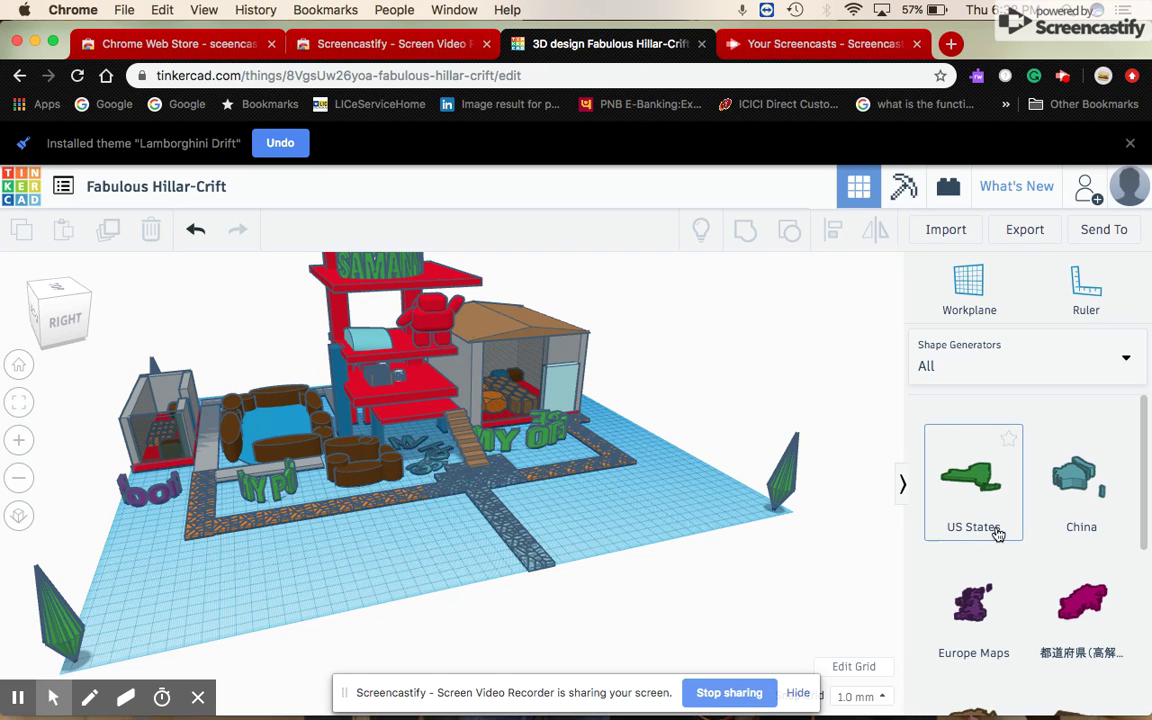
Browse the generators, then switch the library to Basic Shapes.
scroll(975, 540, "down", 1)
scroll(1010, 550, "down", 2)
scroll(1021, 556, "down", 3)
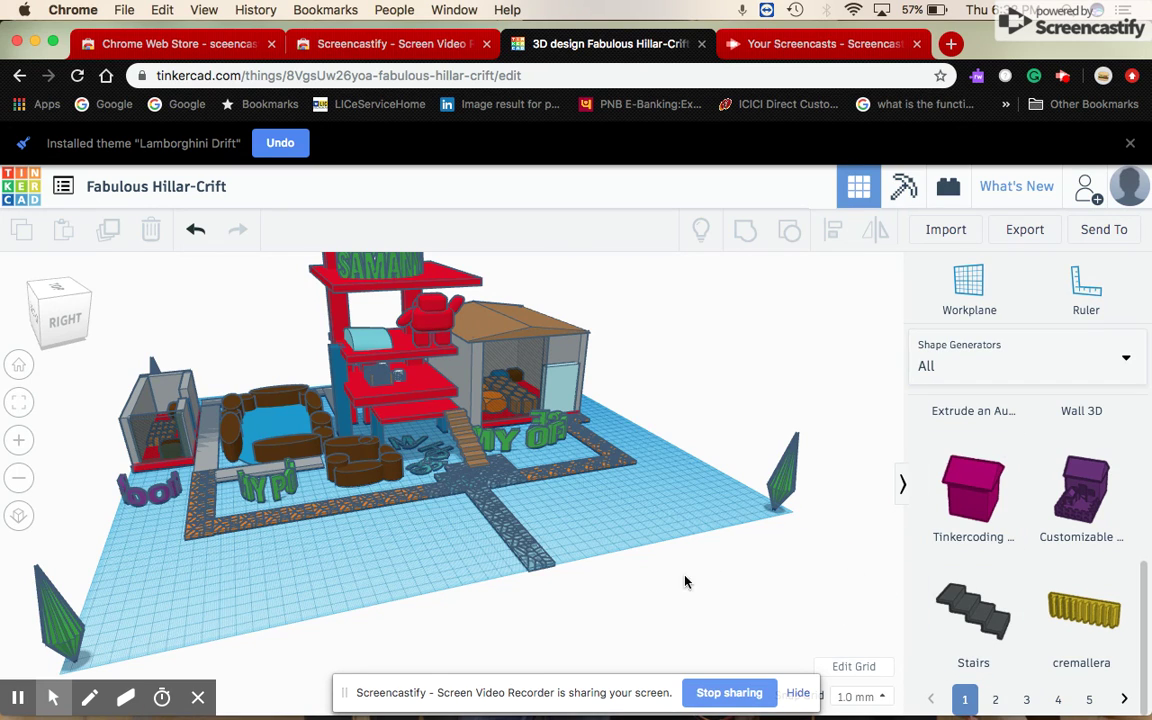
left_click(953, 362)
left_click(982, 435)
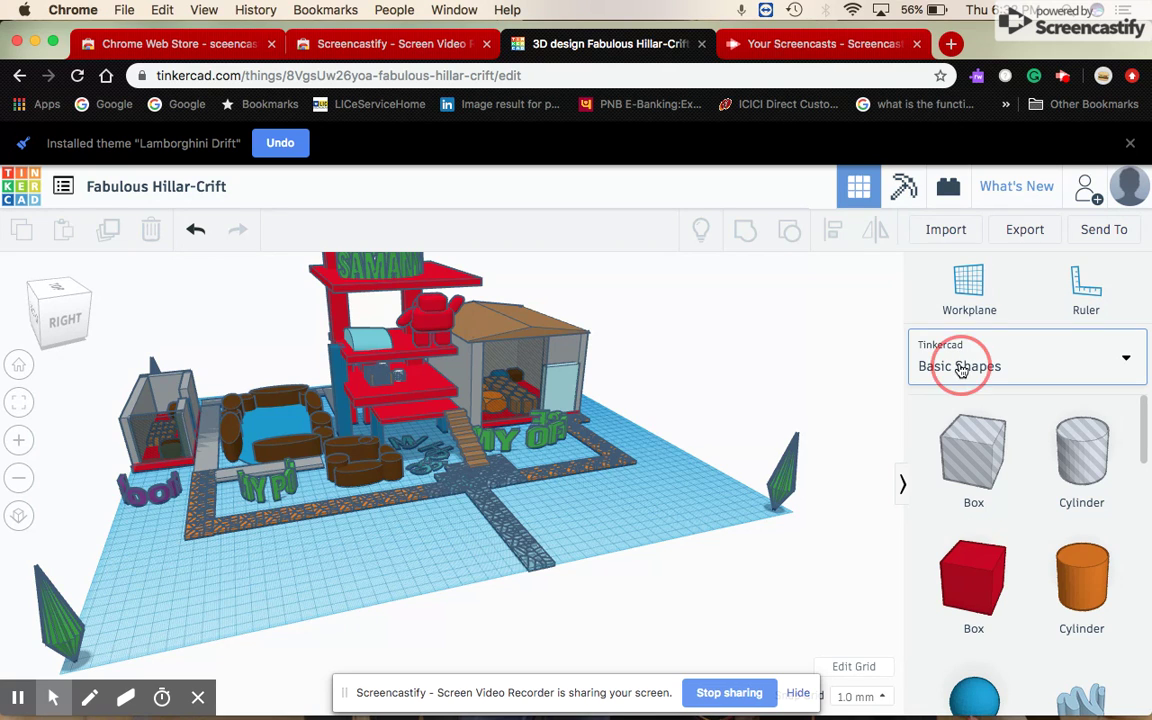
Browse the circuit Assemblies and Connectors shape libraries.
left_click(964, 366)
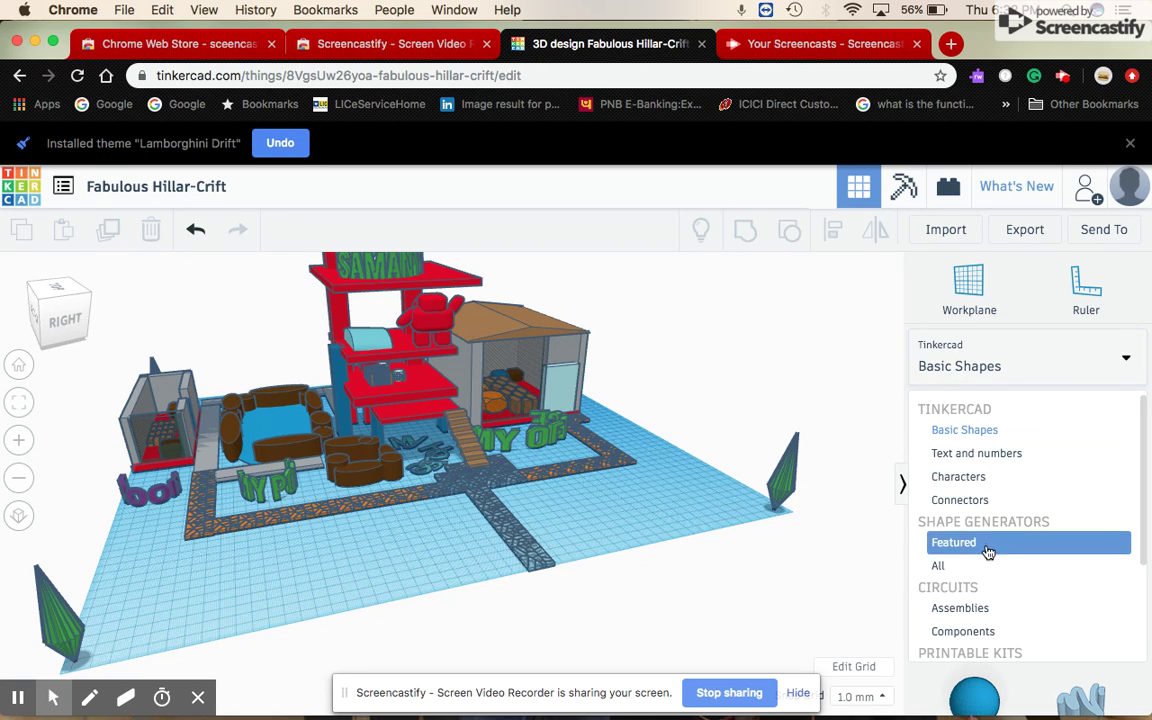
left_click(1006, 614)
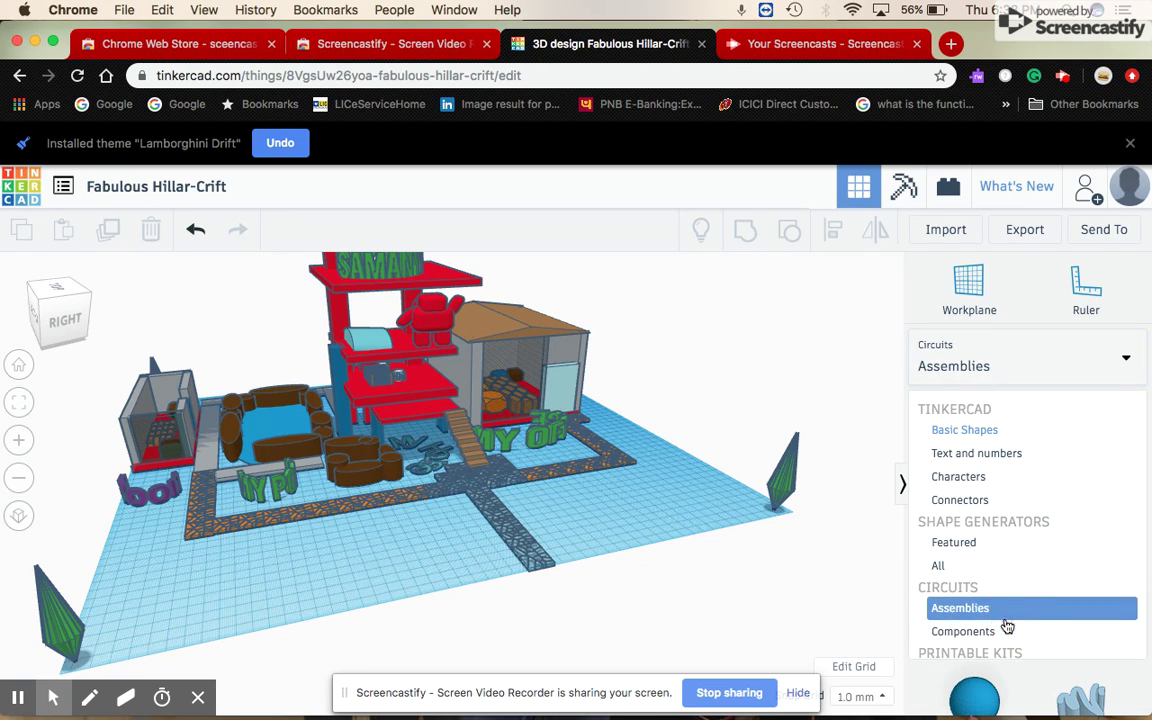
scroll(1008, 560, "down", 3)
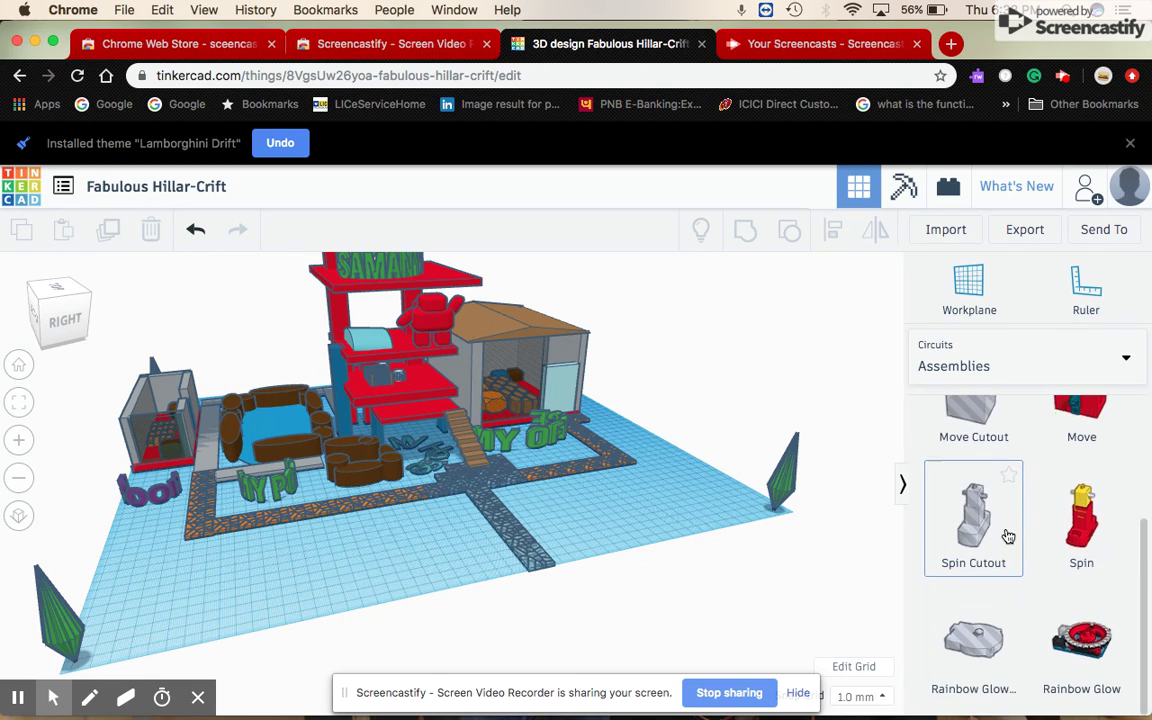
left_click(986, 376)
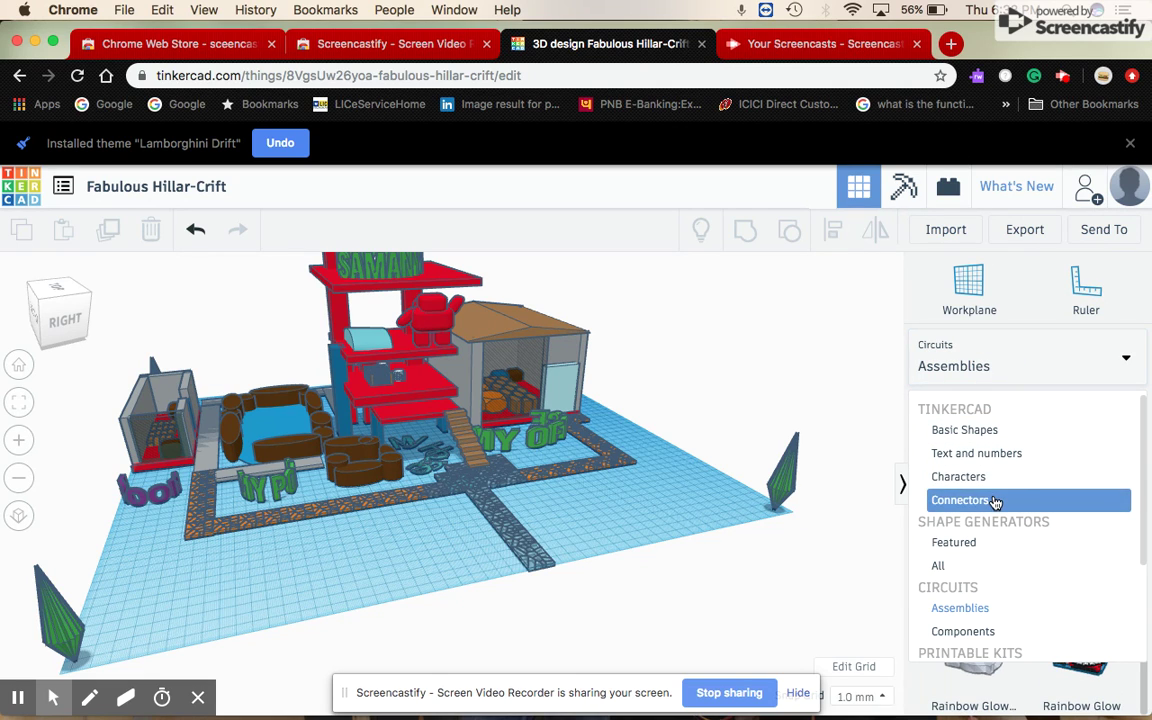
left_click(998, 500)
scroll(1038, 605, "down", 2)
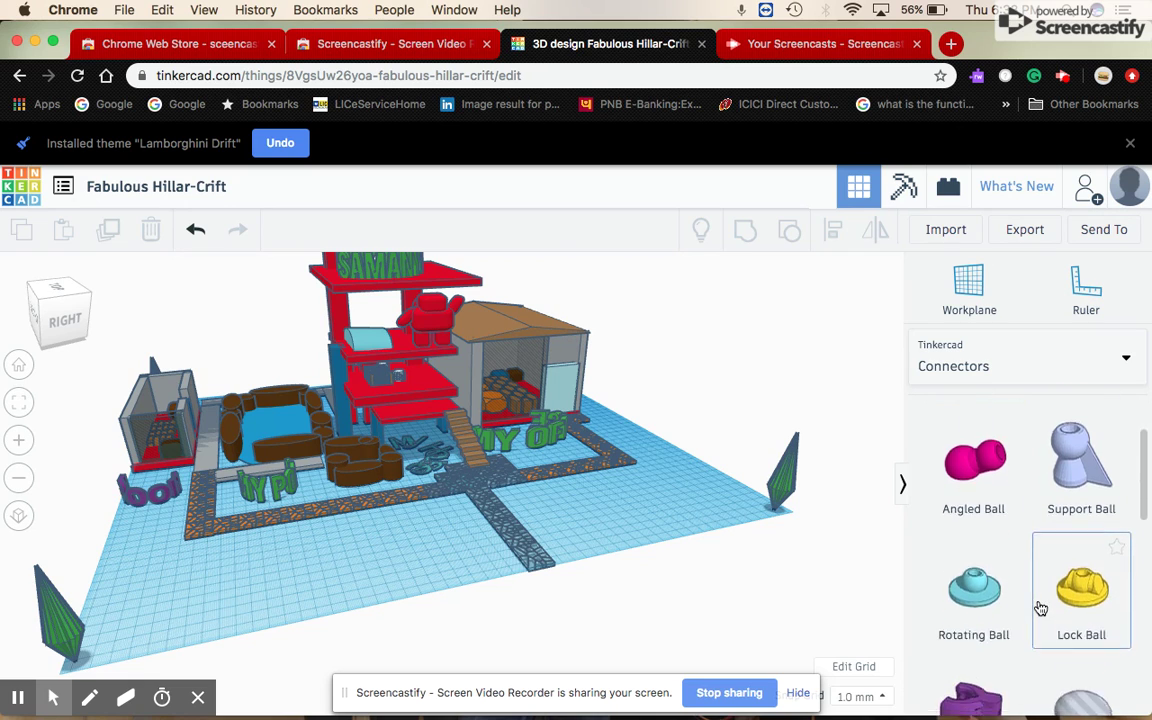
scroll(1040, 598, "down", 3)
scroll(1039, 585, "down", 5)
Cycle through Basic Shapes and Text and numbers, then show Characters down to Astrobot.
left_click(955, 376)
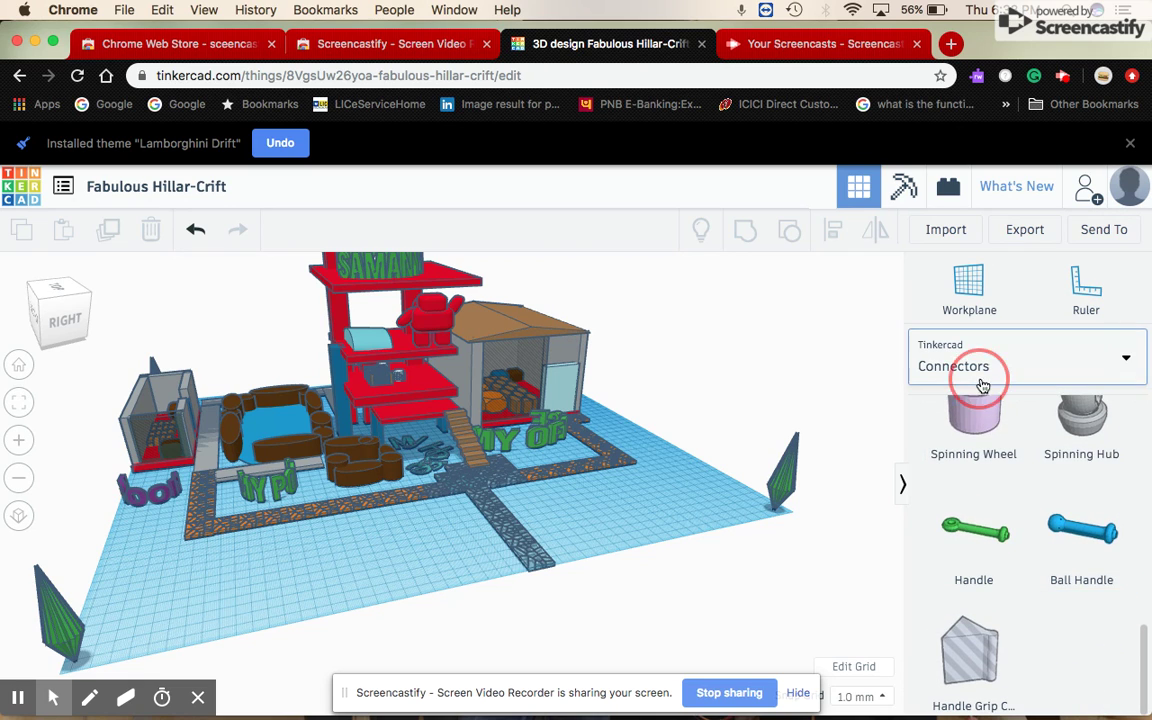
left_click(966, 426)
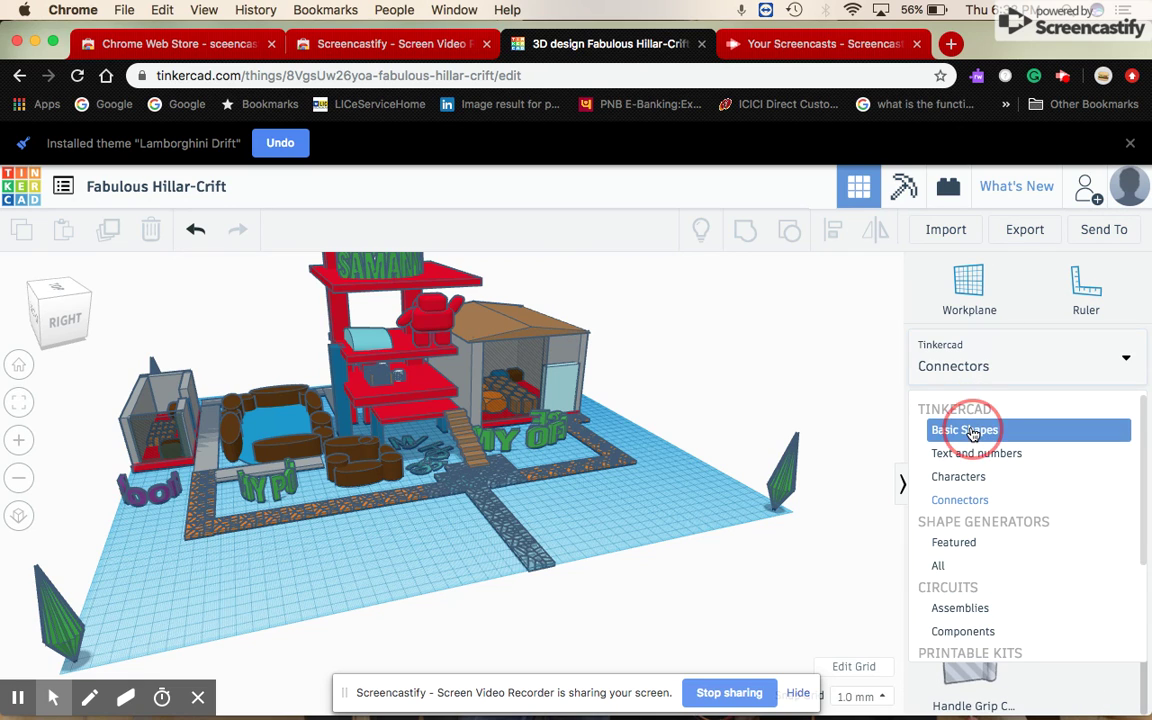
left_click(964, 375)
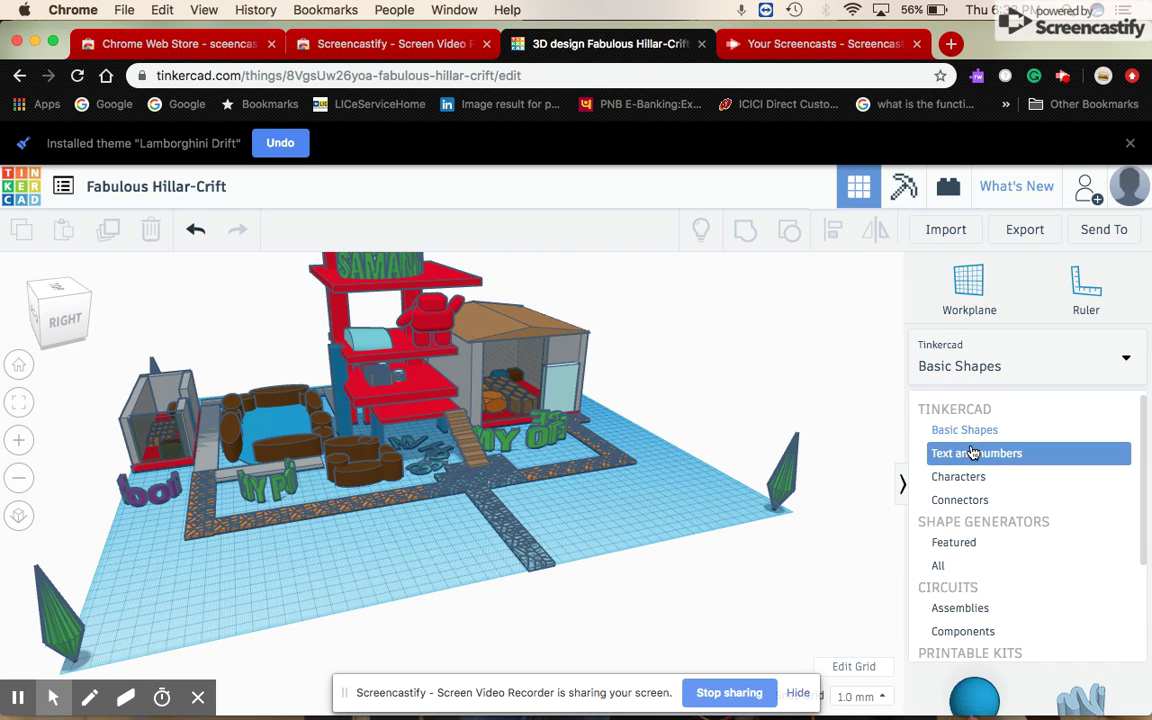
left_click(970, 452)
left_click(964, 377)
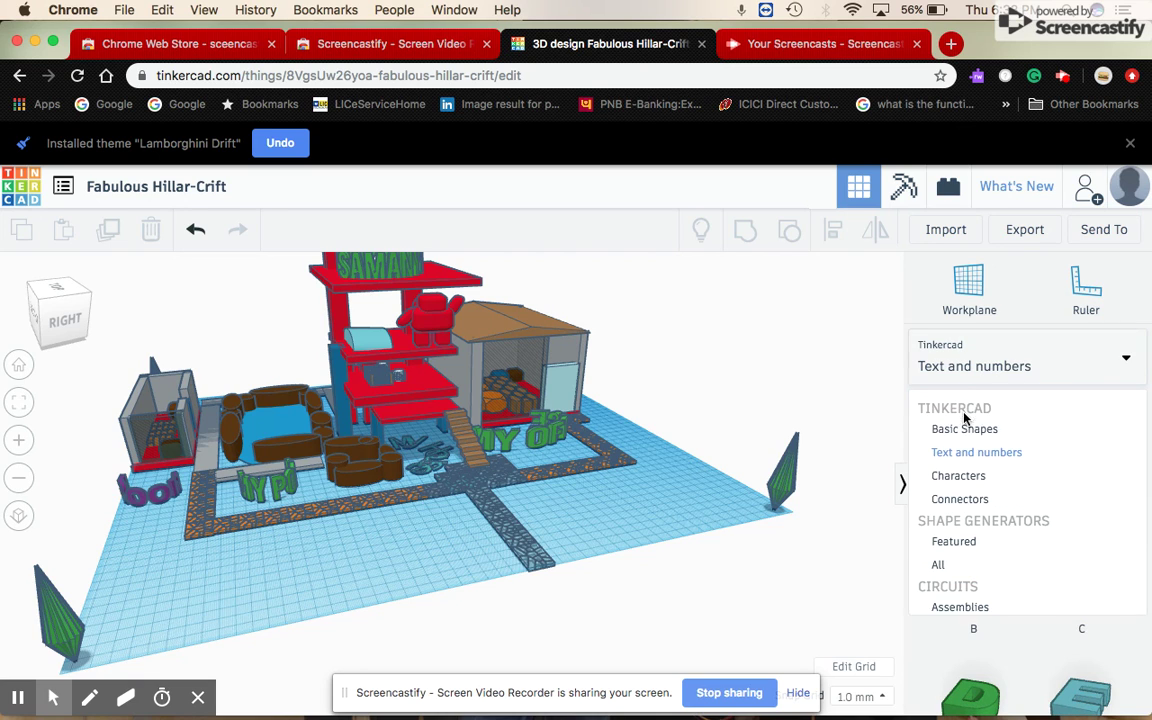
left_click(958, 476)
scroll(976, 485, "down", 3)
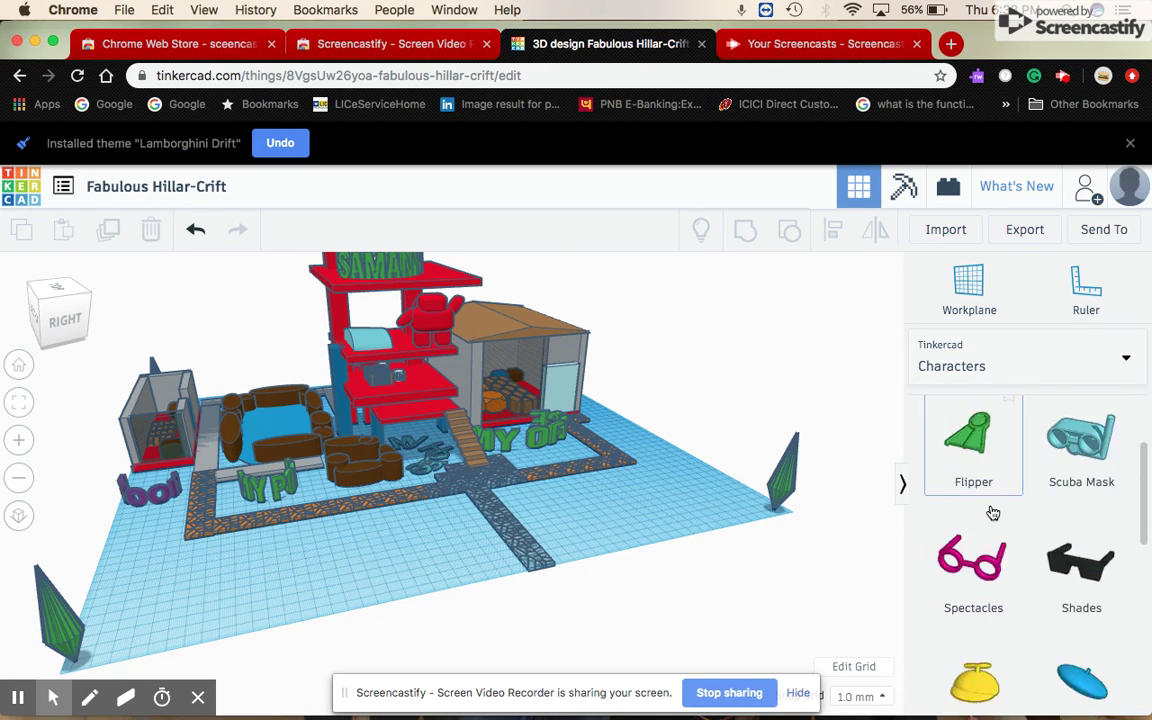
scroll(985, 500, "down", 3)
scroll(988, 500, "down", 3)
scroll(992, 505, "up", 1)
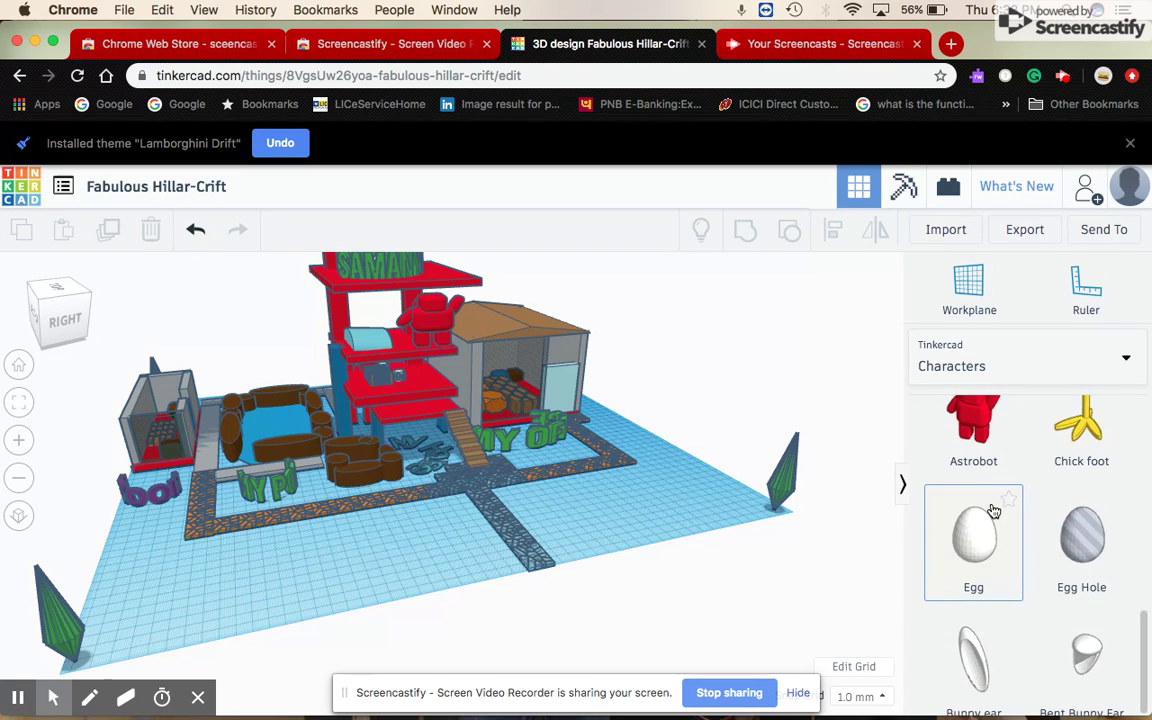
scroll(980, 495, "up", 1)
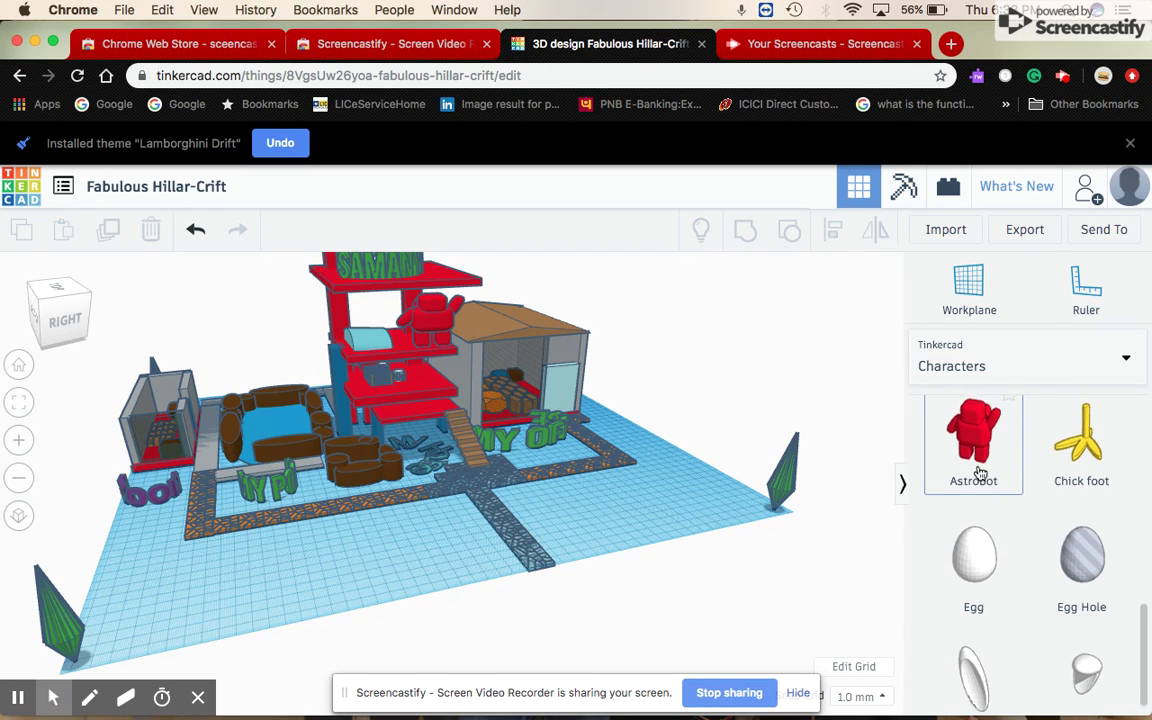
scroll(975, 505, "up", 2)
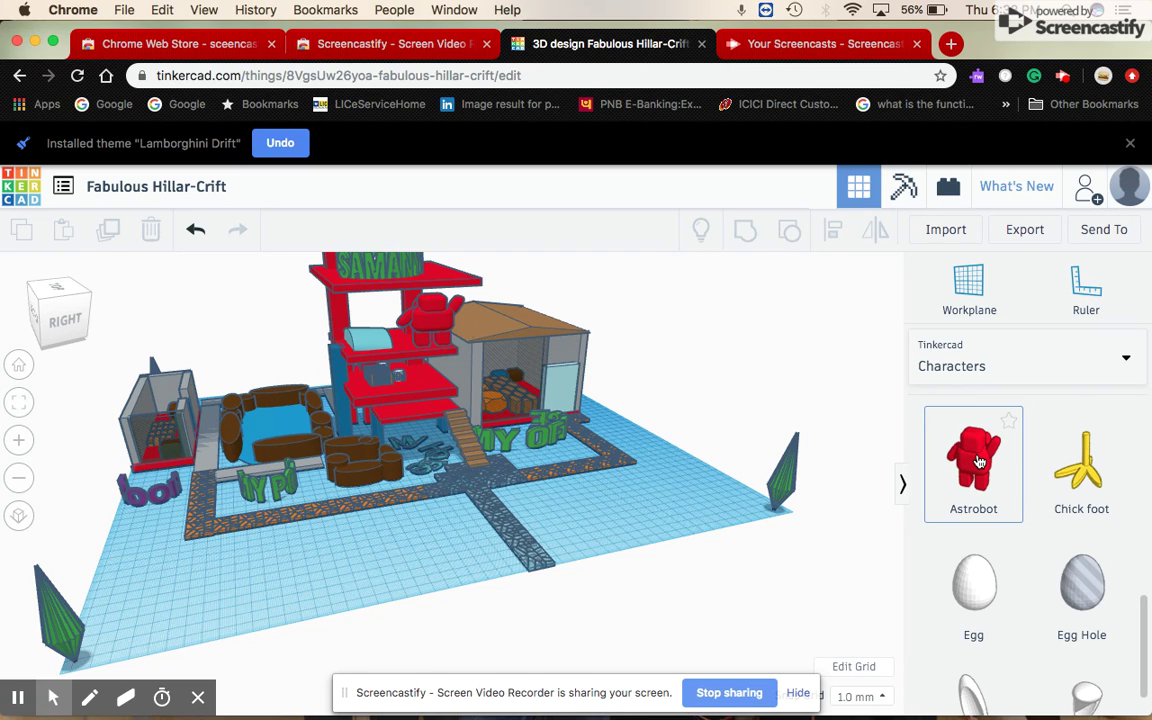
mouse_move(978, 456)
left_mouse_down()
mouse_move(648, 514)
mouse_move(625, 494)
left_mouse_up()
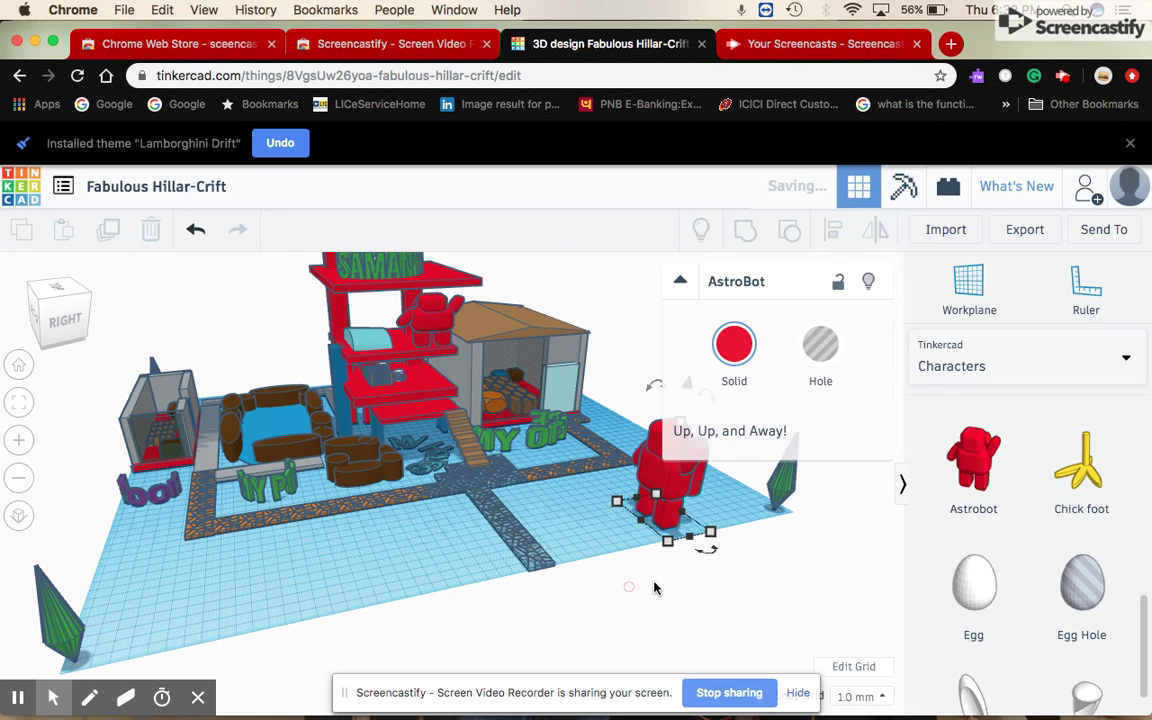
left_click(657, 541)
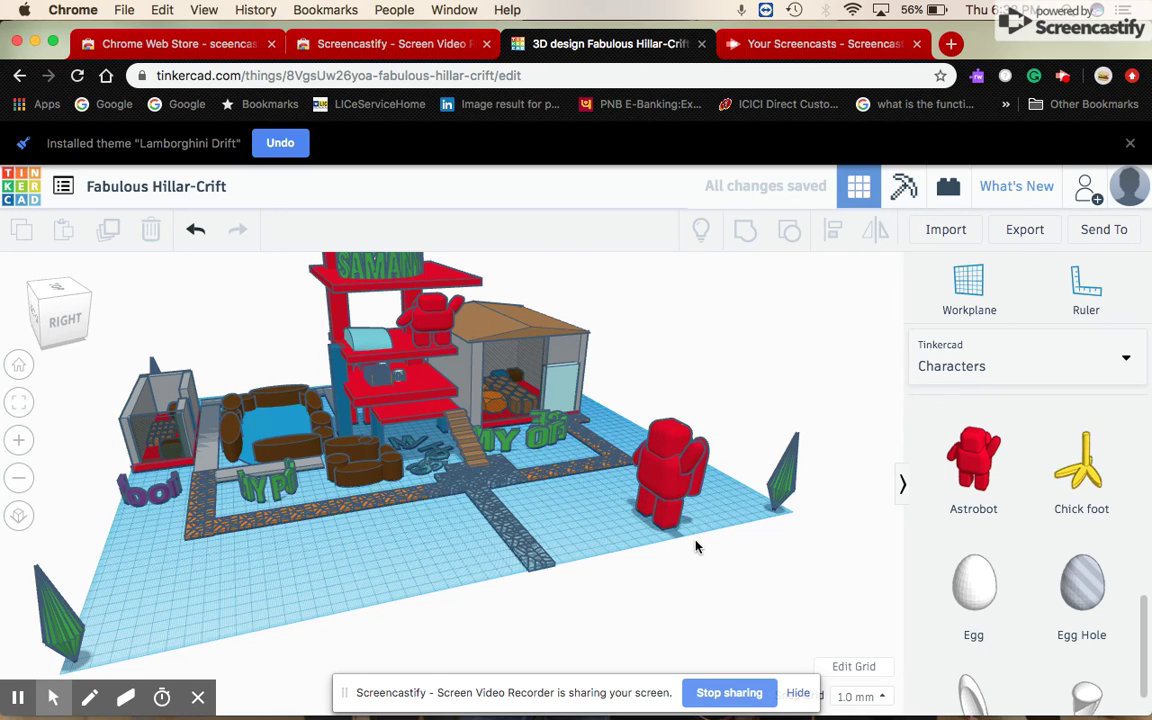
left_click(683, 487)
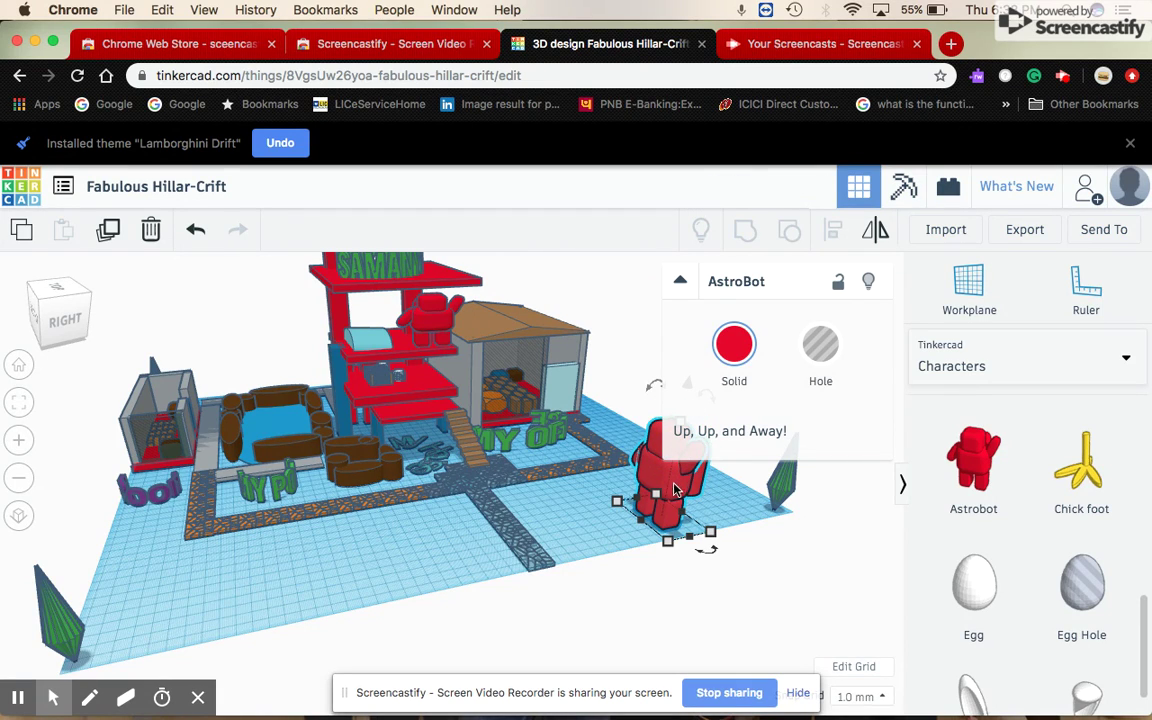
key("Delete")
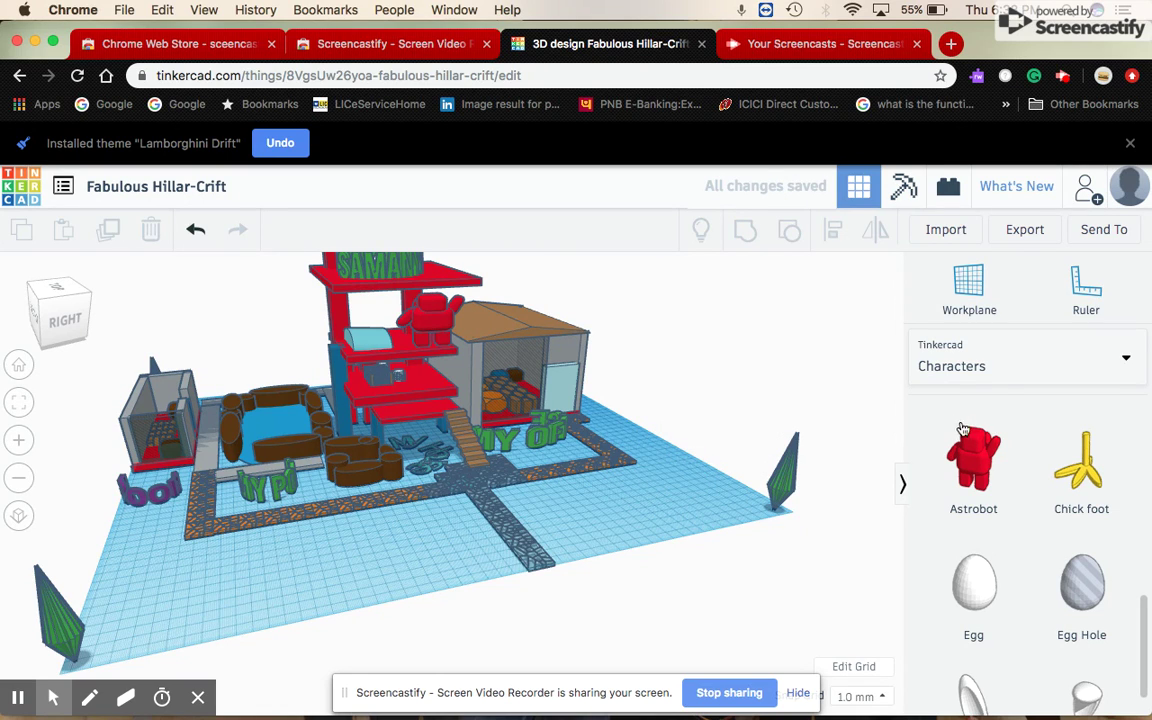
scroll(975, 520, "up", 4)
scroll(1010, 560, "down", 5)
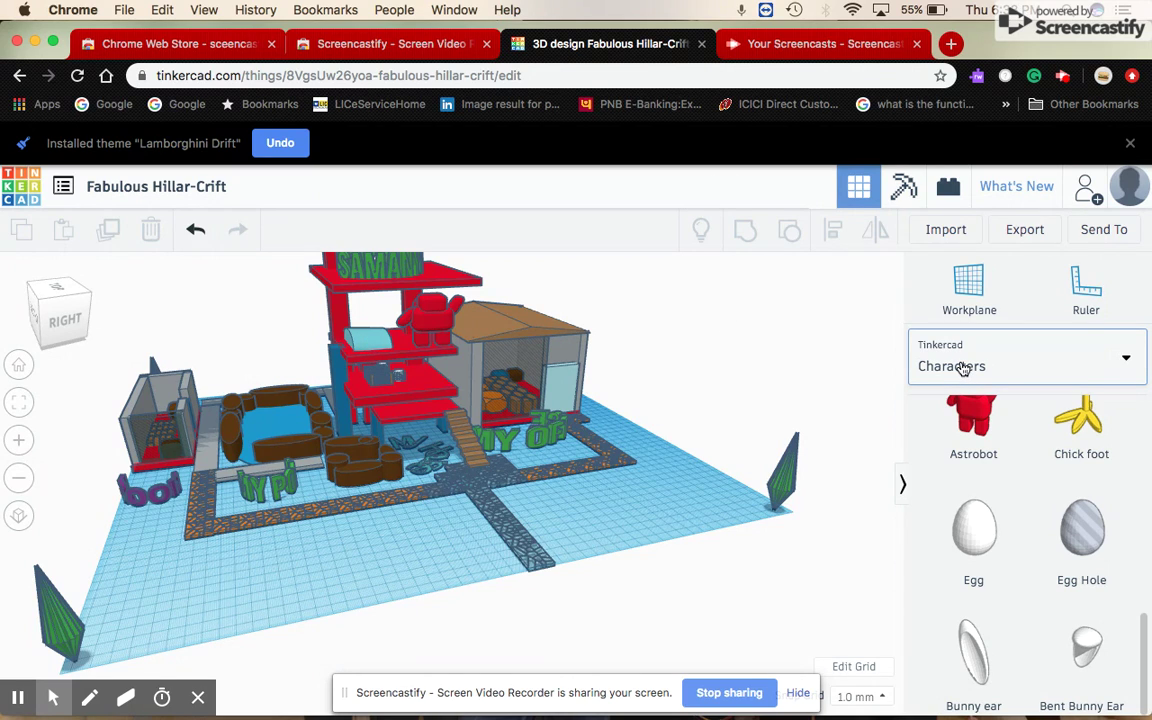
Browse all Shape Generators, then the Connectors library.
left_click(962, 368)
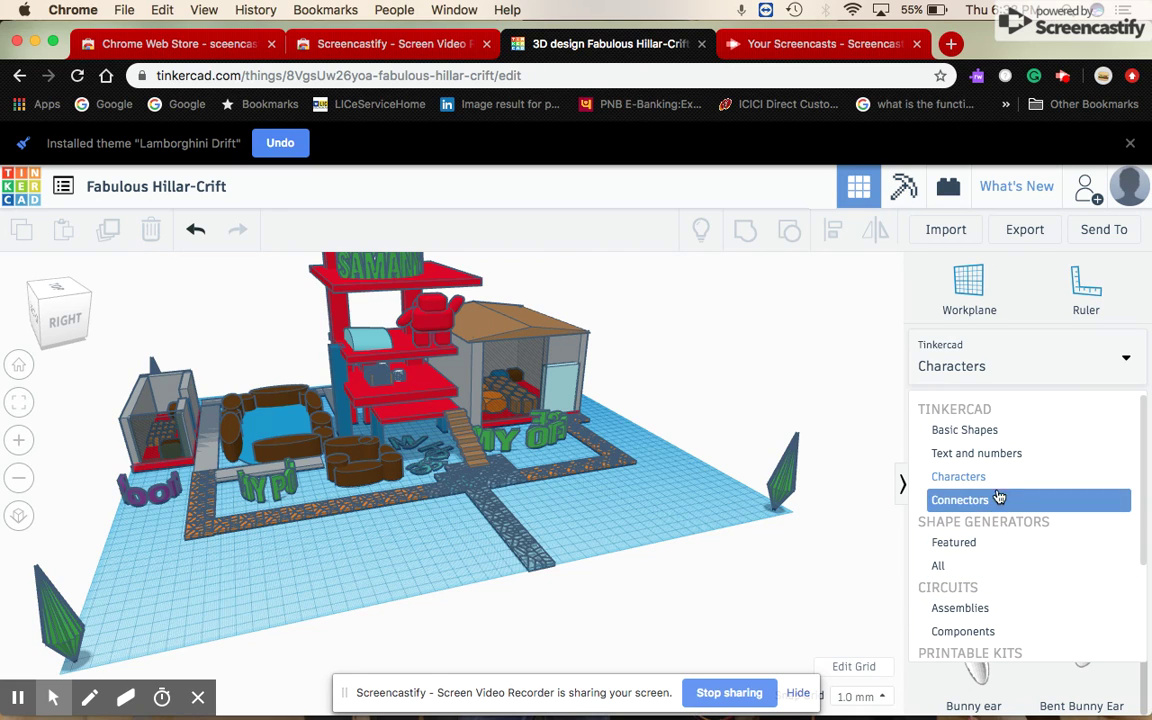
left_click(971, 567)
scroll(985, 571, "down", 5)
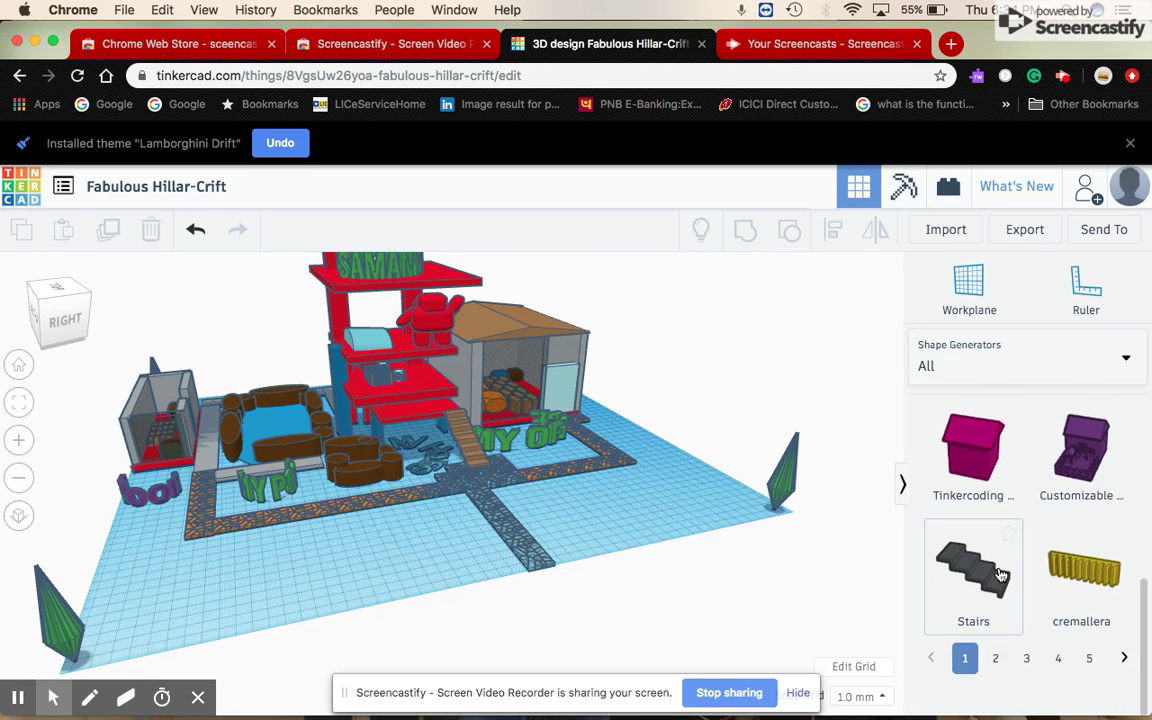
left_click(1015, 362)
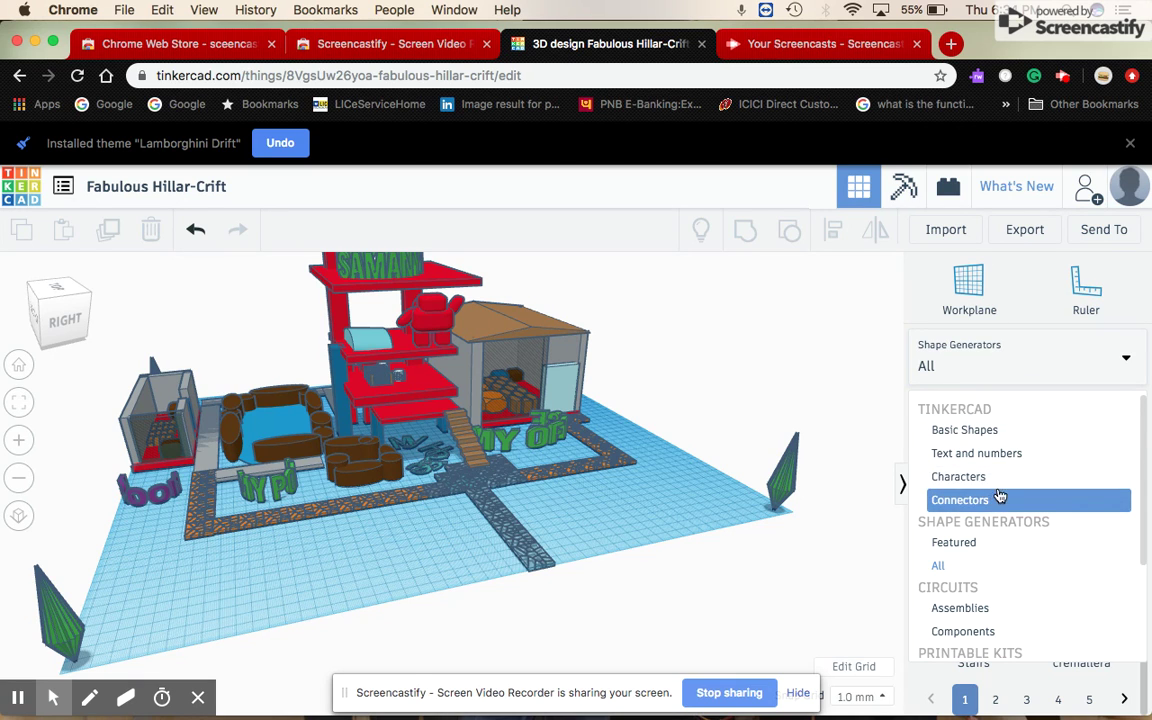
left_click(1009, 506)
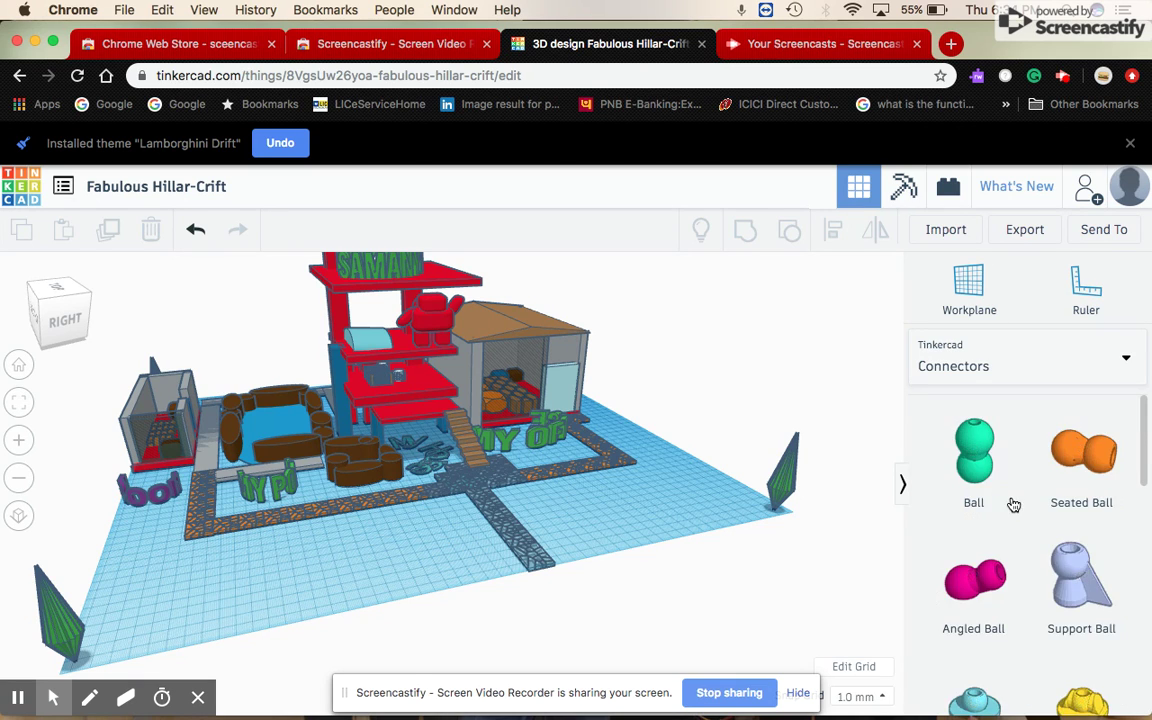
scroll(1011, 504, "down", 3)
scroll(1015, 504, "down", 5)
scroll(1020, 503, "down", 3)
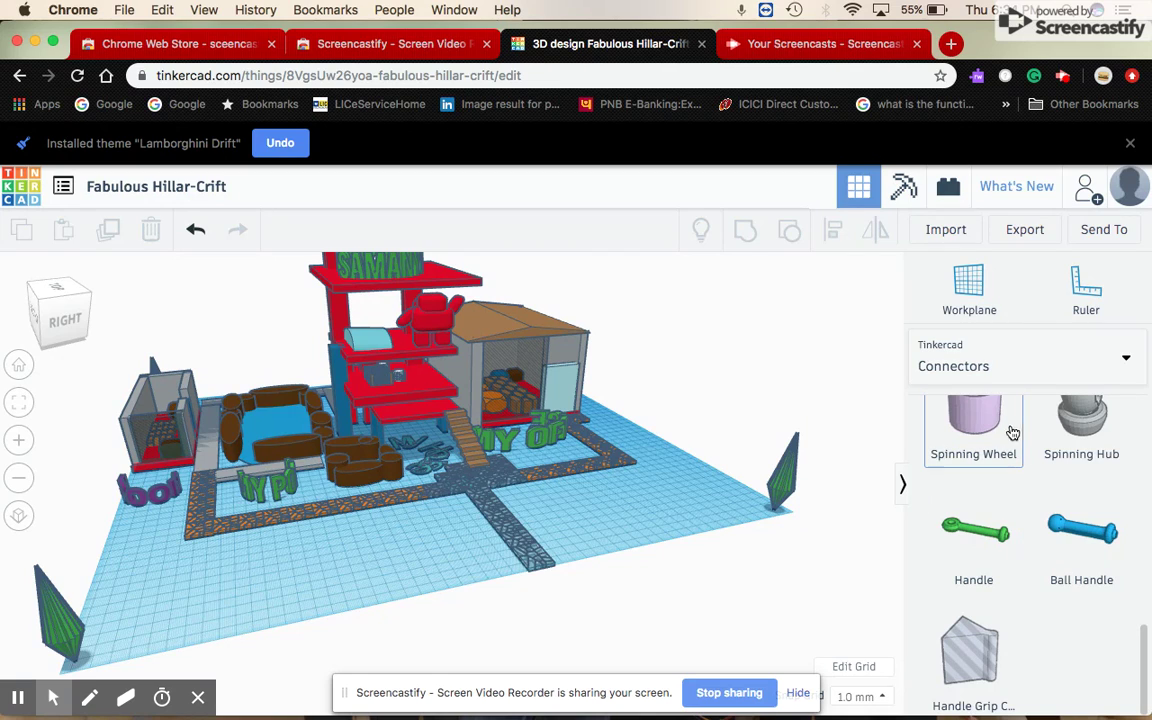
Switch through the Assemblies and Components libraries and back to Connectors.
left_click(949, 374)
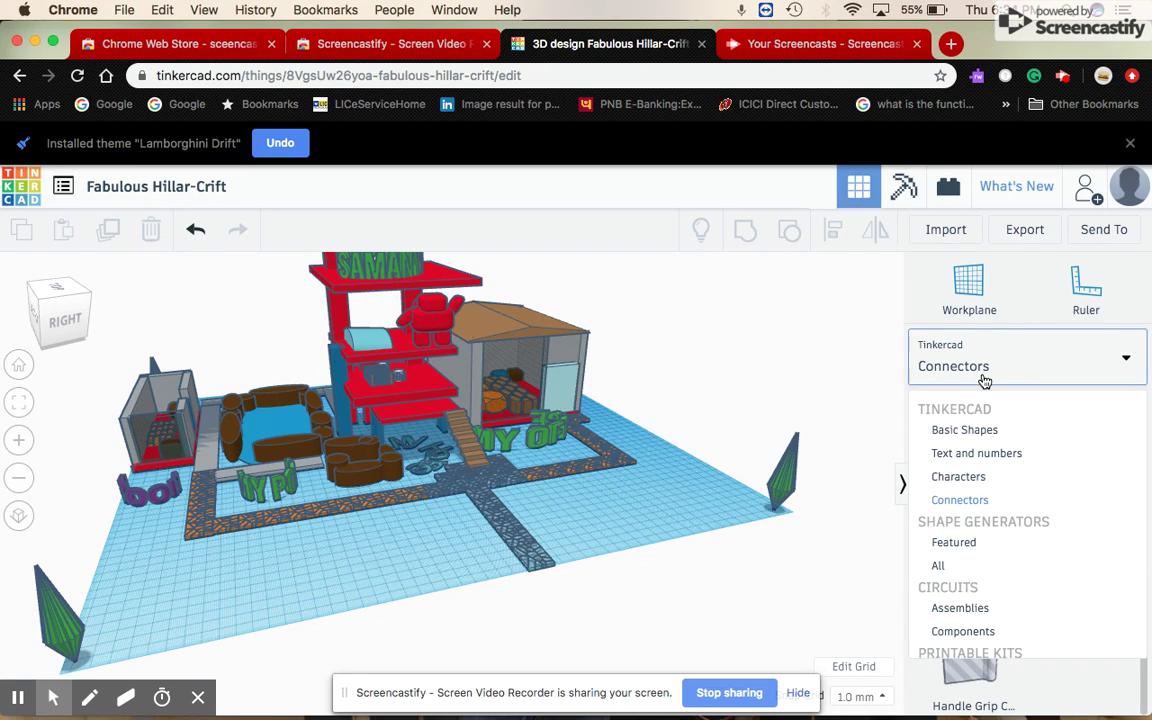
left_click(979, 612)
left_click(1003, 373)
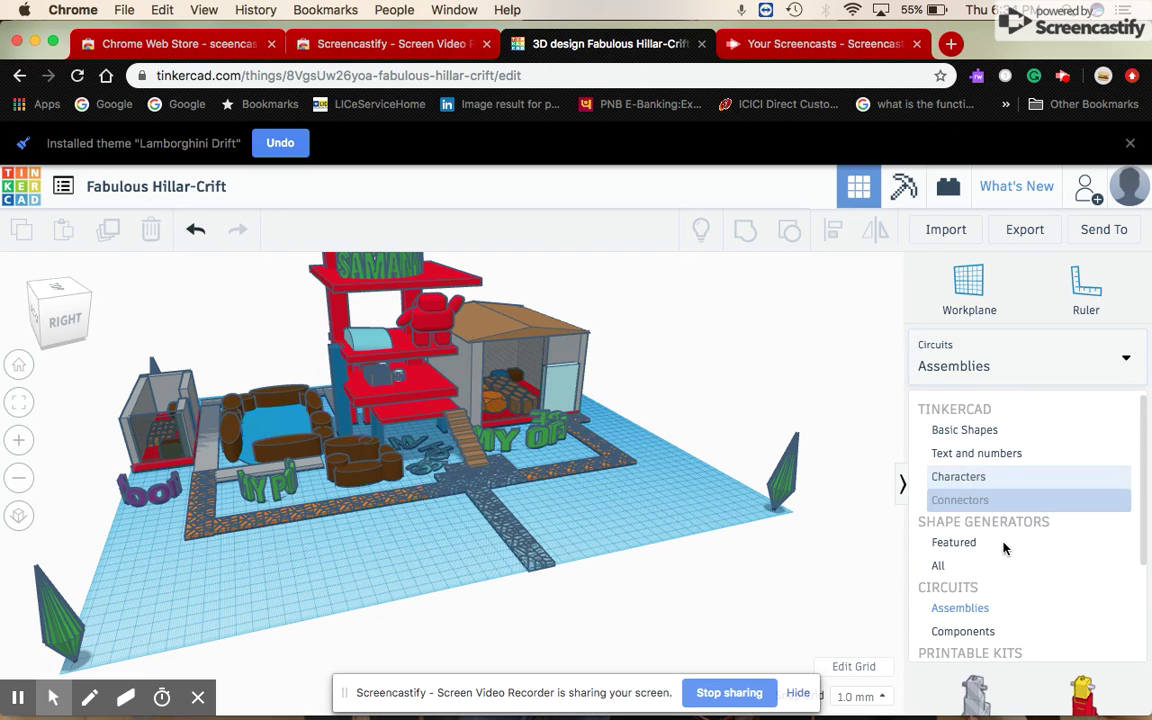
left_click(1023, 627)
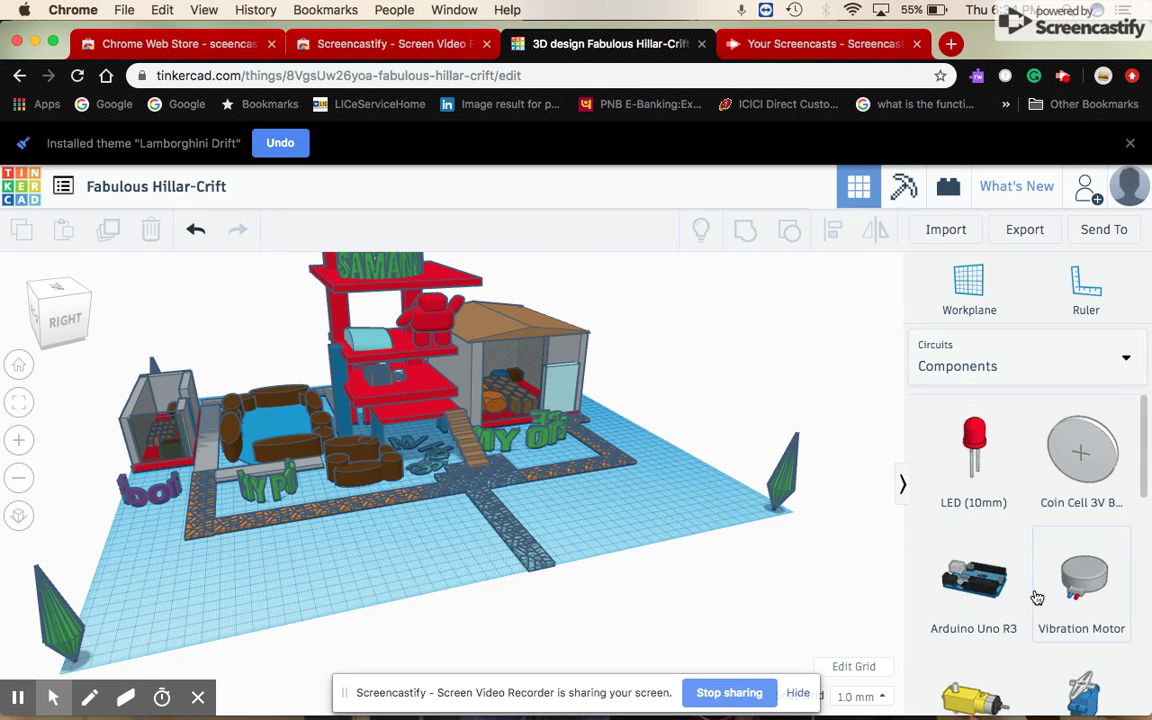
scroll(1019, 560, "down", 5)
scroll(1019, 560, "down", 3)
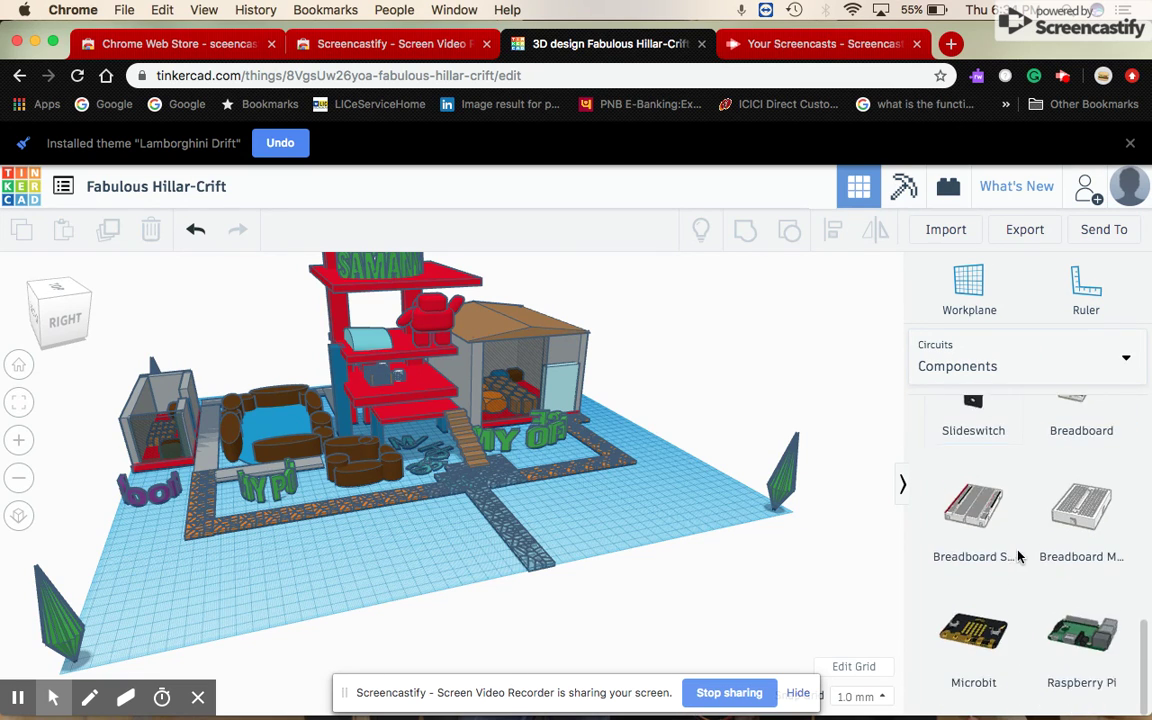
left_click(985, 368)
left_click(975, 500)
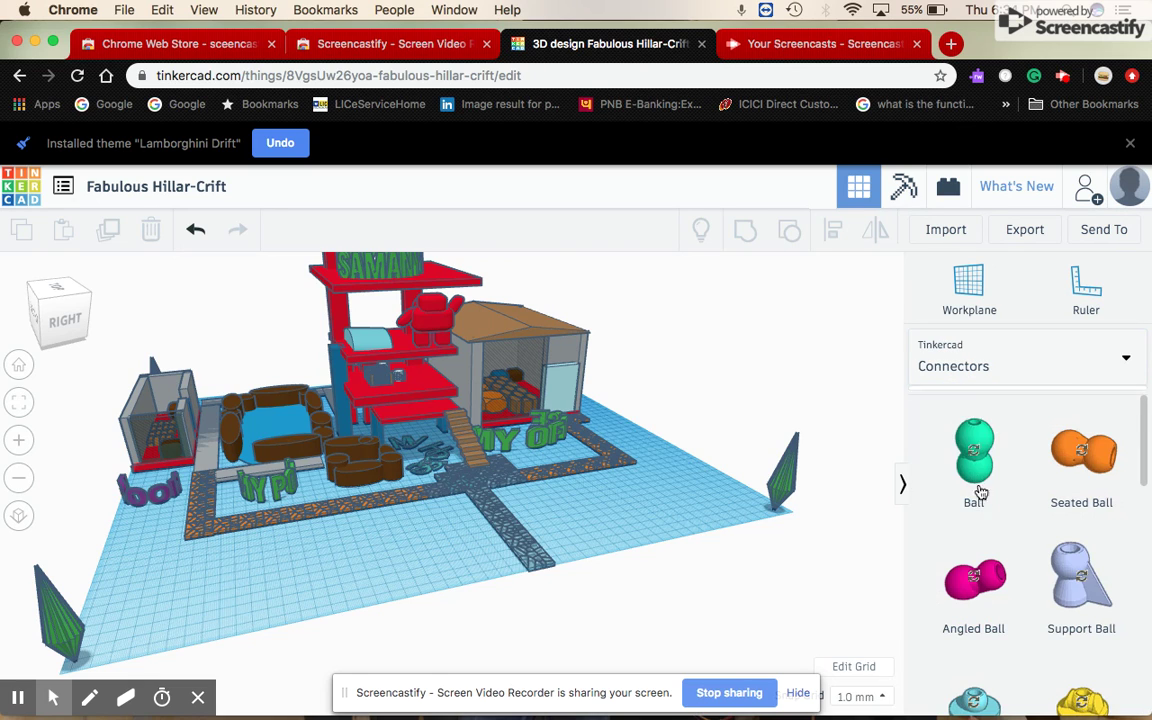
Show the Featured shape generators and scroll through the list.
left_click(970, 381)
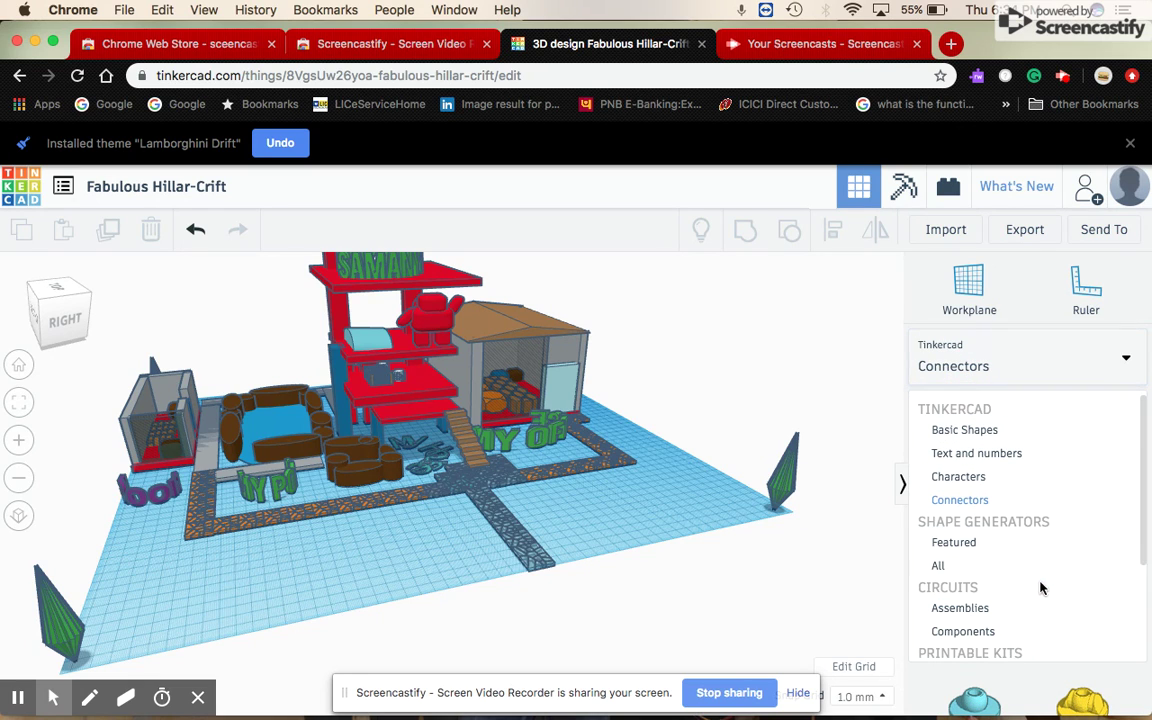
left_click(1000, 543)
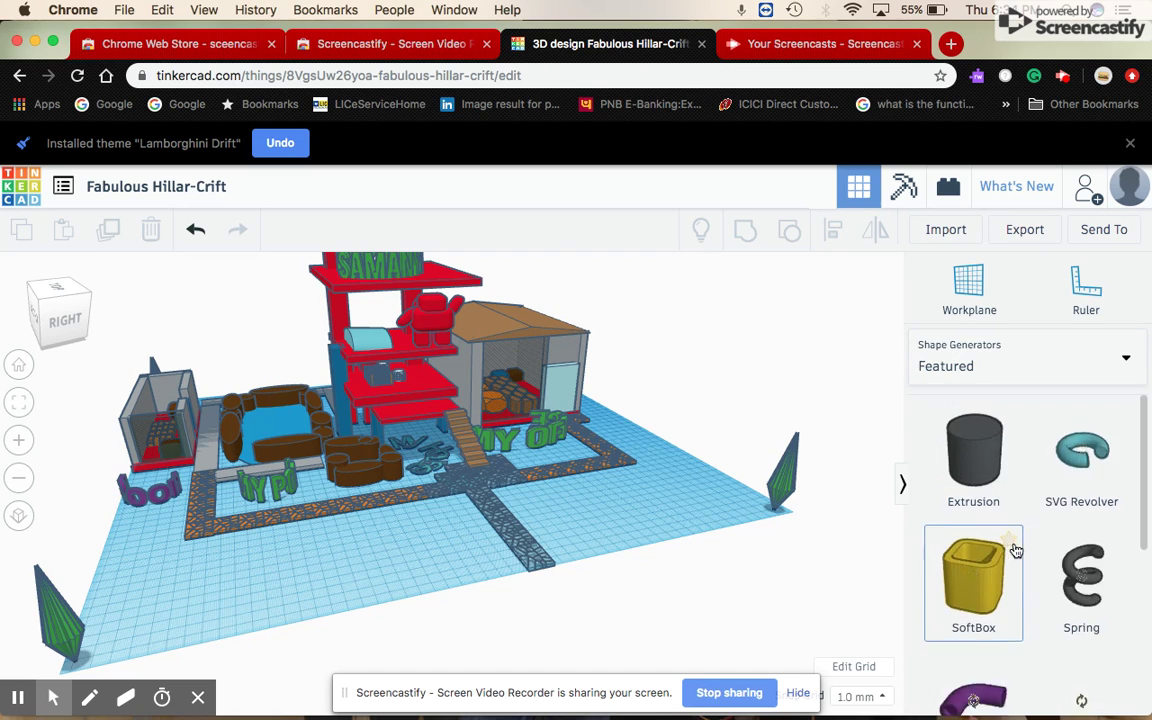
scroll(1020, 540, "down", 5)
scroll(1015, 520, "up", 2)
scroll(995, 450, "up", 5)
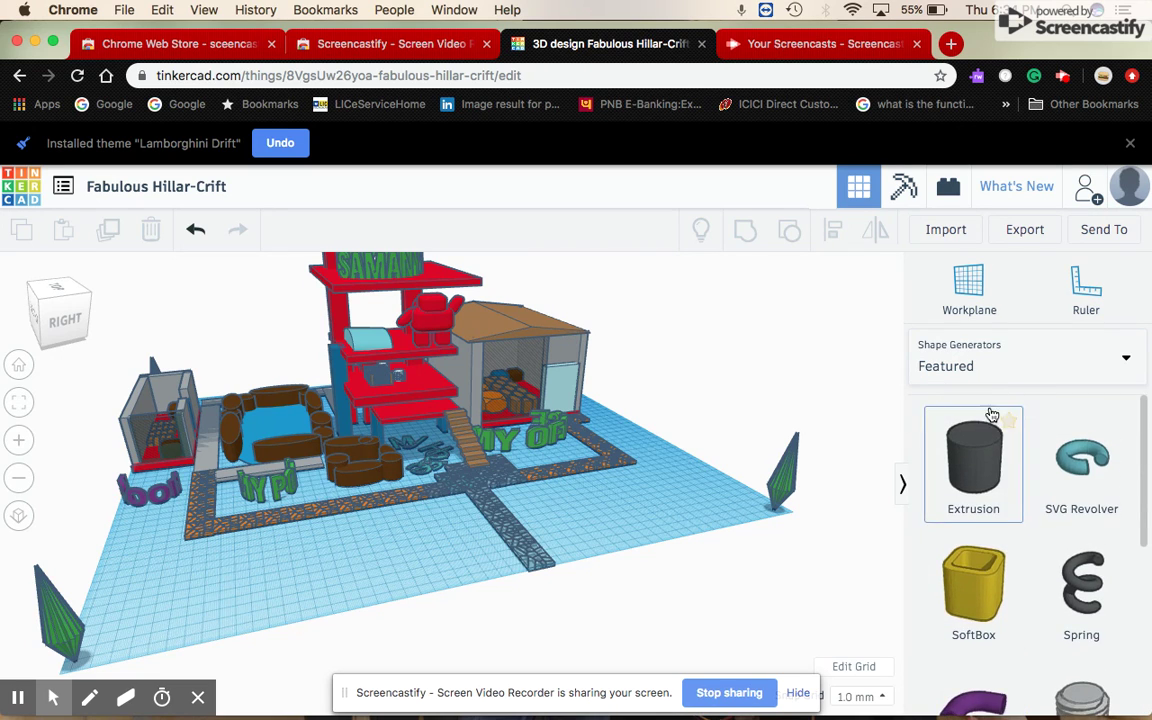
left_click(964, 362)
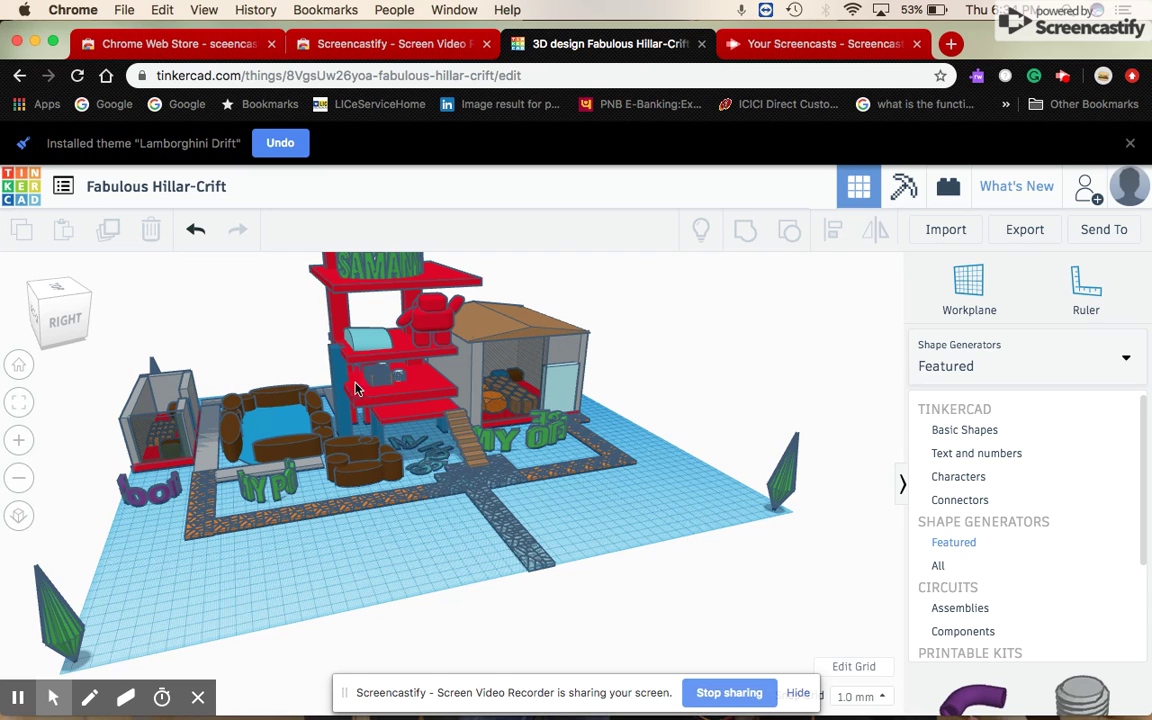
scroll(393, 282, "up", 2)
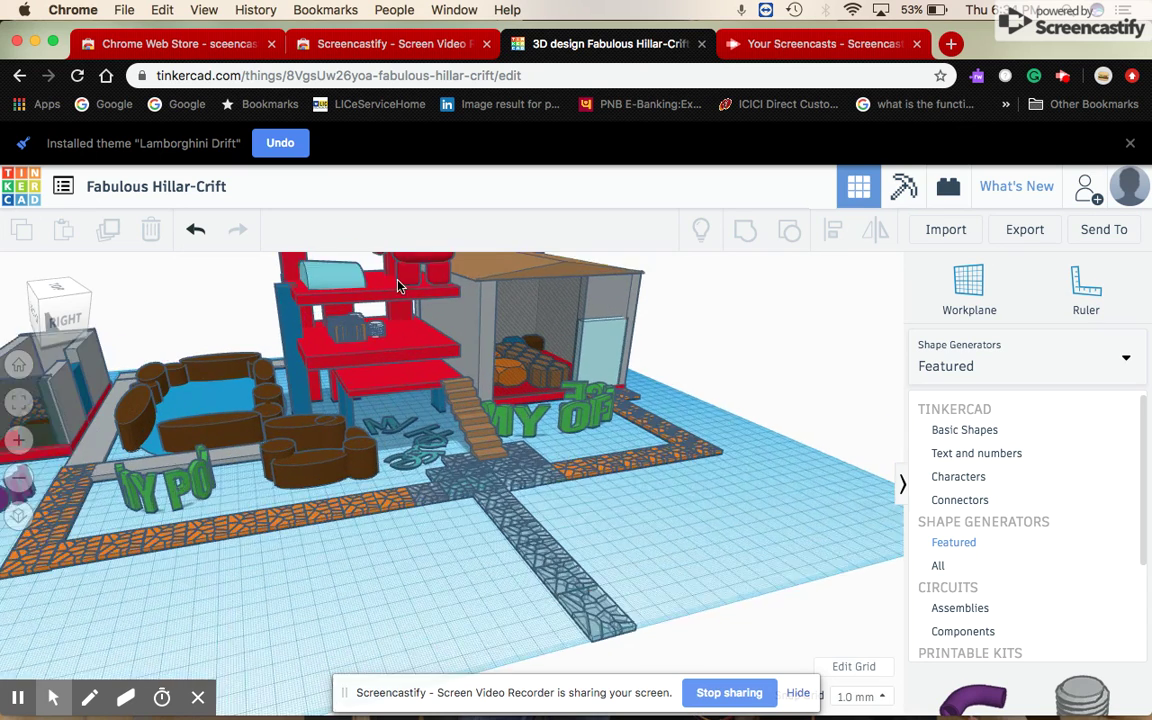
scroll(395, 290, "down", 6)
scroll(414, 352, "up", 1)
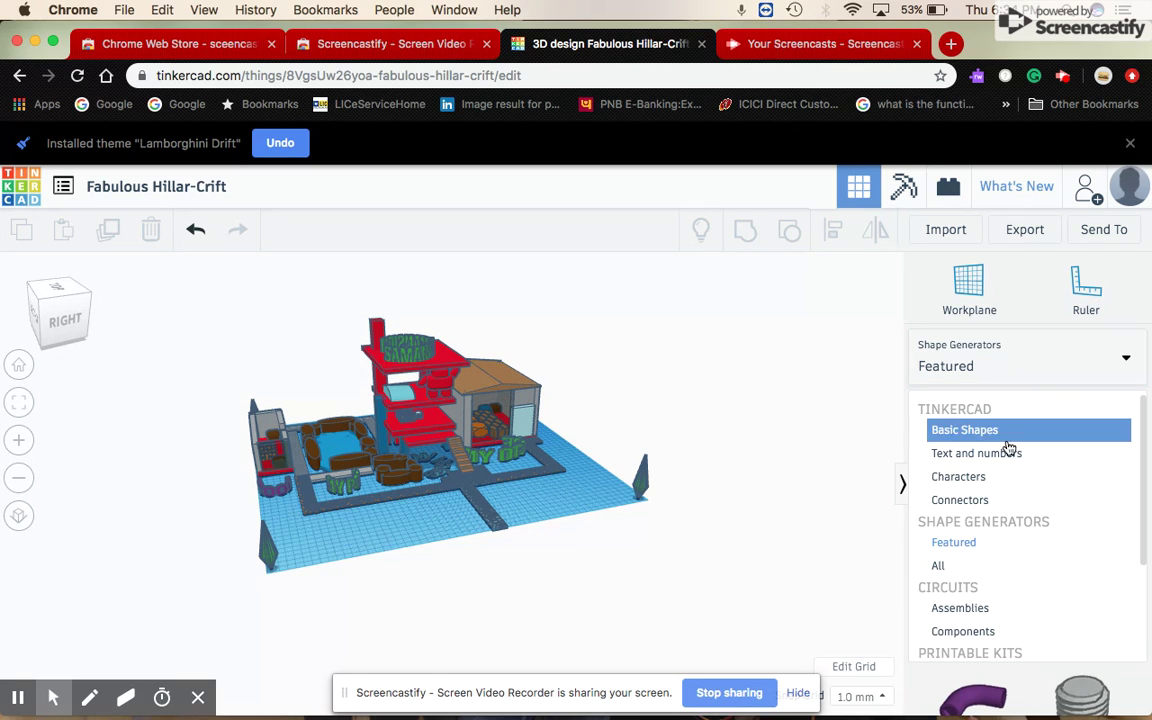
Show all Shape Generators, then return to the Featured generators.
left_click(988, 568)
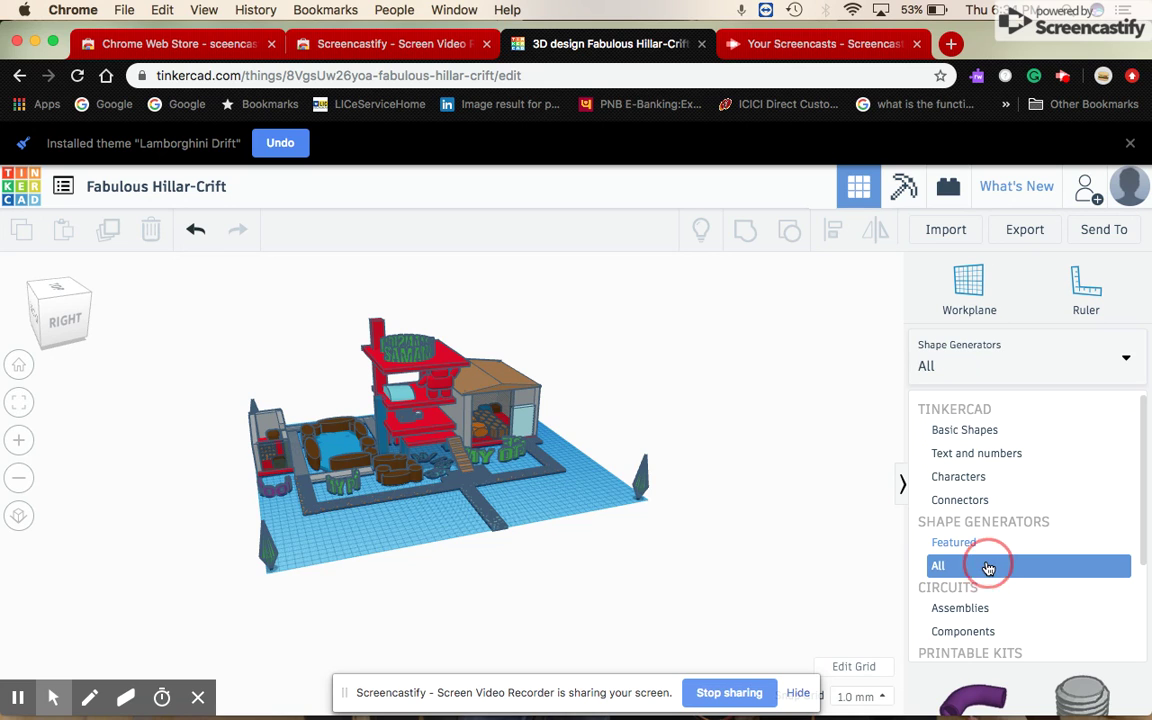
scroll(1012, 595, "down", 5)
scroll(1021, 591, "up", 5)
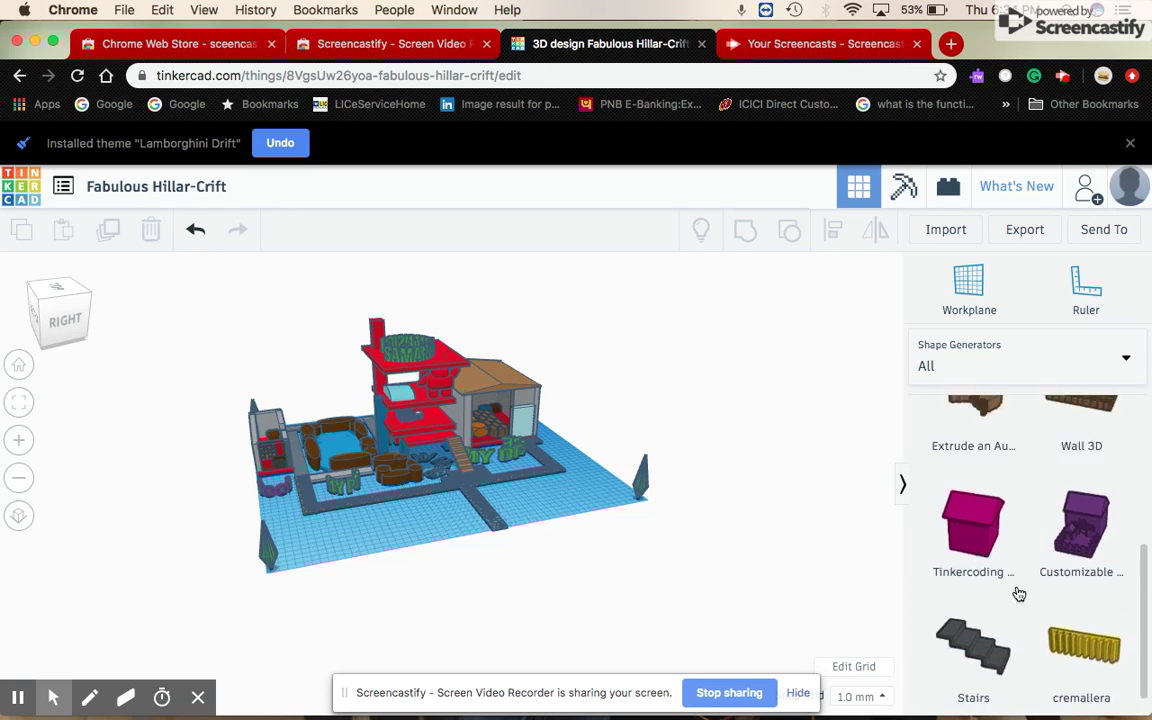
scroll(1010, 483, "up", 3)
left_click(968, 376)
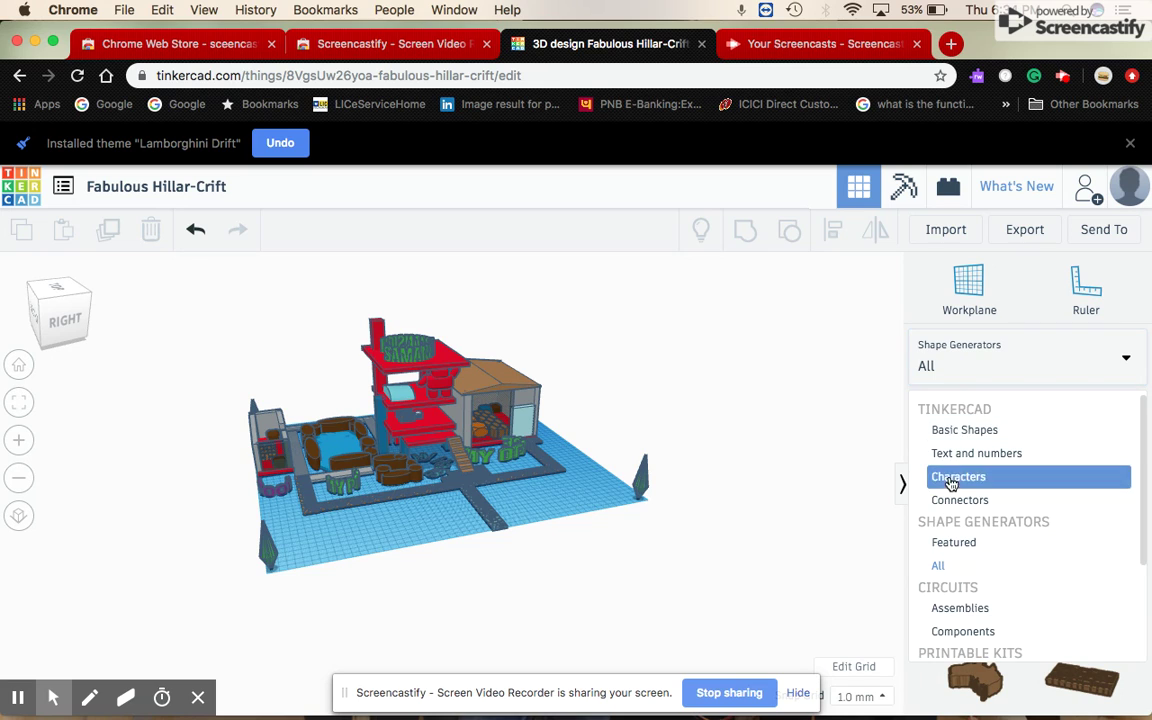
left_click(968, 542)
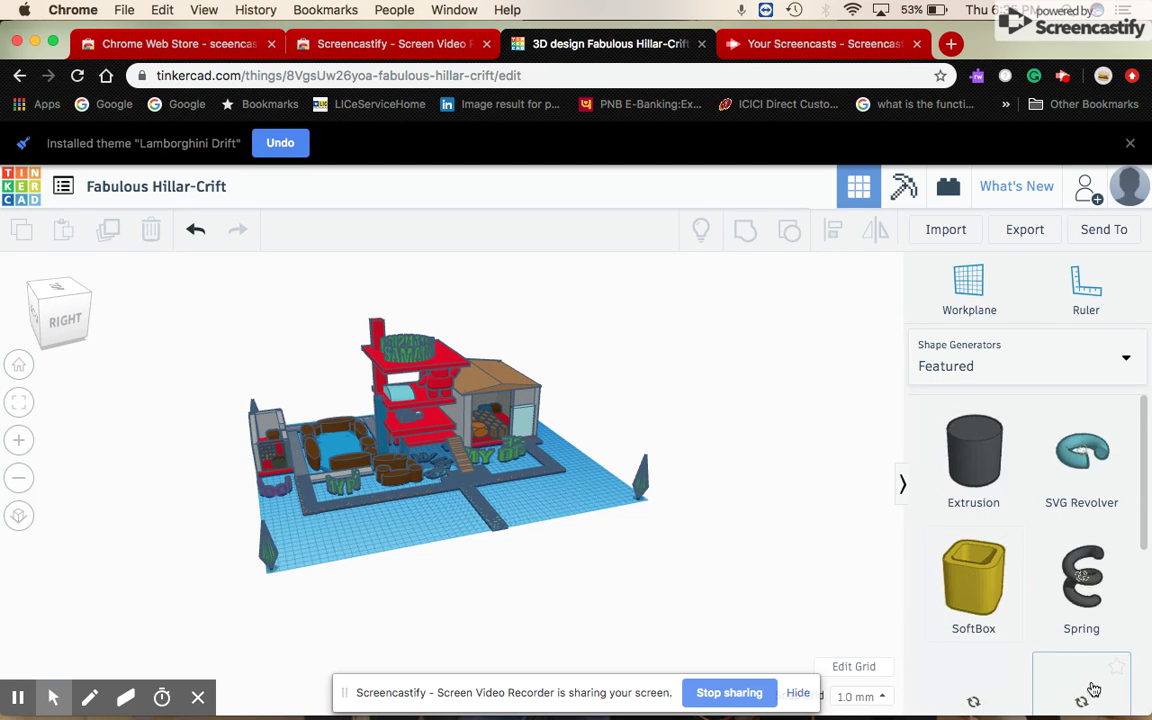
Scroll the Featured list to Voronoi and curved words, then orbit to a frontal view.
scroll(1015, 600, "down", 2)
scroll(1020, 640, "down", 3)
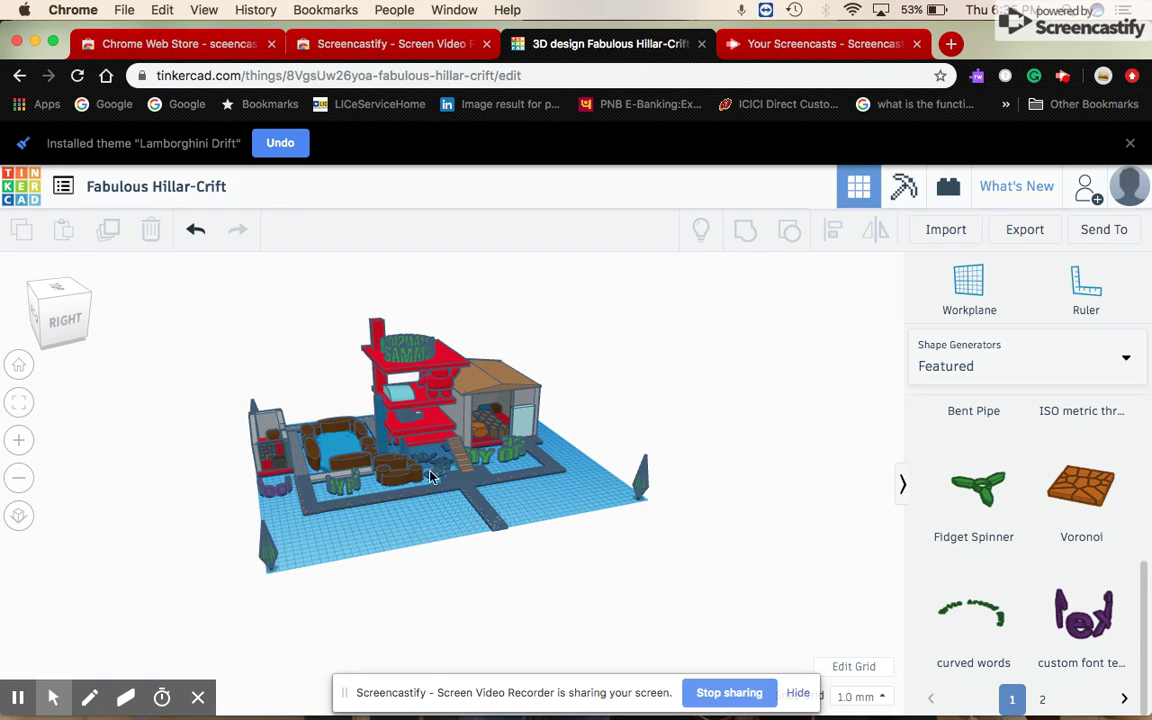
scroll(414, 457, "up", 5)
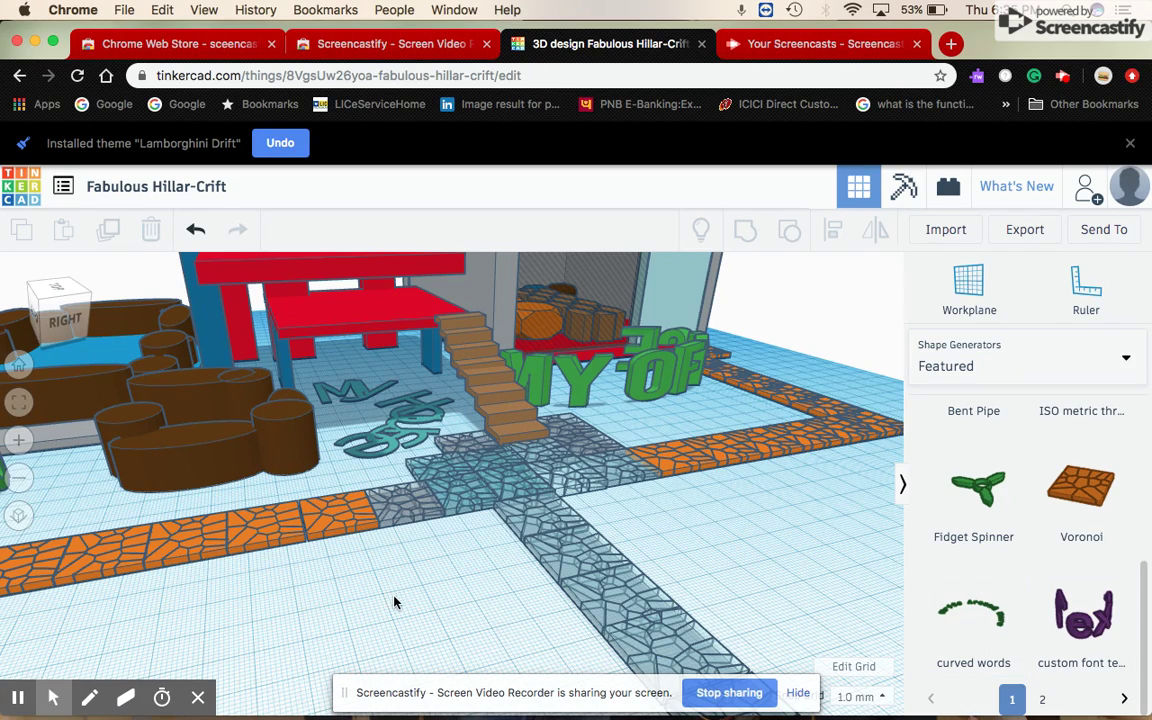
scroll(401, 631, "down", 2)
scroll(401, 631, "down", 2)
scroll(401, 631, "down", 2)
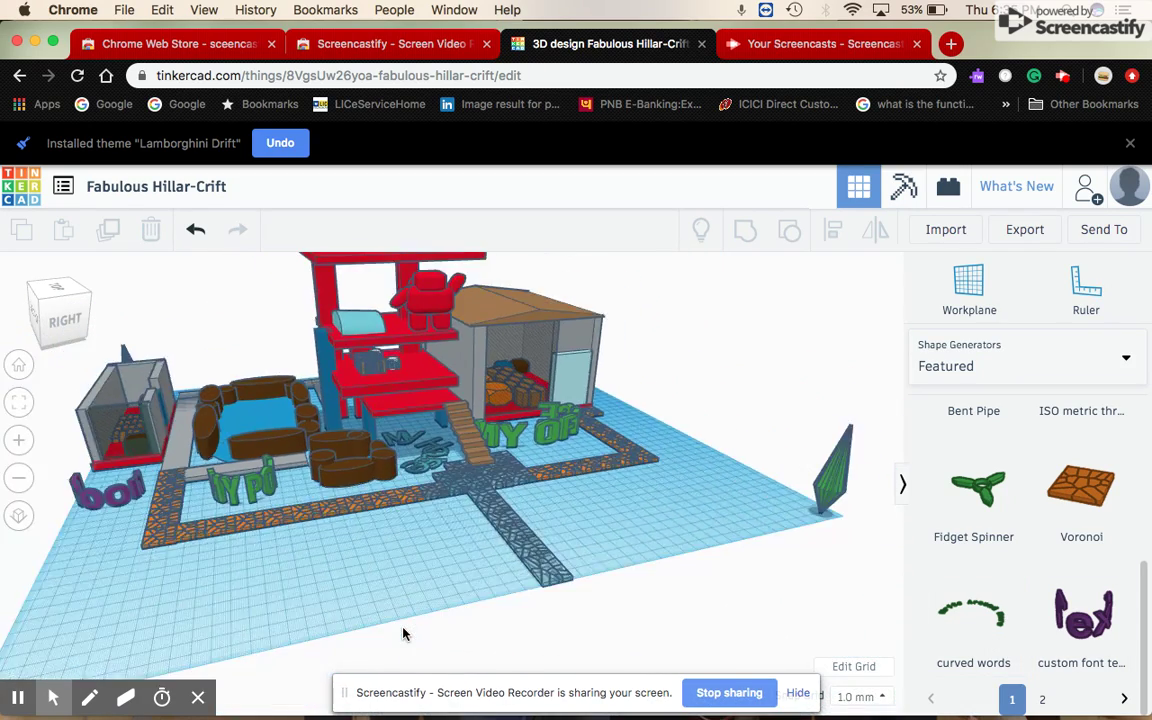
scroll(401, 631, "down", 2)
scroll(401, 633, "down", 2)
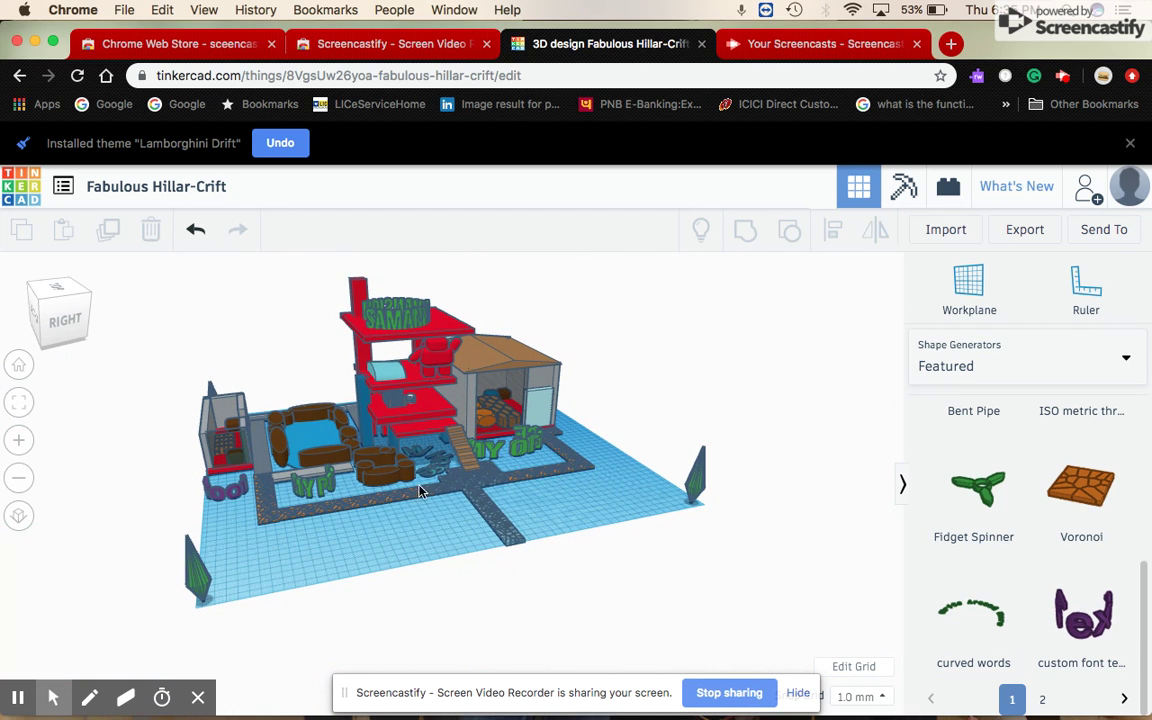
scroll(431, 535, "up", 2)
scroll(433, 532, "up", 2)
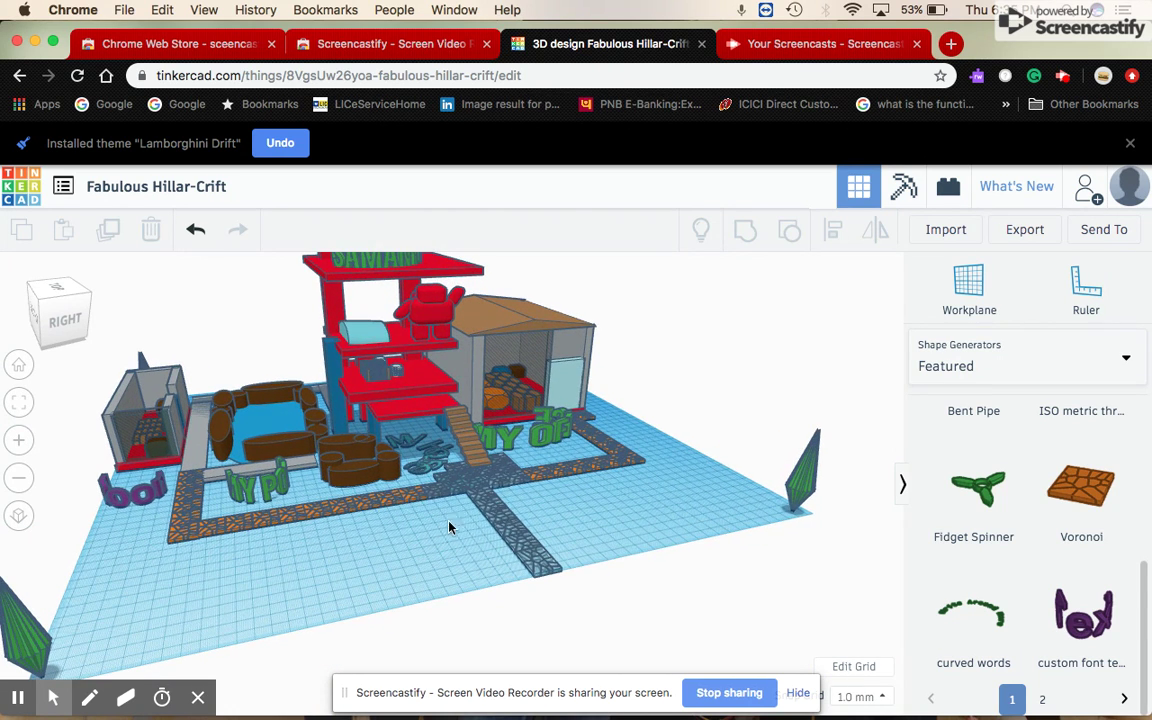
left_click(575, 553)
mouse_move(575, 553)
right_mouse_down()
mouse_move(500, 553)
mouse_move(515, 536)
right_mouse_up()
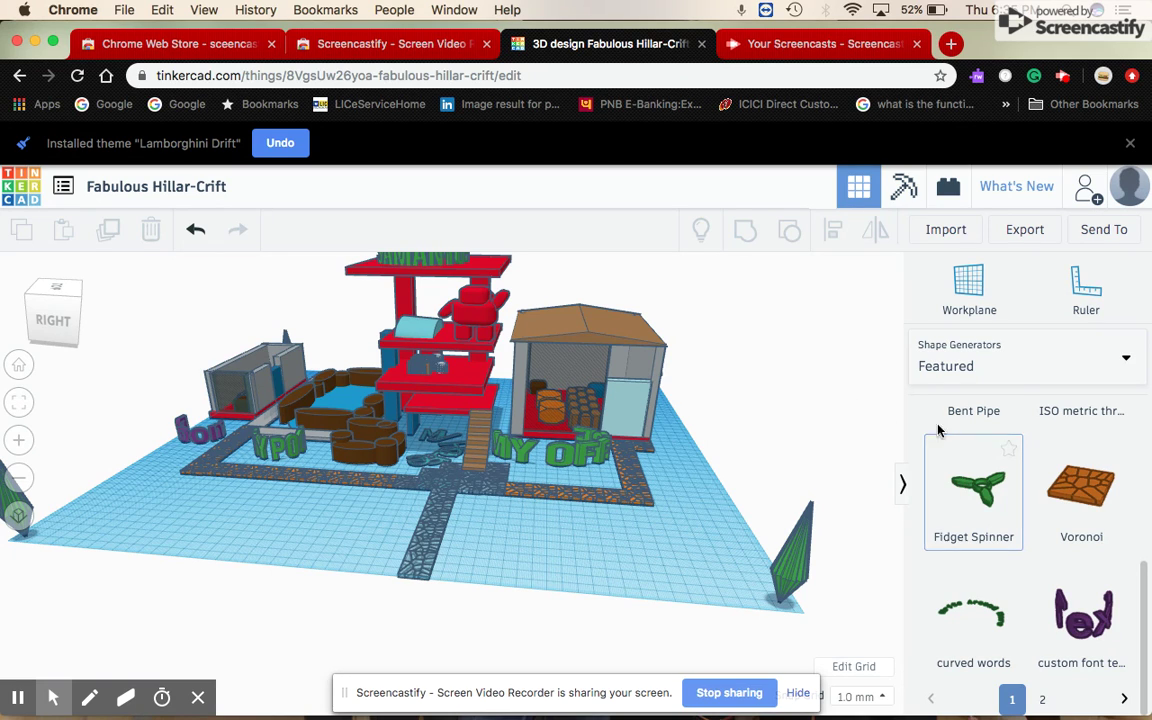
Switch the library to Basic Shapes and place a box at the front corner, resized into a thin slab.
left_click(946, 372)
left_click(964, 430)
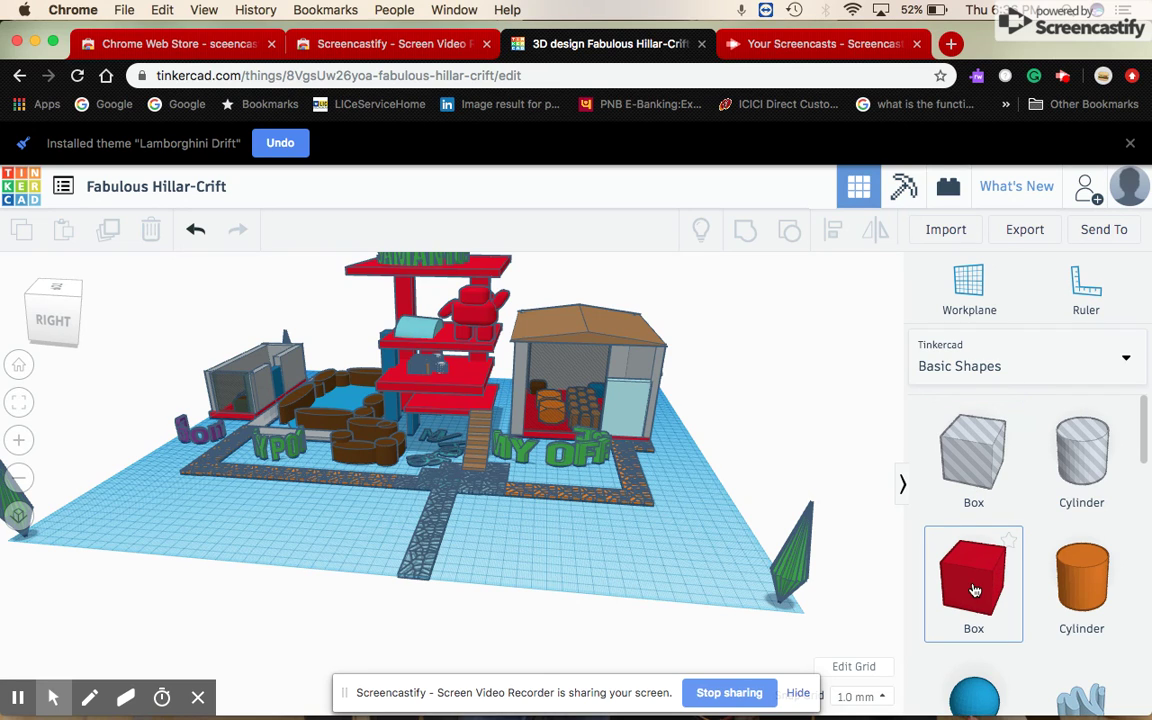
left_click_drag(976, 589, 628, 572)
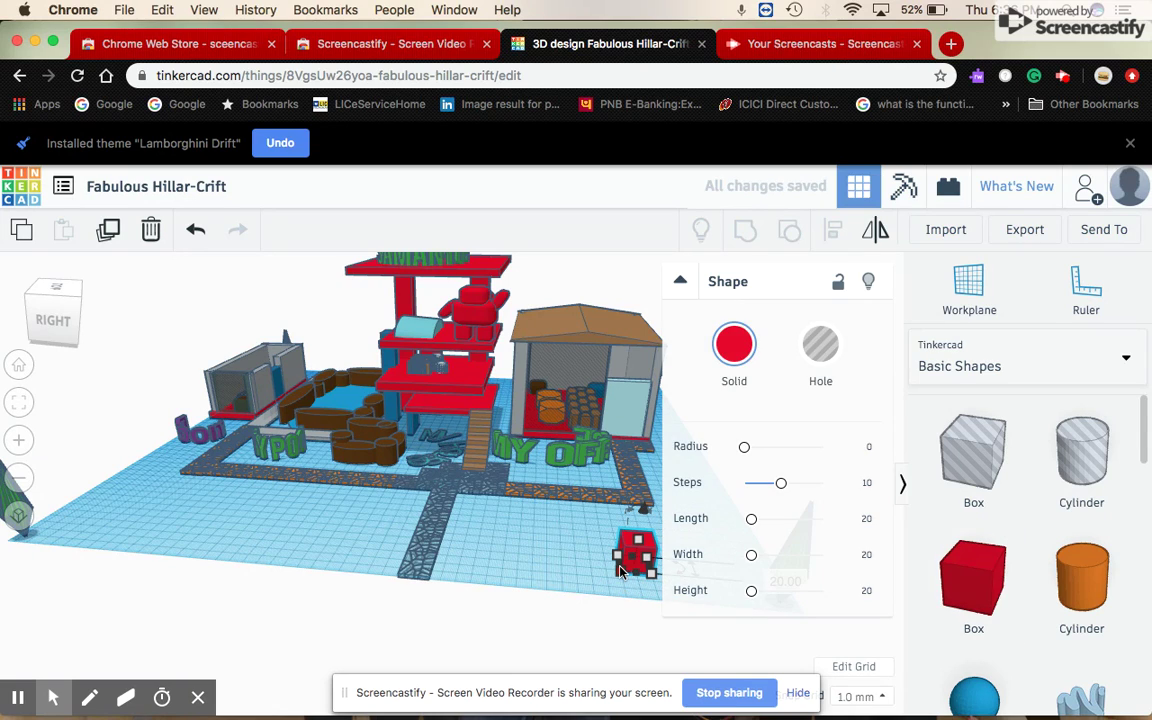
left_click_drag(620, 558, 510, 558)
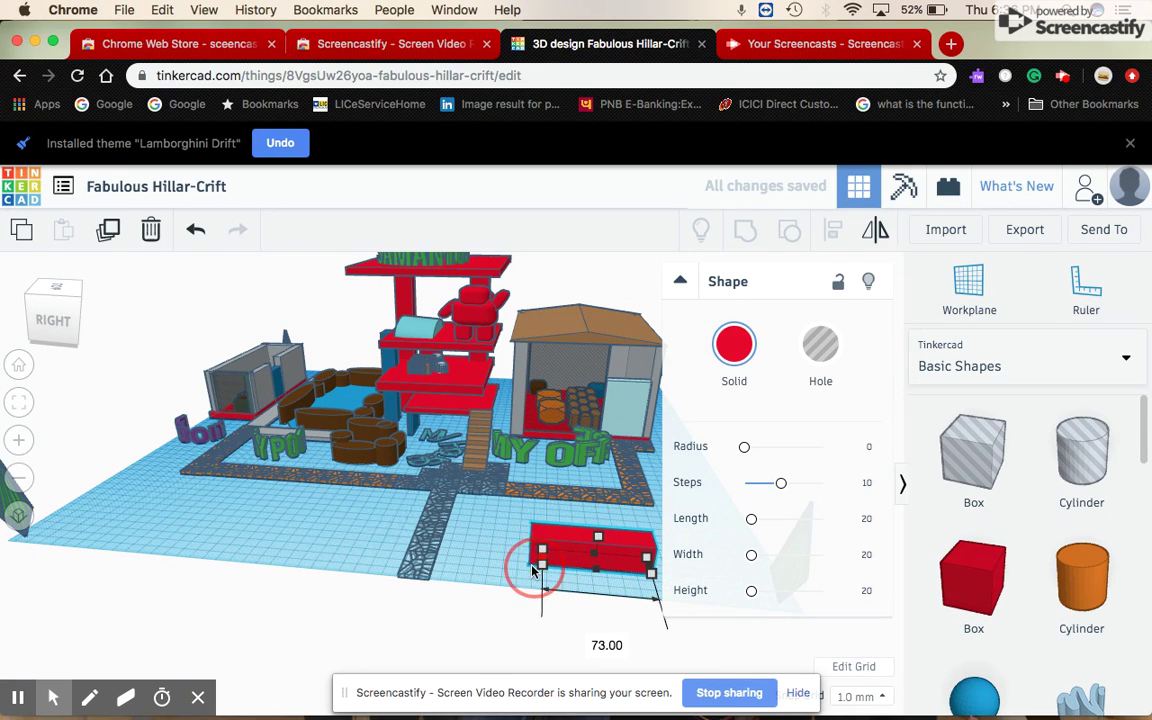
left_click_drag(585, 570, 558, 613)
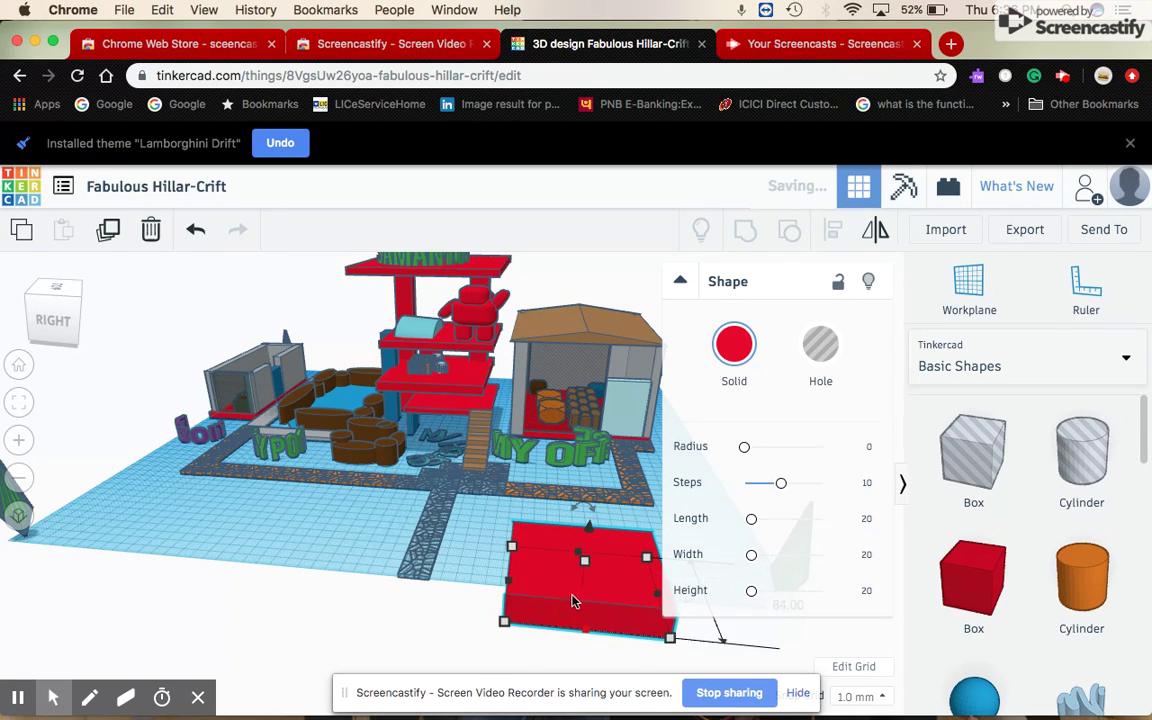
left_click_drag(573, 601, 585, 583)
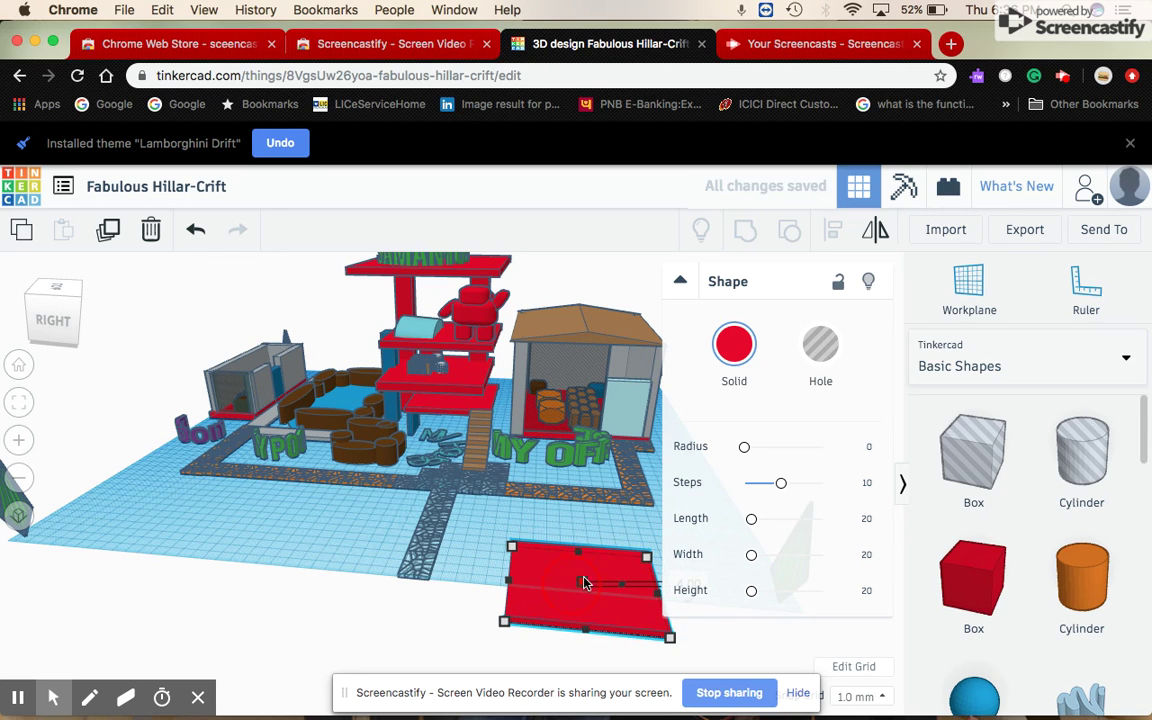
Turn the slab into a hole, rotate it upright, then delete it.
left_click(809, 363)
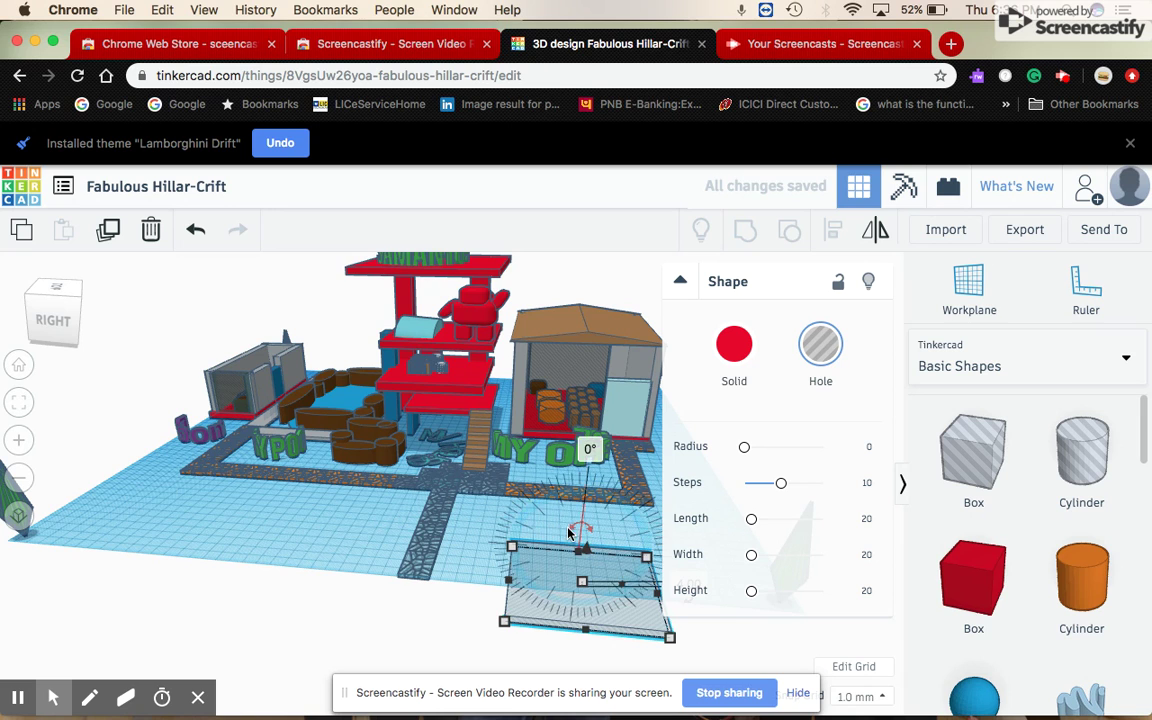
left_click_drag(578, 527, 716, 538)
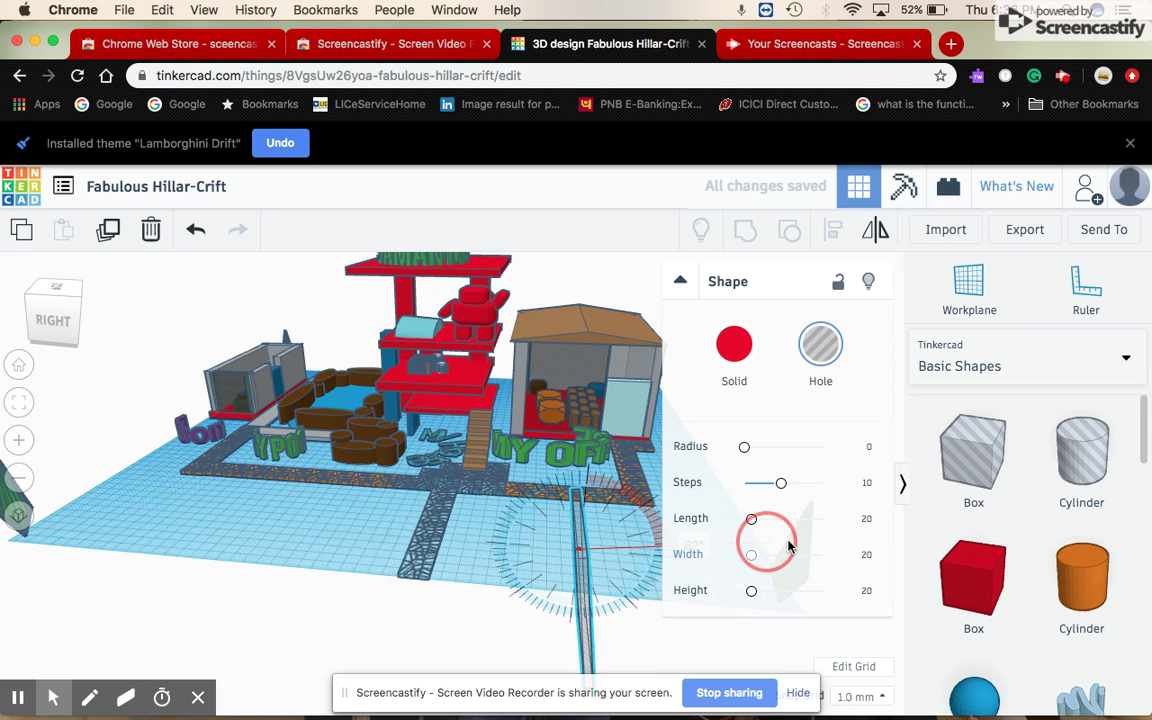
mouse_move(716, 538)
left_mouse_down()
mouse_move(962, 560)
mouse_move(476, 607)
left_mouse_up()
mouse_move(476, 607)
right_mouse_down()
mouse_move(667, 581)
mouse_move(777, 599)
mouse_move(756, 580)
mouse_move(406, 581)
mouse_move(453, 555)
right_mouse_up()
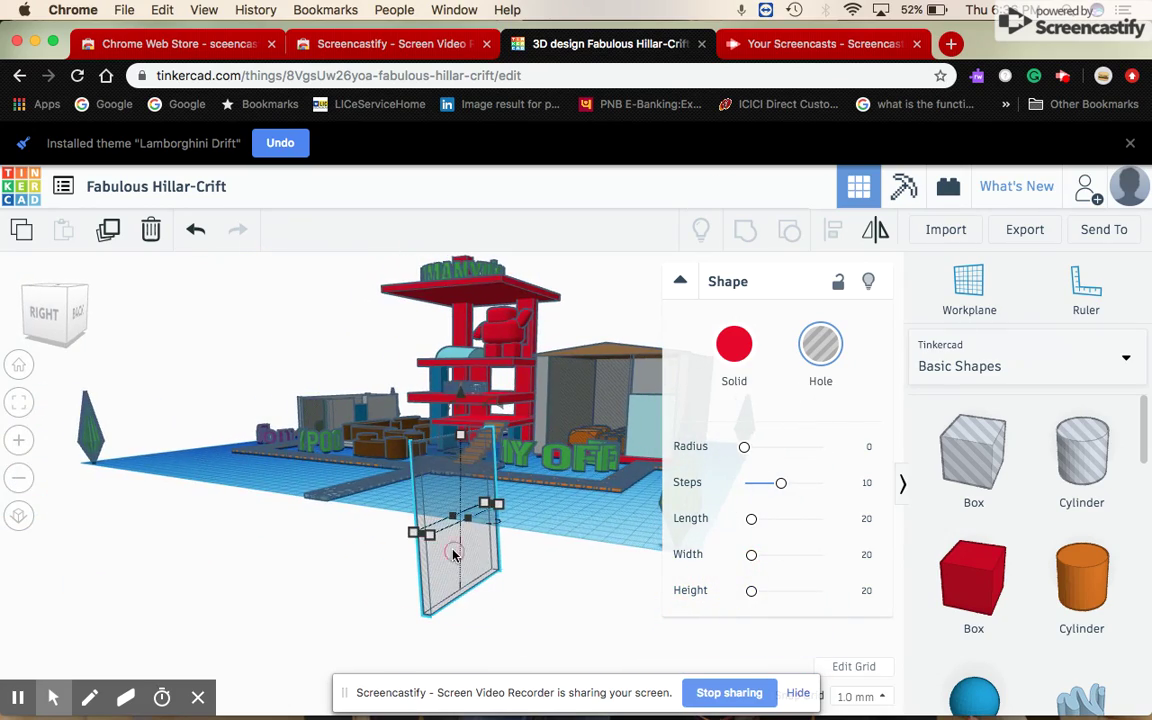
key("Delete")
mouse_move(455, 550)
right_mouse_down()
mouse_move(620, 580)
mouse_move(640, 572)
mouse_move(645, 585)
mouse_move(540, 571)
mouse_move(556, 440)
right_mouse_up()
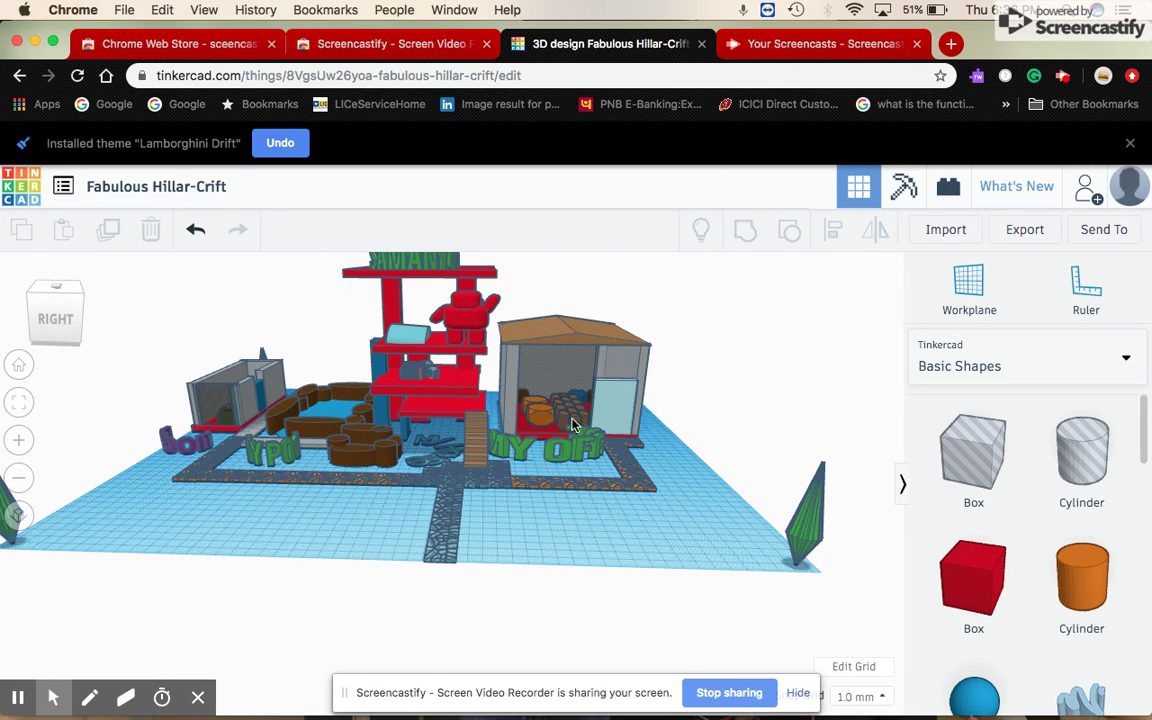
left_click(969, 372)
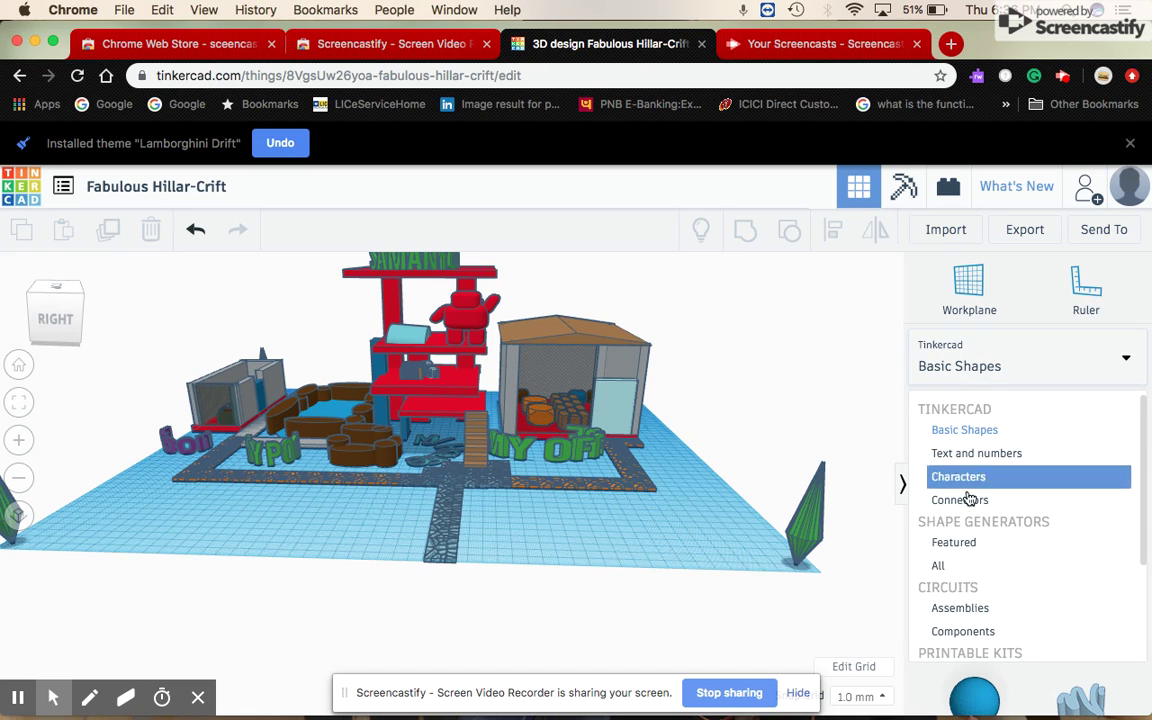
Show all Shape Generators in the library and page forward through them.
left_click(976, 565)
scroll(1010, 537, "down", 1)
scroll(1010, 540, "down", 5)
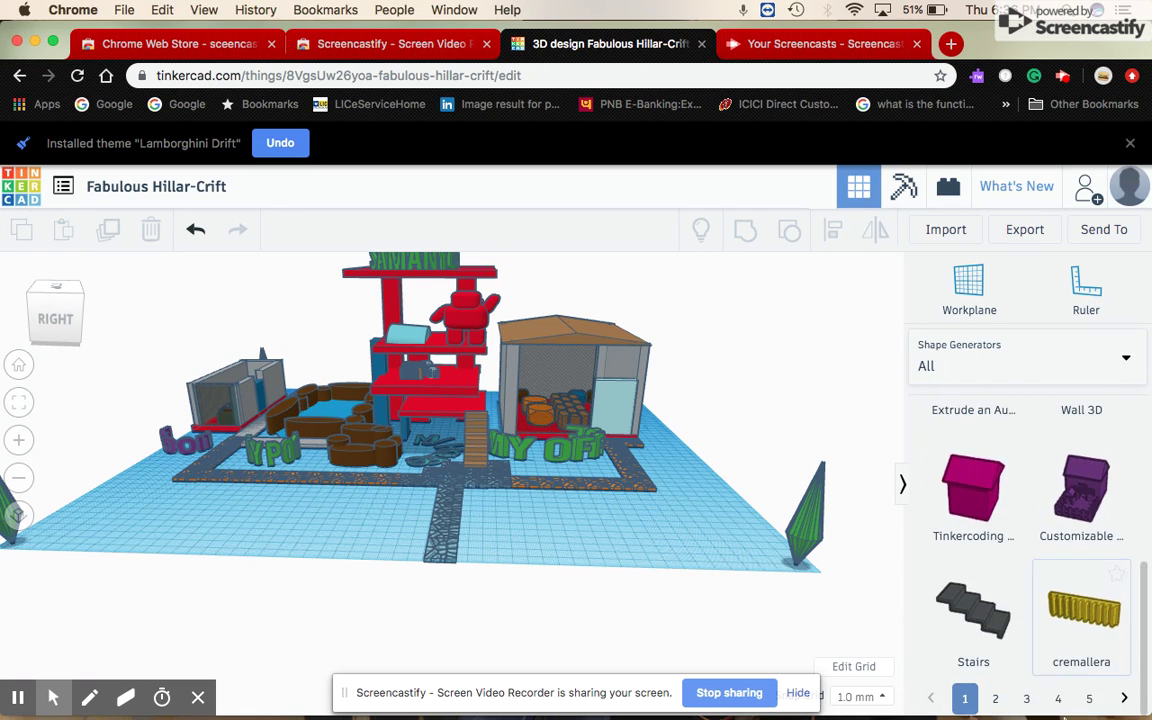
left_click(1124, 699)
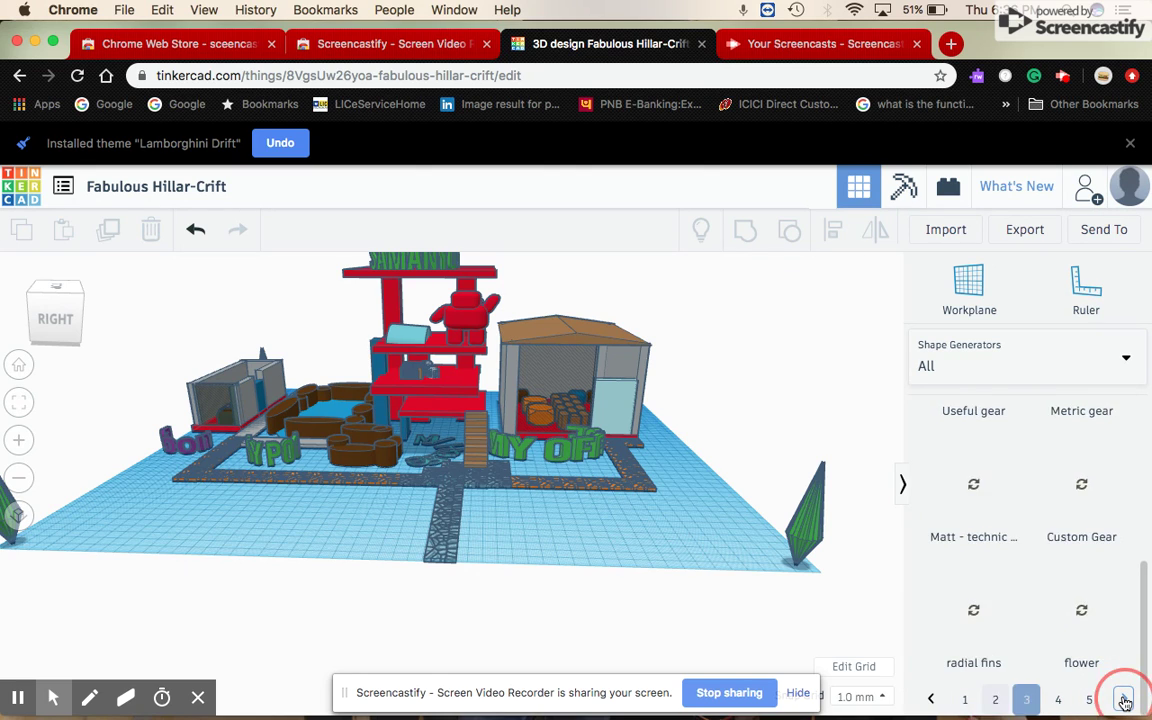
left_click(1124, 699)
left_click(1122, 701)
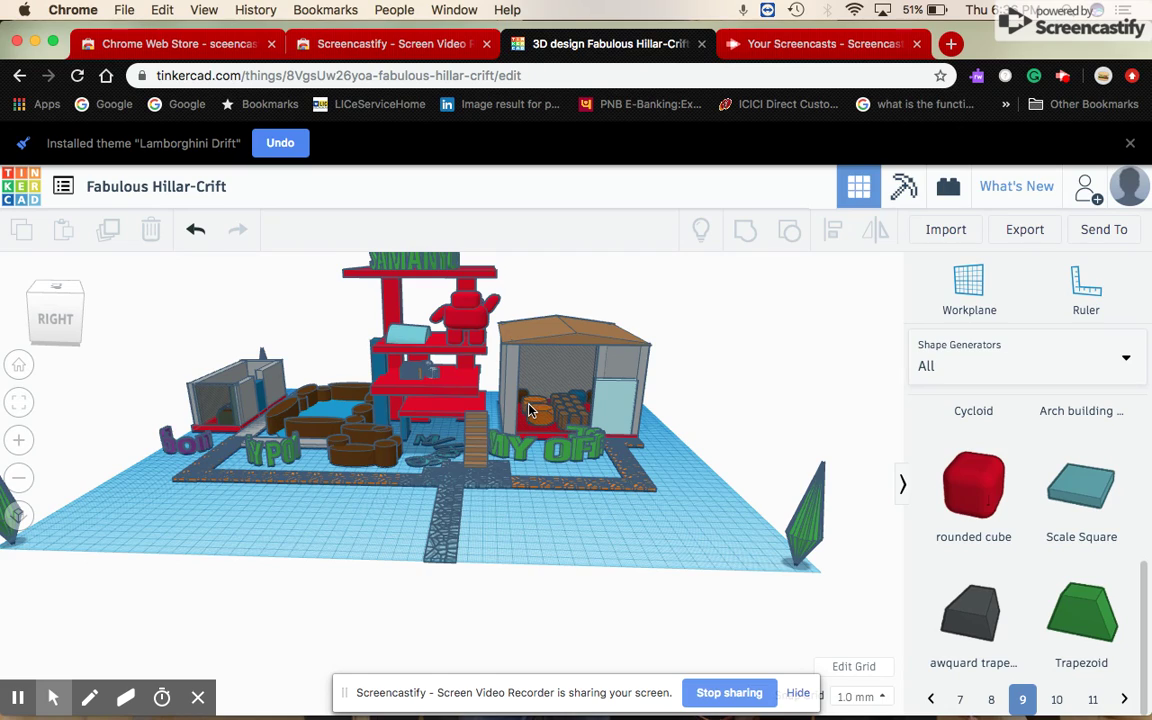
Orbit the town toward a frontal view and advance another page of generators.
right_click_drag(593, 500, 590, 585)
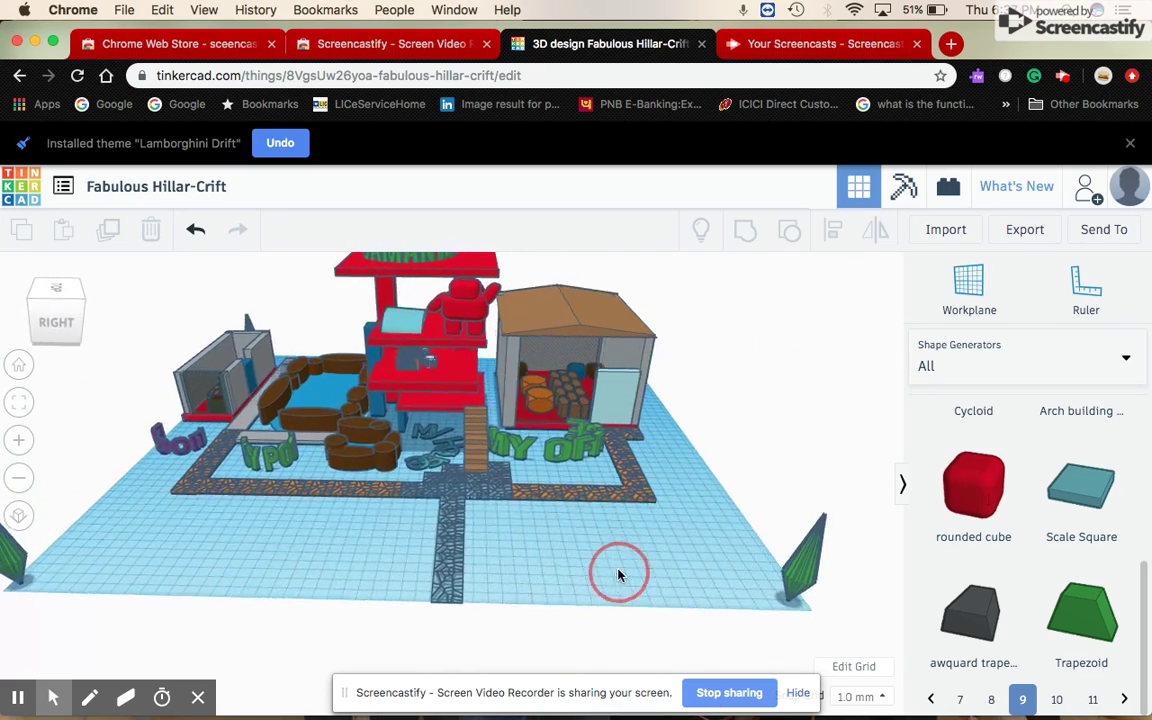
right_click_drag(590, 585, 617, 571)
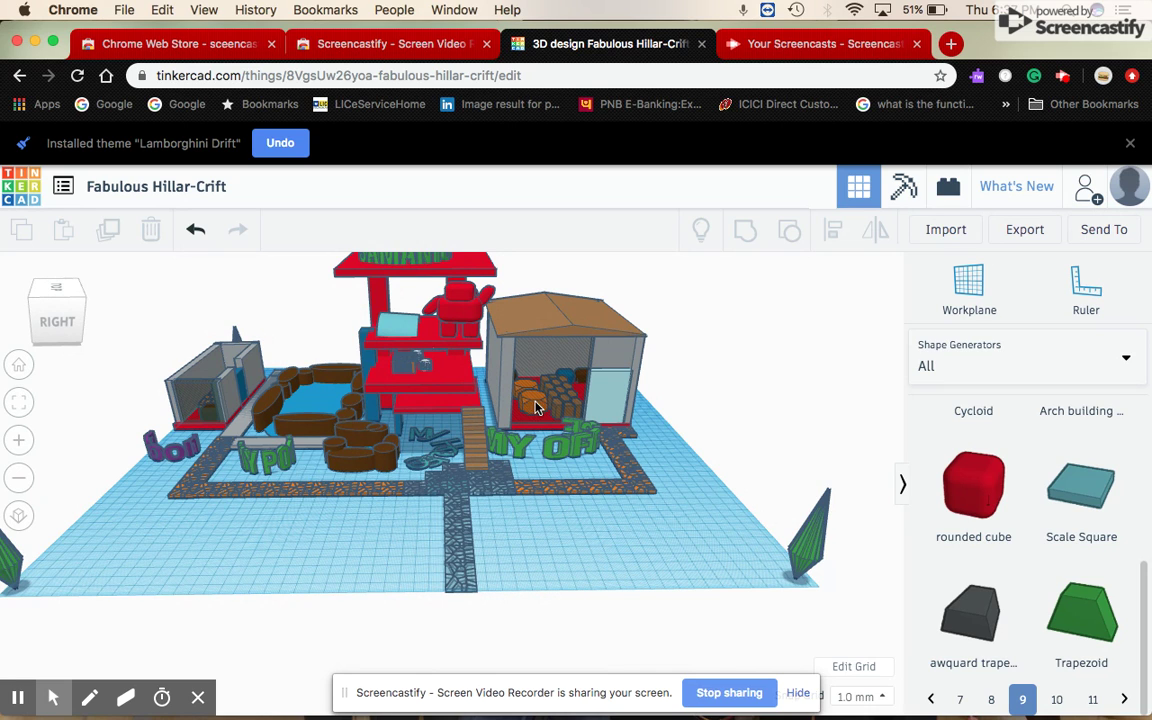
scroll(1085, 560, "up", 5)
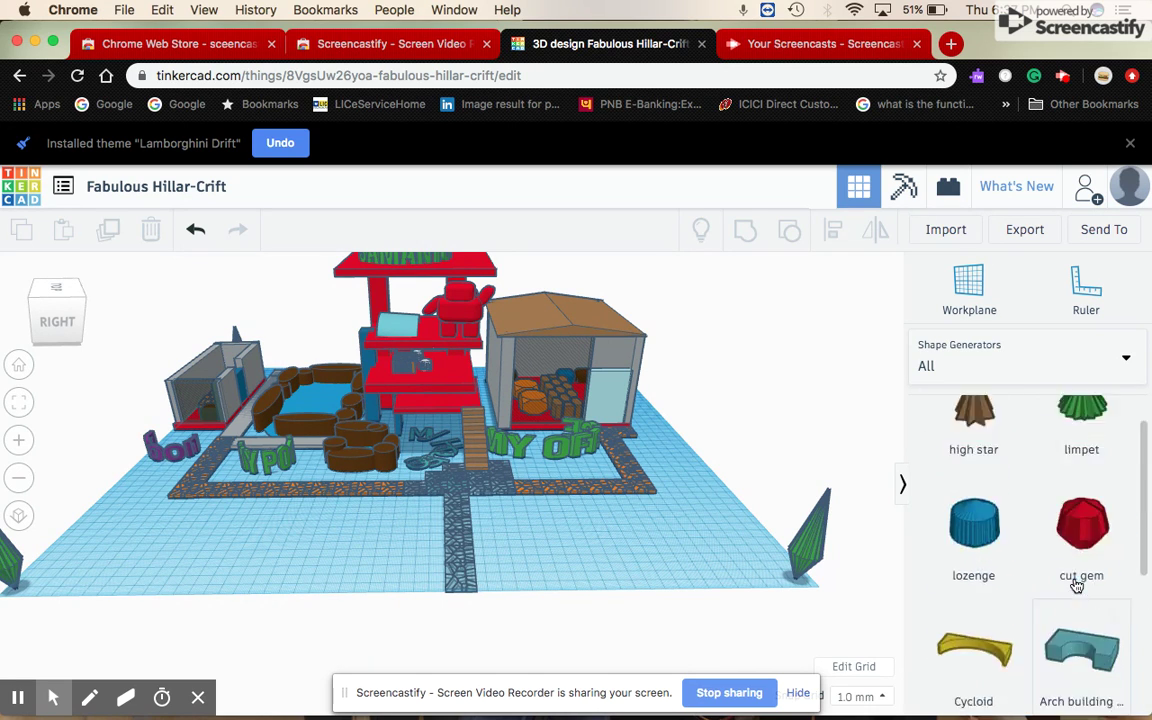
scroll(1079, 580, "down", 5)
left_click(1056, 700)
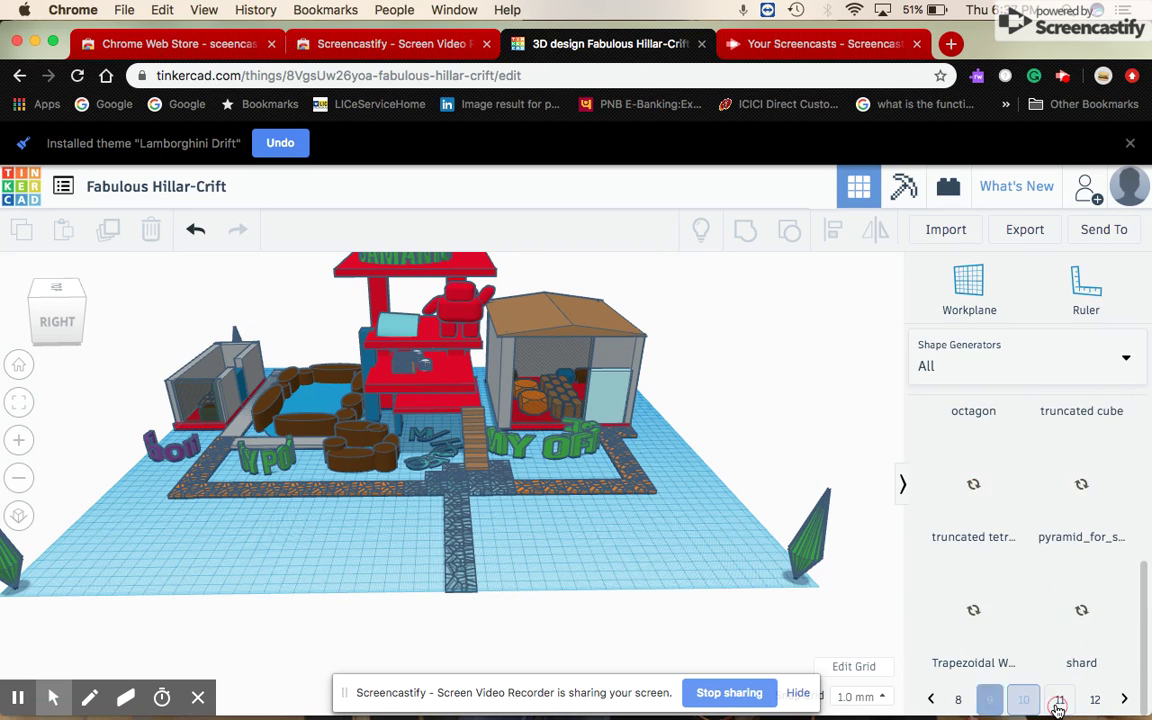
scroll(1029, 609, "up", 3)
scroll(1016, 586, "up", 2)
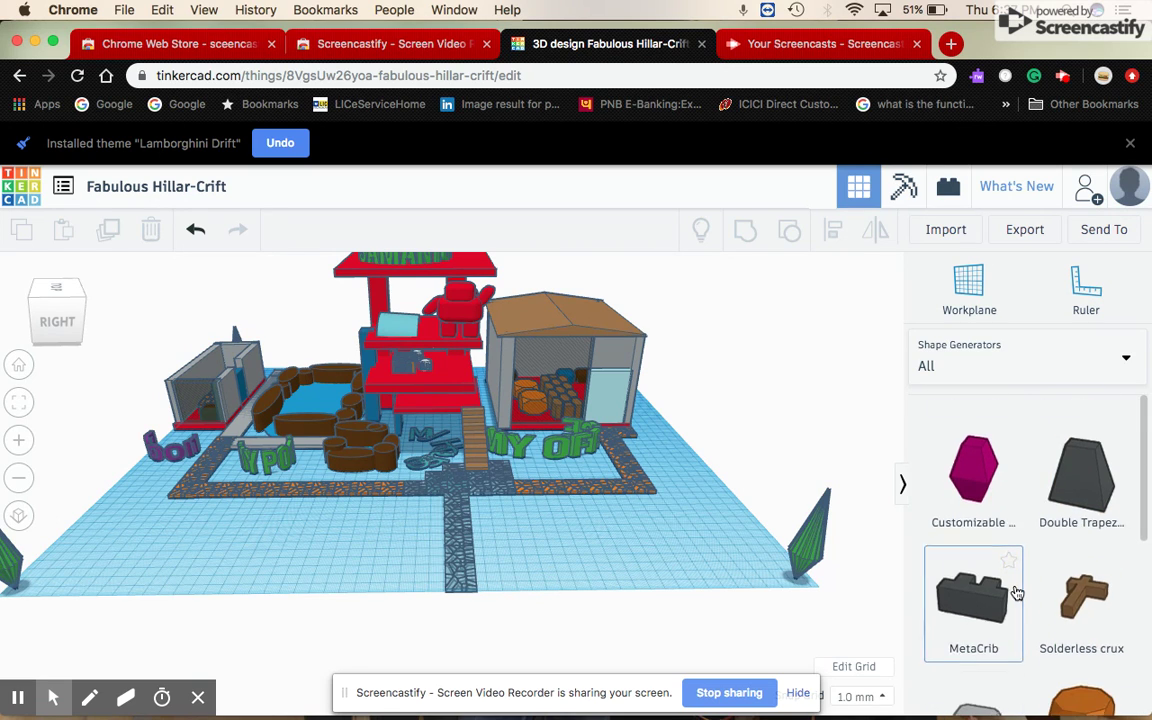
scroll(1041, 609, "down", 2)
scroll(1060, 630, "down", 2)
scroll(1080, 650, "down", 2)
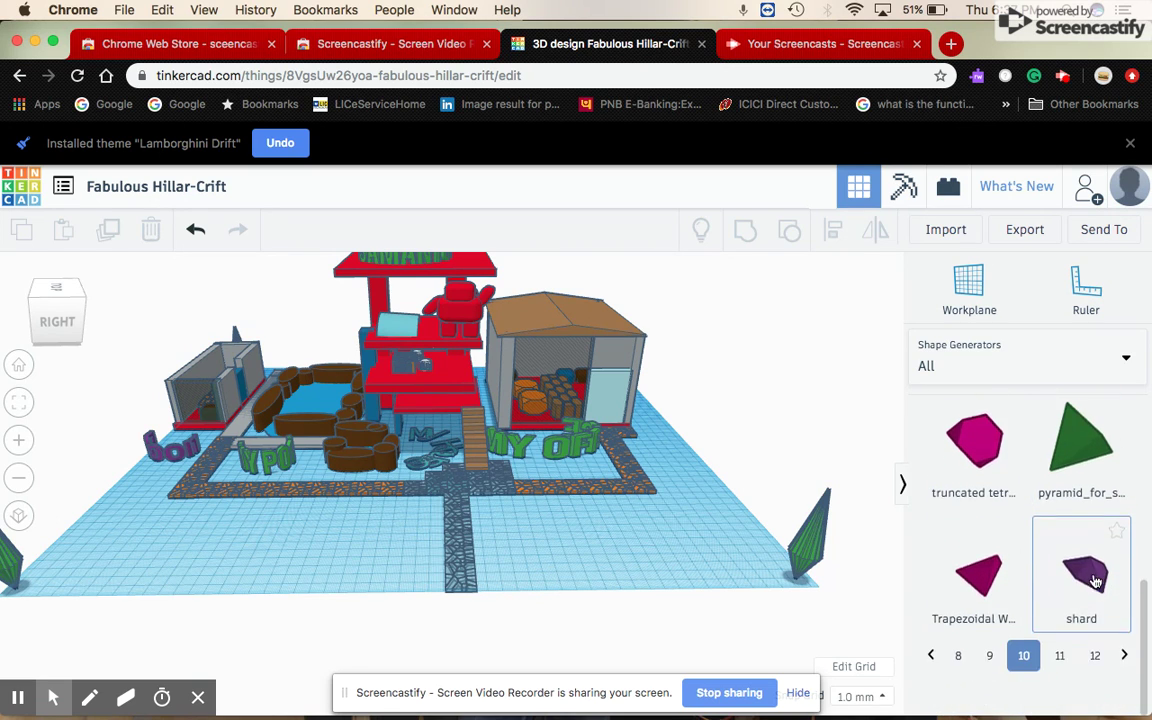
Keep paging through the shape generators until reaching page 14.
left_click(1124, 694)
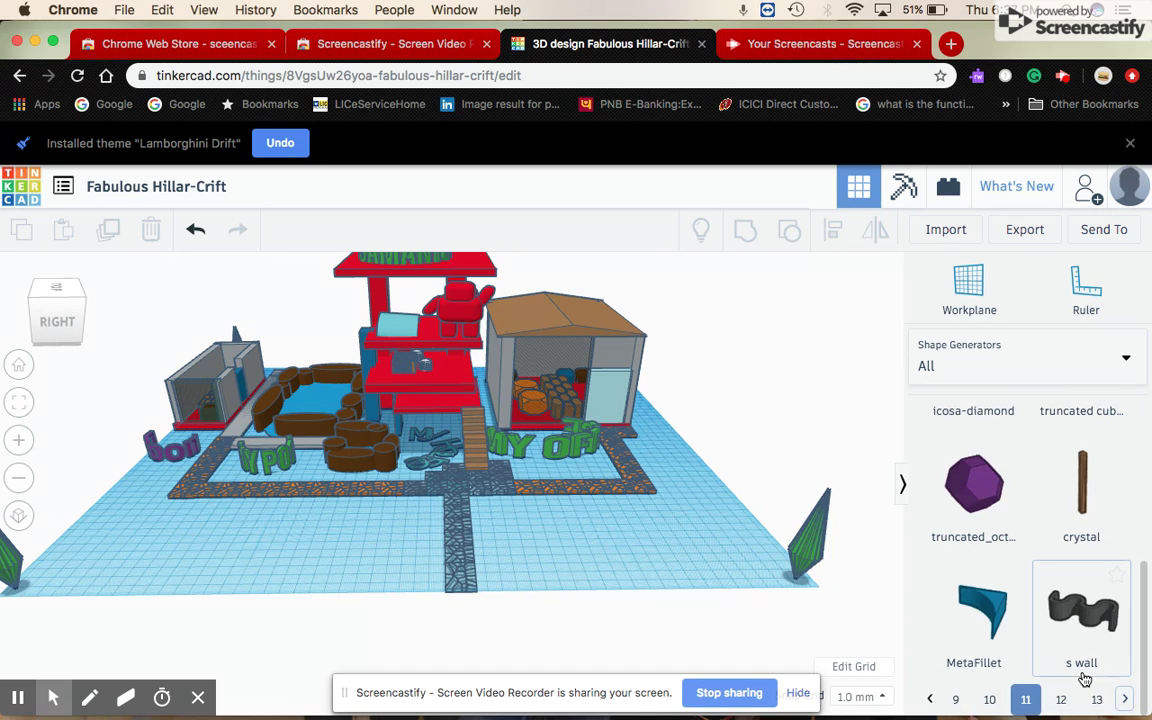
scroll(1062, 617, "up", 3)
scroll(1070, 630, "down", 3)
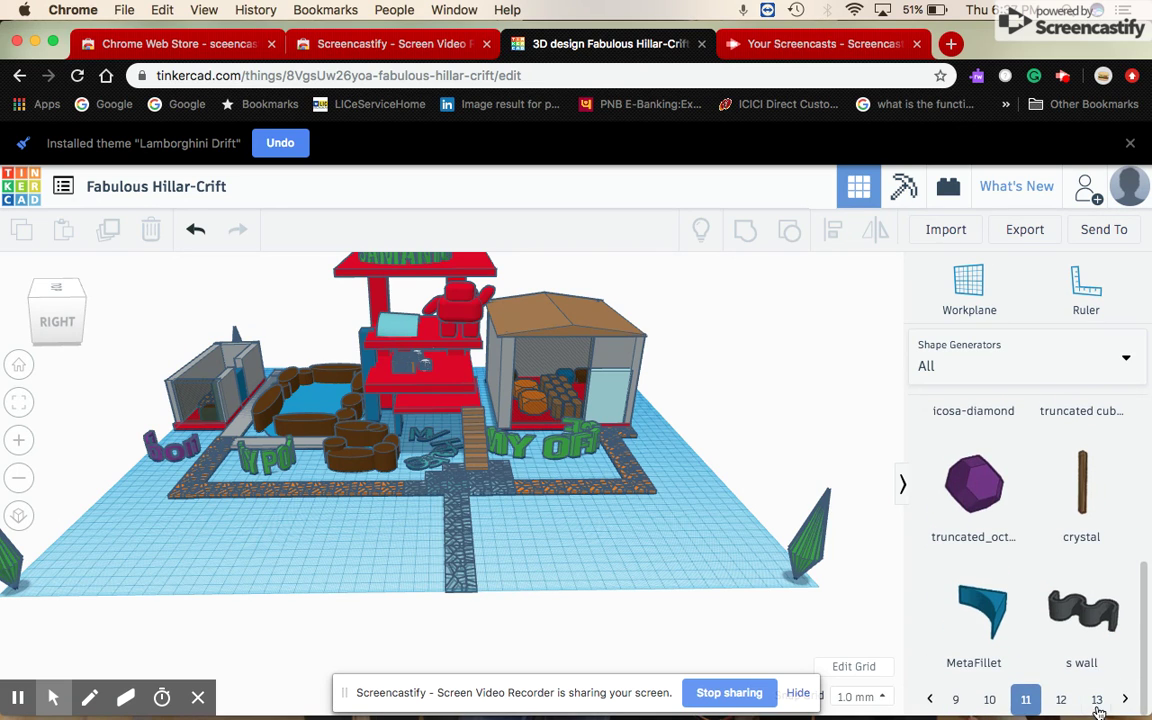
left_click(1124, 699)
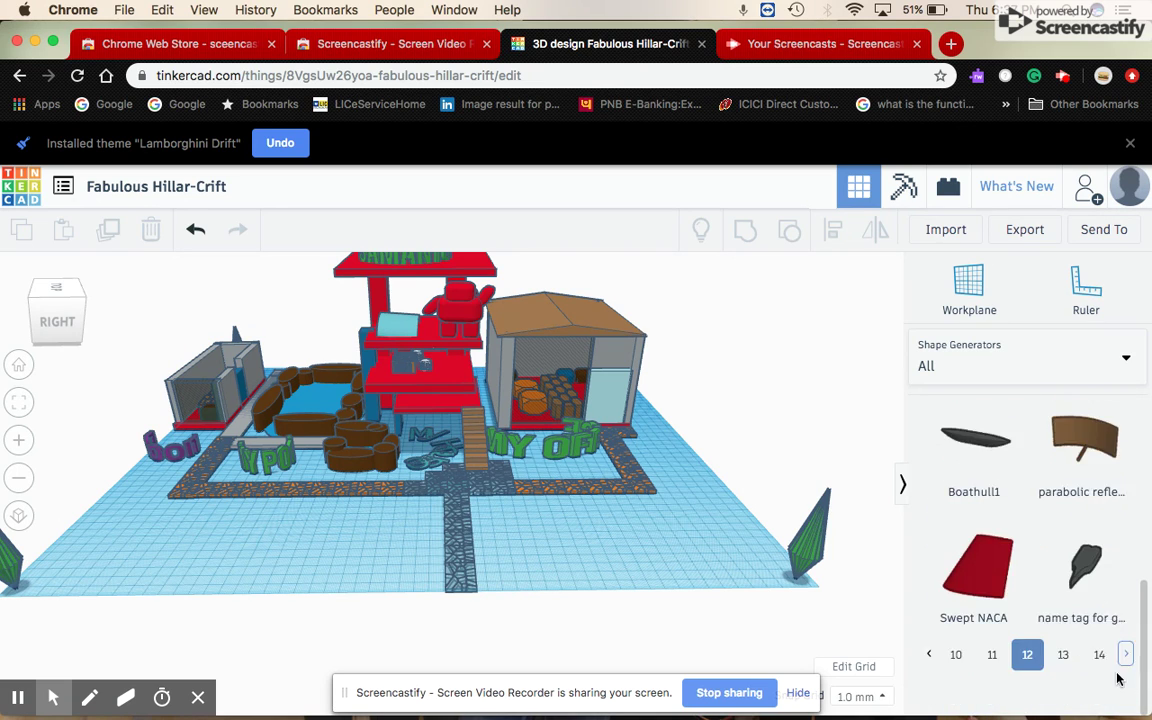
scroll(1048, 540, "down", 3)
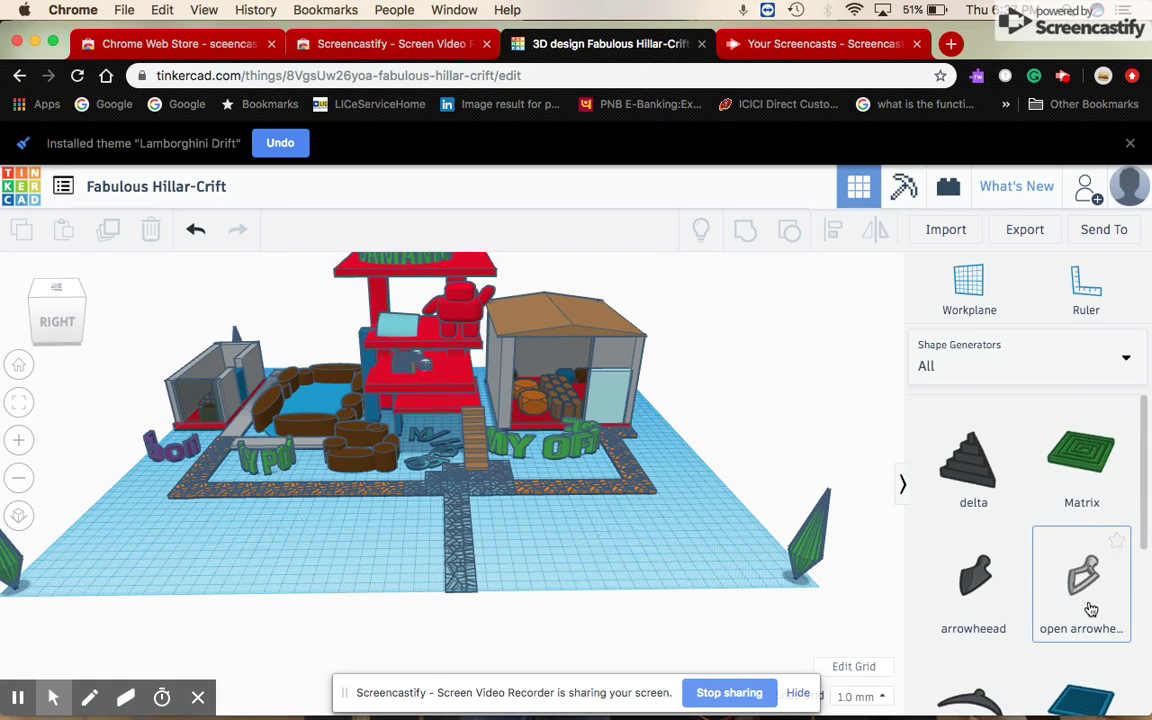
scroll(1095, 630, "up", 3)
left_click(1126, 700)
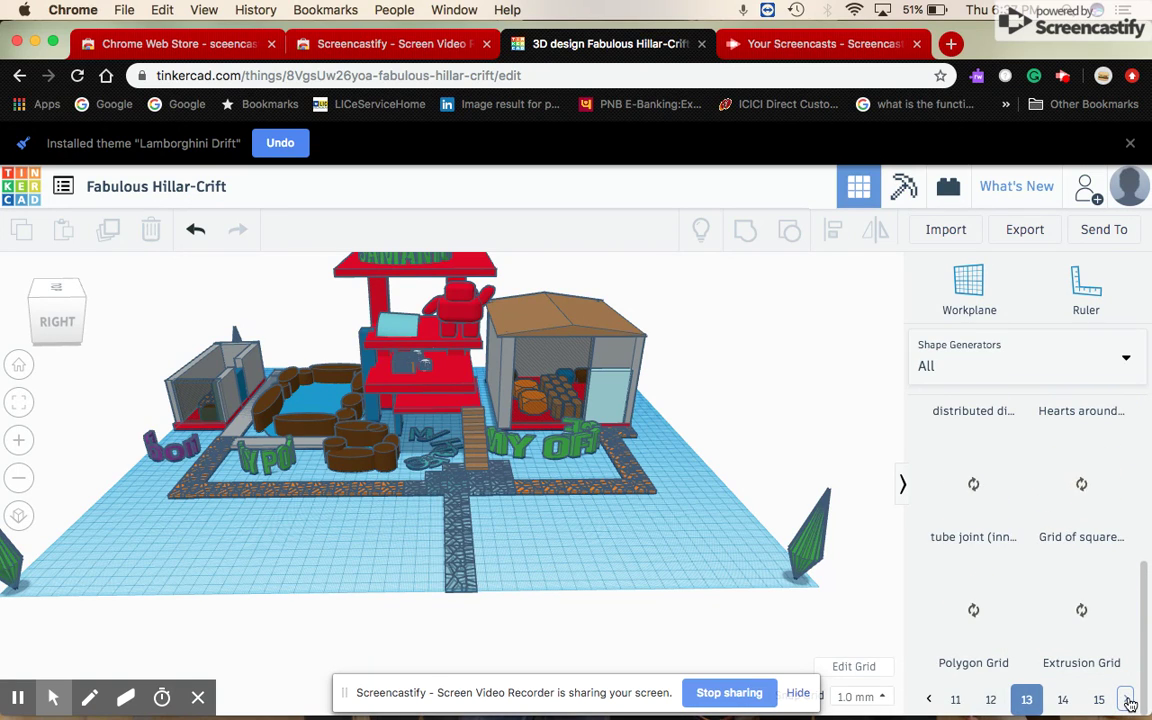
left_click(1126, 701)
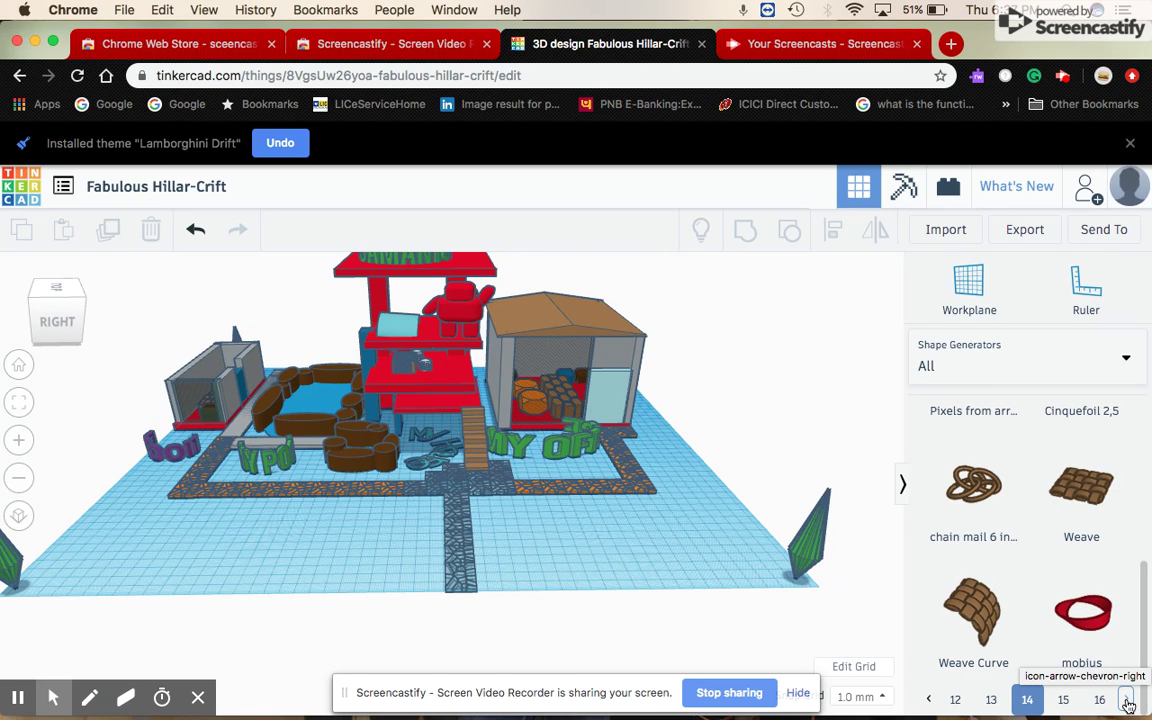
scroll(985, 580, "up", 3)
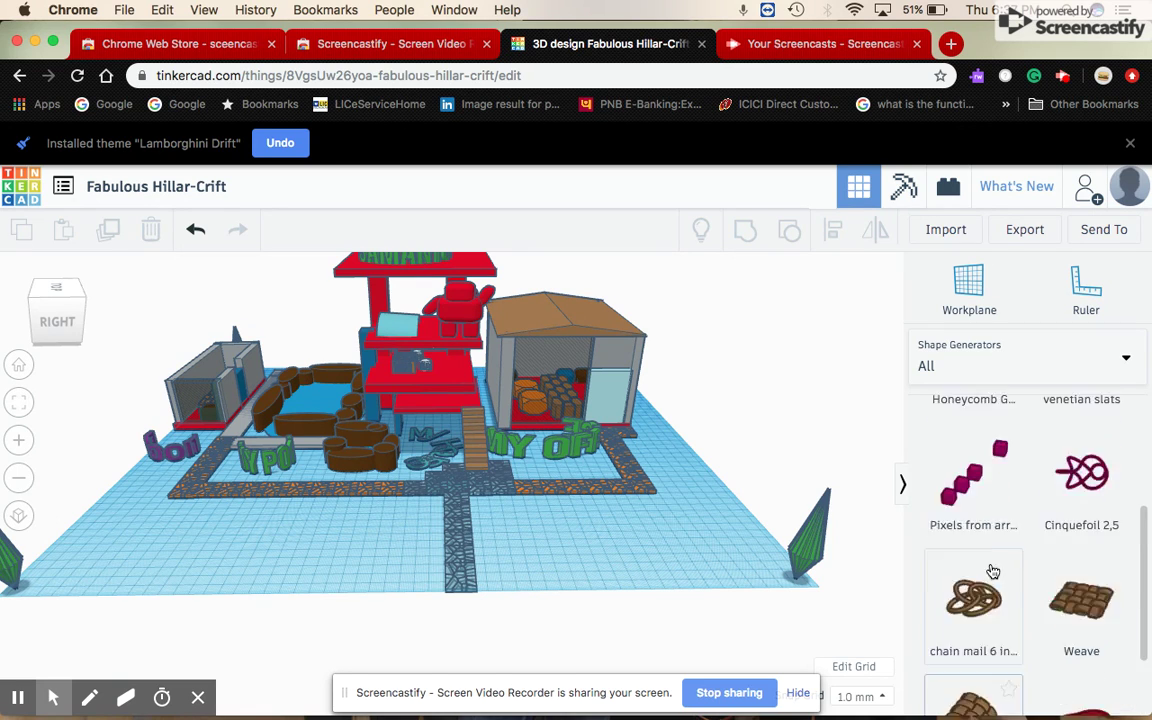
scroll(995, 573, "up", 3)
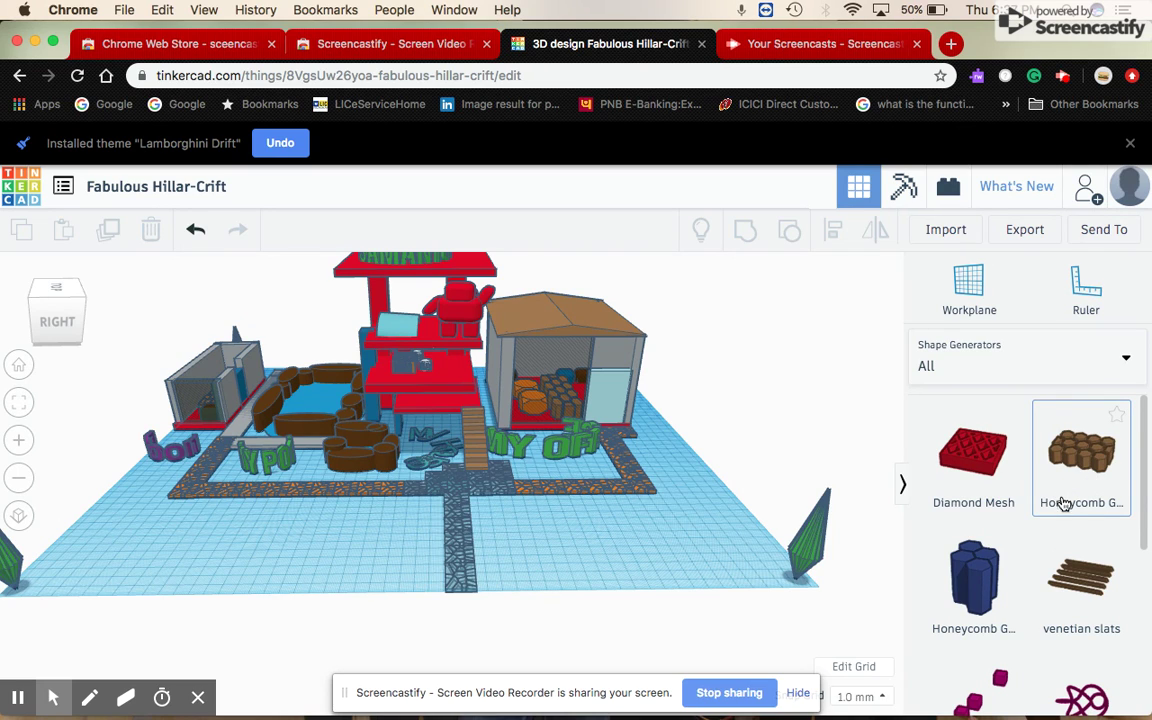
scroll(1061, 498, "up", 1)
scroll(1085, 530, "down", 5)
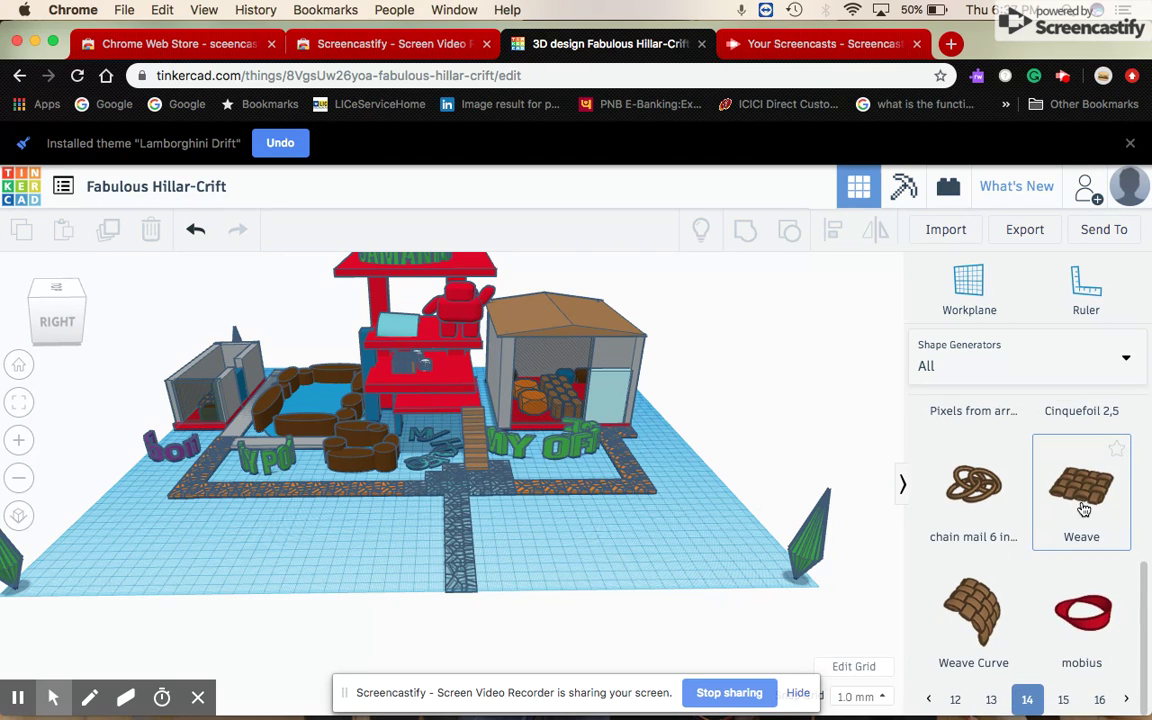
scroll(1083, 508, "up", 2)
scroll(1085, 522, "up", 5)
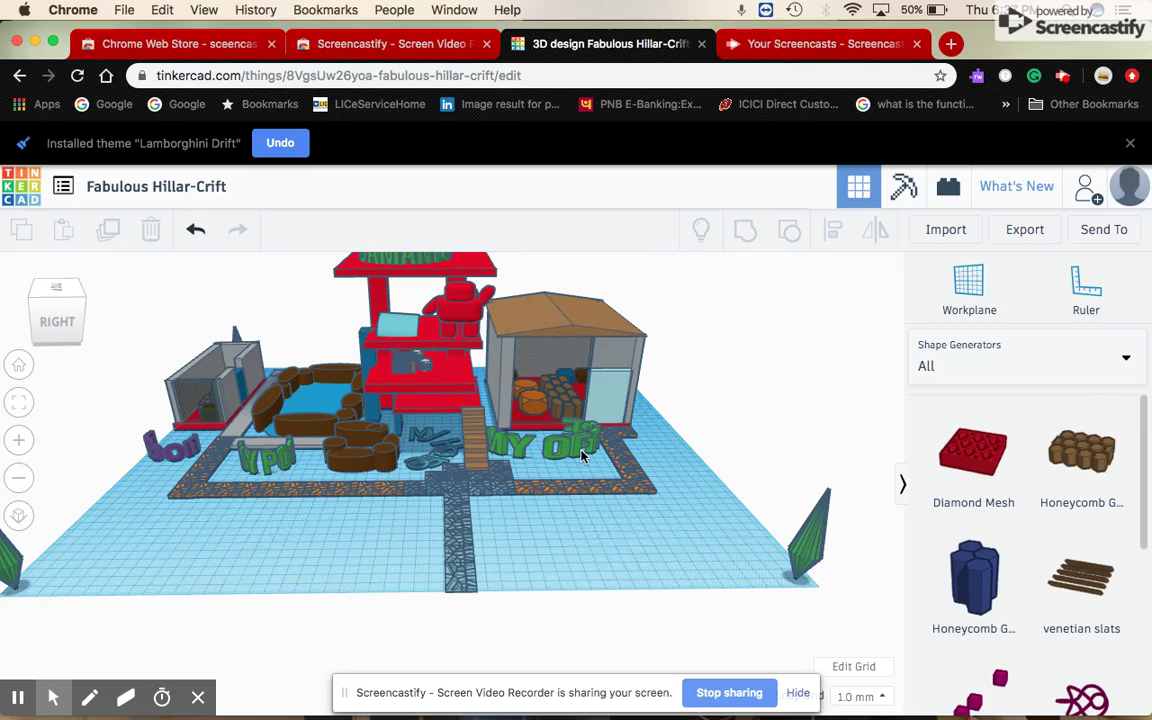
Orbit to a front-right view and return the library to Tinkercad Basic Shapes, scrolled to the top.
mouse_move(582, 578)
right_mouse_down()
mouse_move(908, 584)
mouse_move(760, 595)
mouse_move(698, 577)
right_mouse_up()
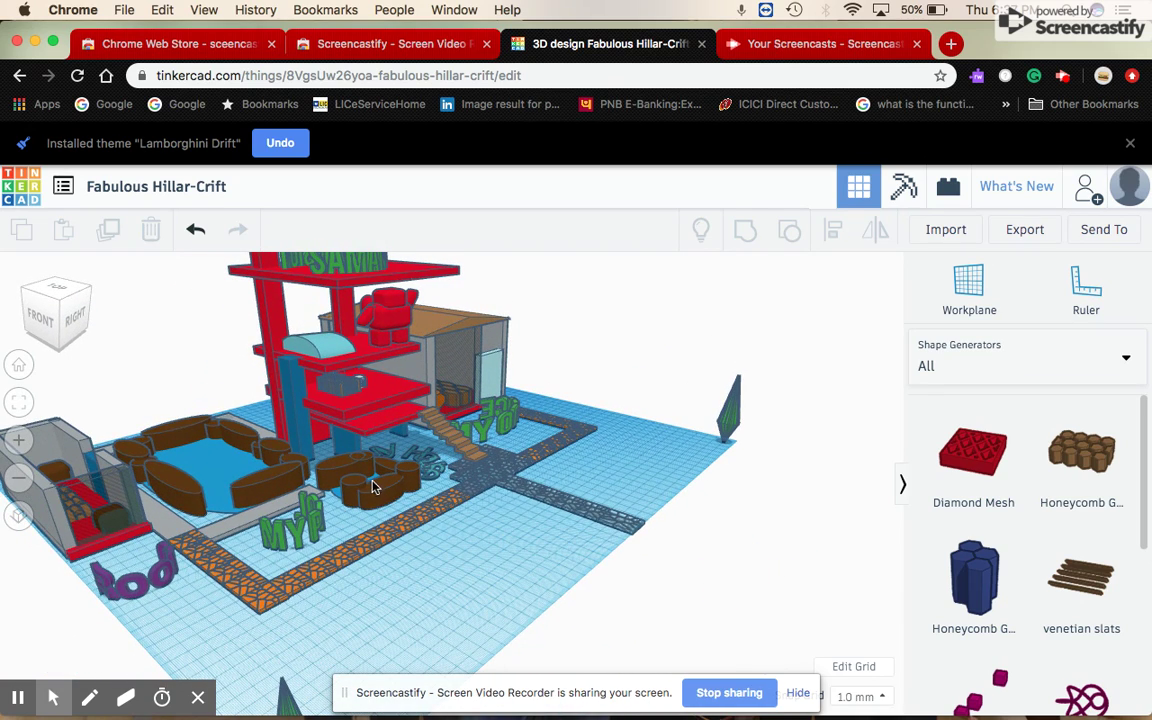
left_click(993, 368)
left_click(1018, 432)
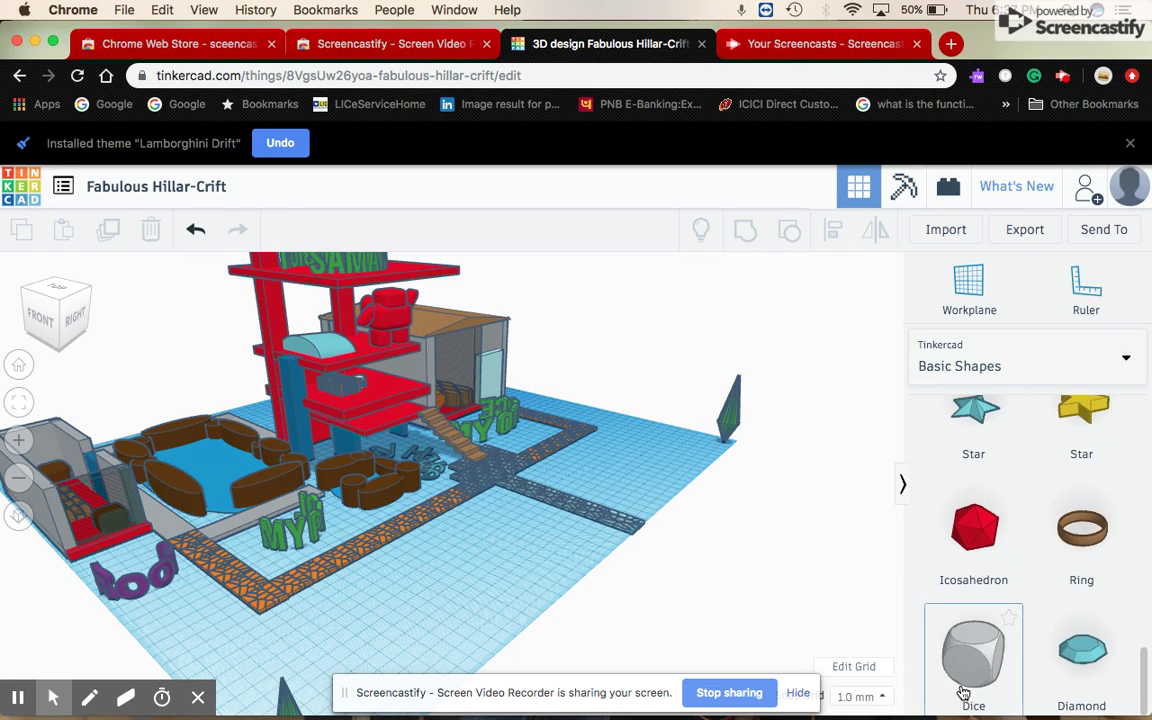
scroll(980, 660, "up", 5)
scroll(978, 660, "up", 5)
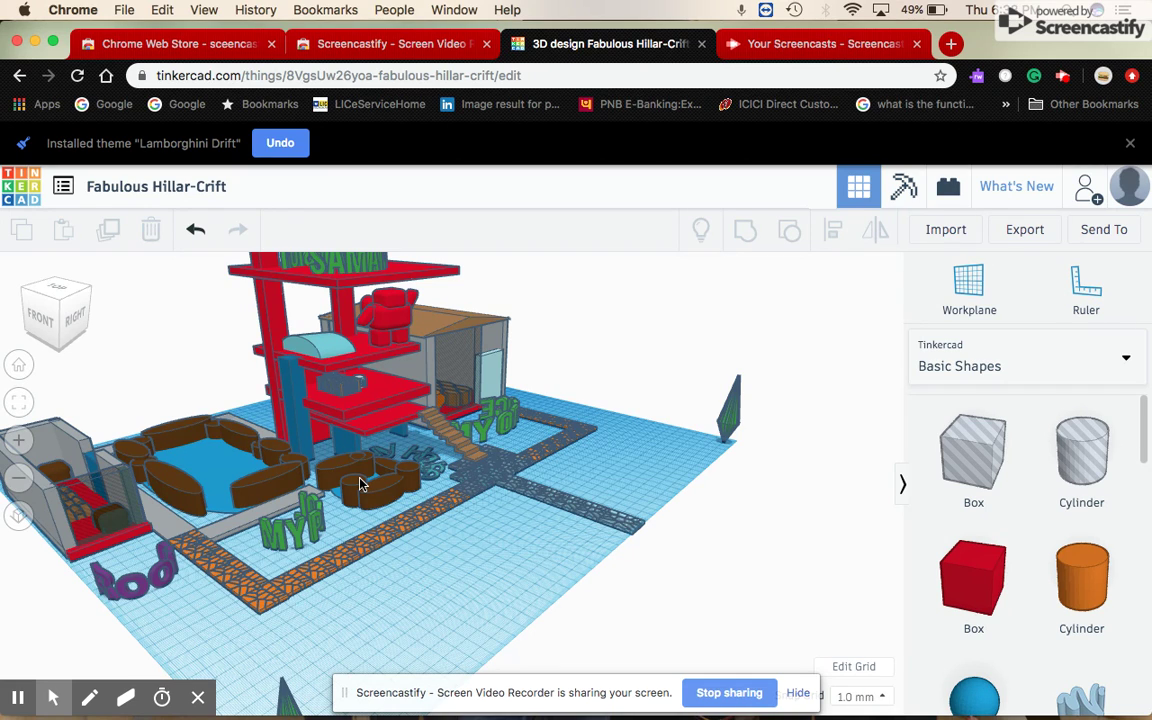
mouse_move(428, 581)
right_mouse_down()
mouse_move(459, 600)
mouse_move(496, 597)
mouse_move(470, 561)
mouse_move(495, 577)
mouse_move(127, 568)
right_mouse_up()
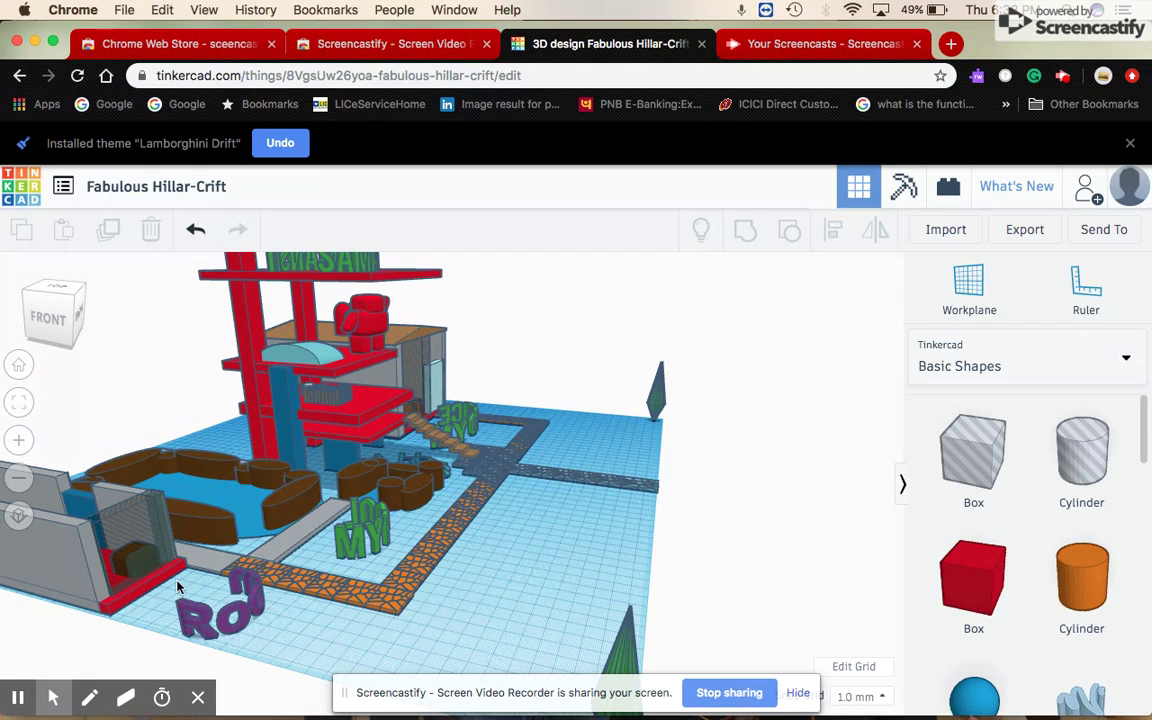
right_click_drag(553, 579, 493, 582)
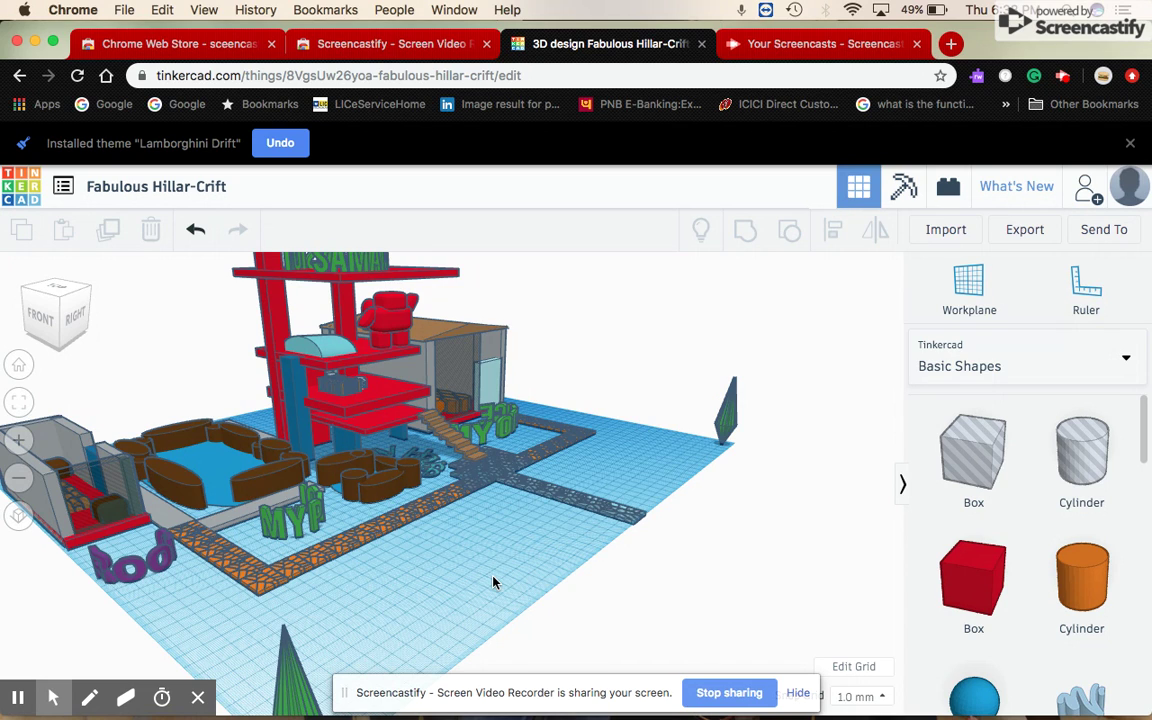
scroll(493, 582, "down", 3)
scroll(440, 565, "up", 2)
scroll(440, 580, "up", 1)
right_click_drag(450, 603, 399, 607)
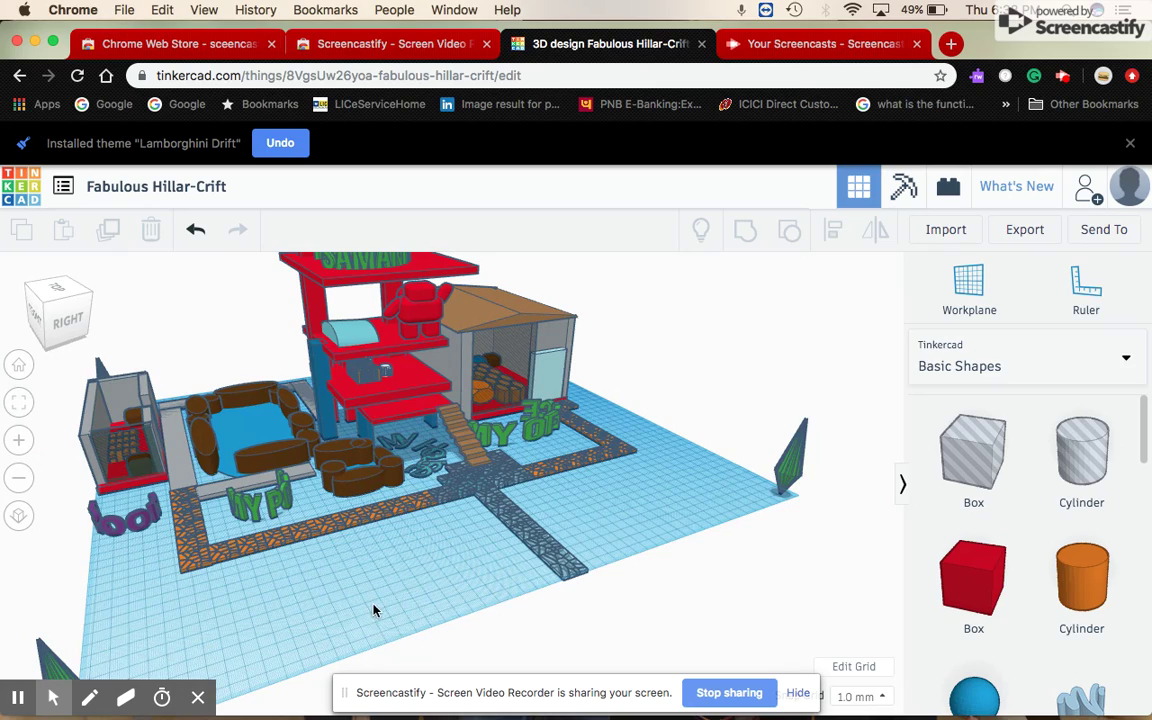
mouse_move(374, 610)
right_mouse_down()
mouse_move(360, 602)
mouse_move(470, 594)
mouse_move(417, 604)
right_mouse_up()
scroll(440, 590, "up", 2)
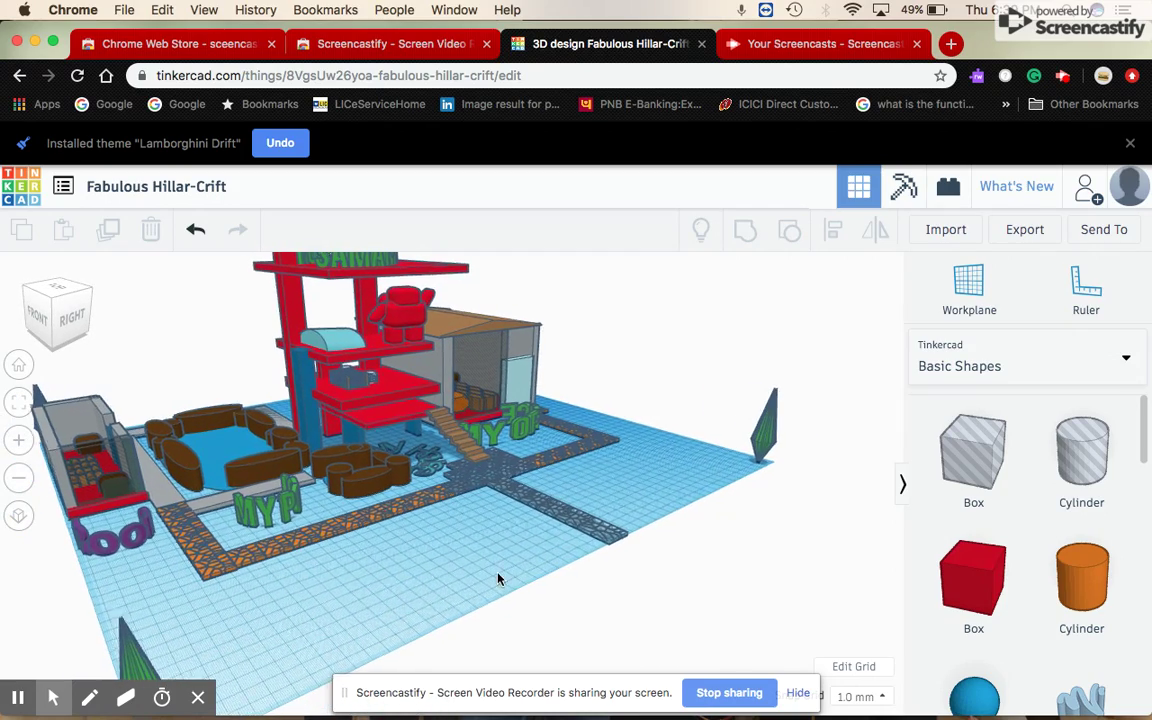
scroll(447, 598, "up", 2)
scroll(437, 594, "down", 2)
scroll(437, 600, "down", 2)
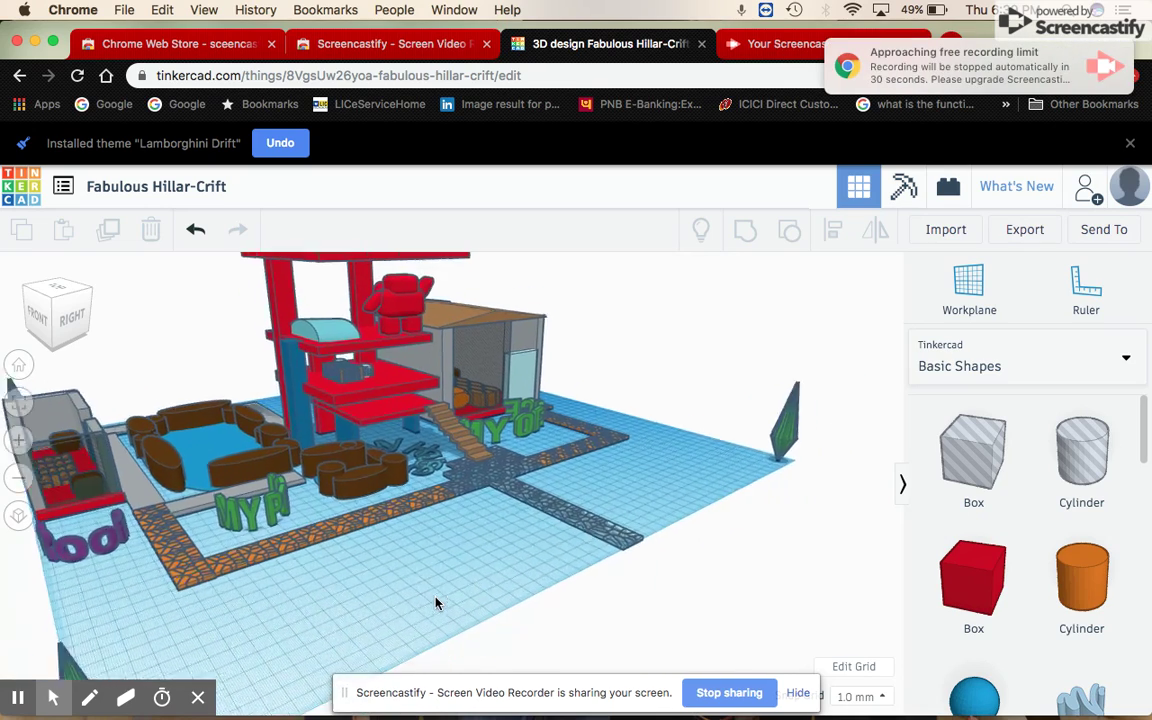
scroll(437, 600, "down", 2)
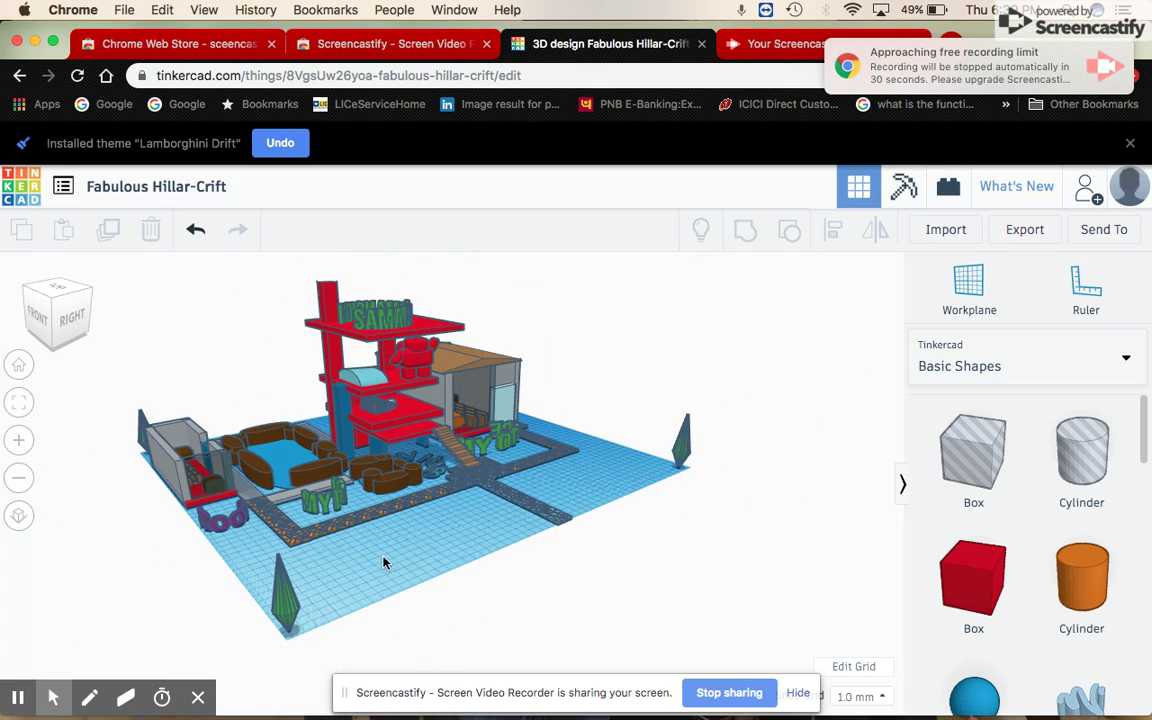